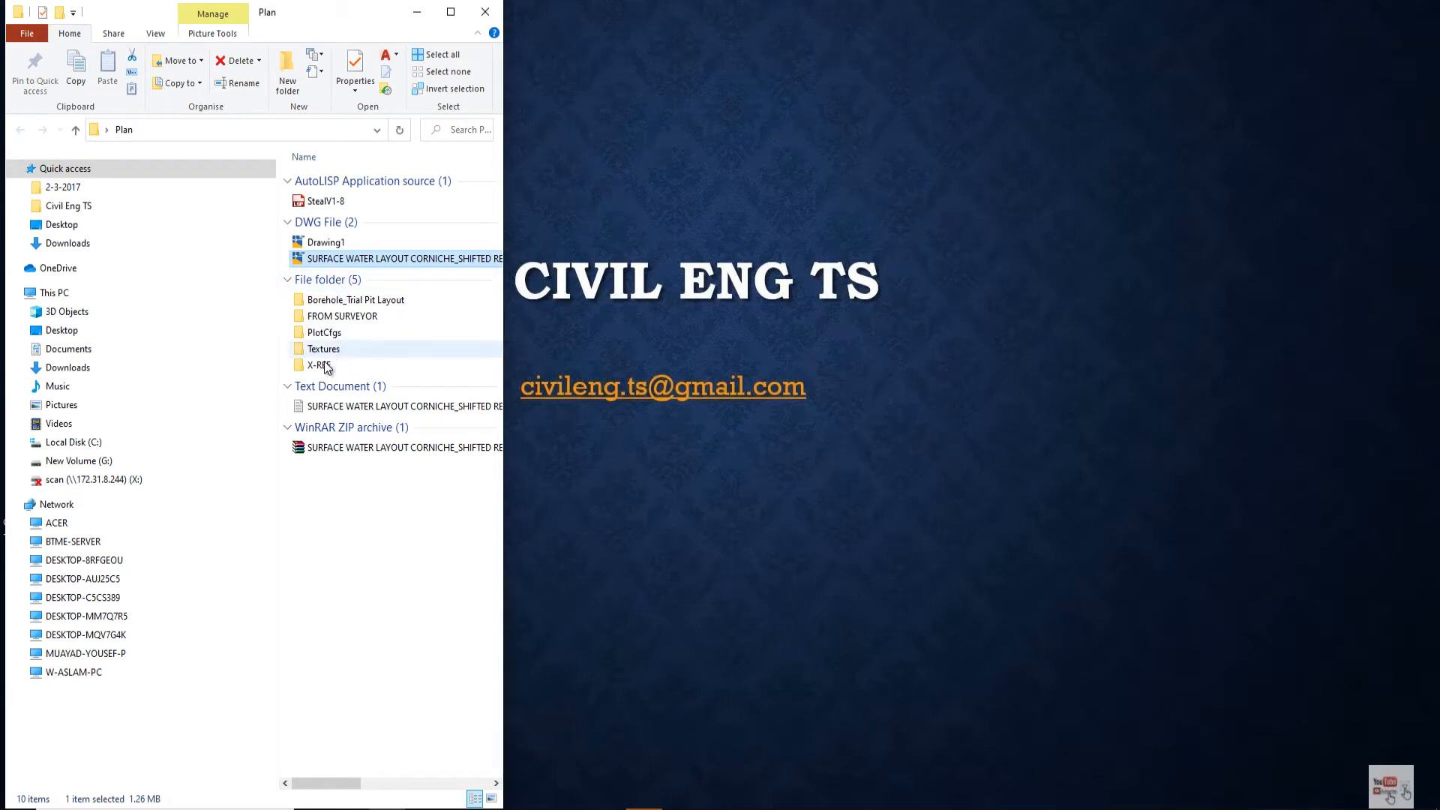
Open Drawing1 from the Plan folder in AutoCAD alongside the surface water layout drawing
{"action": "left_click", "coordinate": [341, 300]}
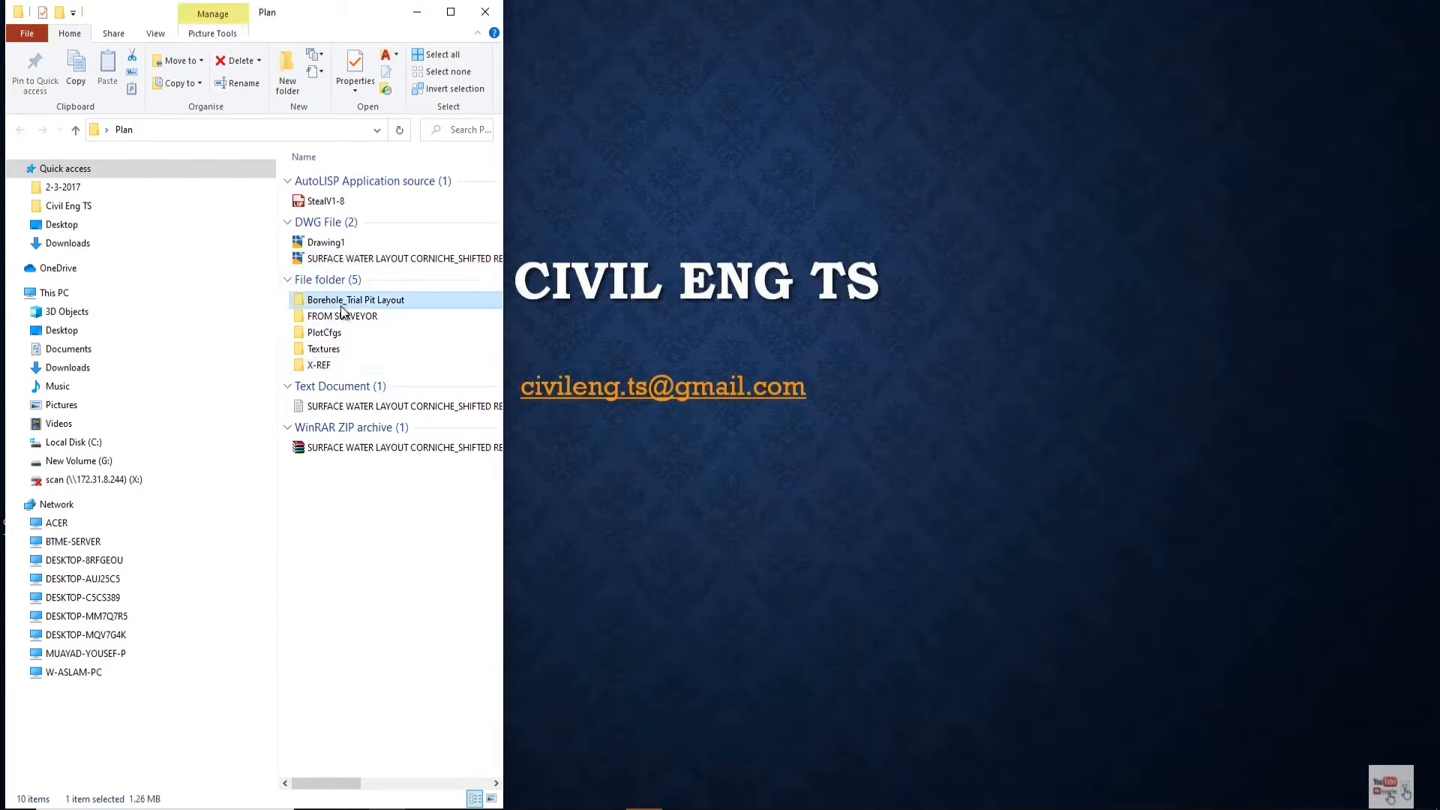
{"action": "left_click", "coordinate": [330, 349]}
{"action": "left_click", "coordinate": [330, 243]}
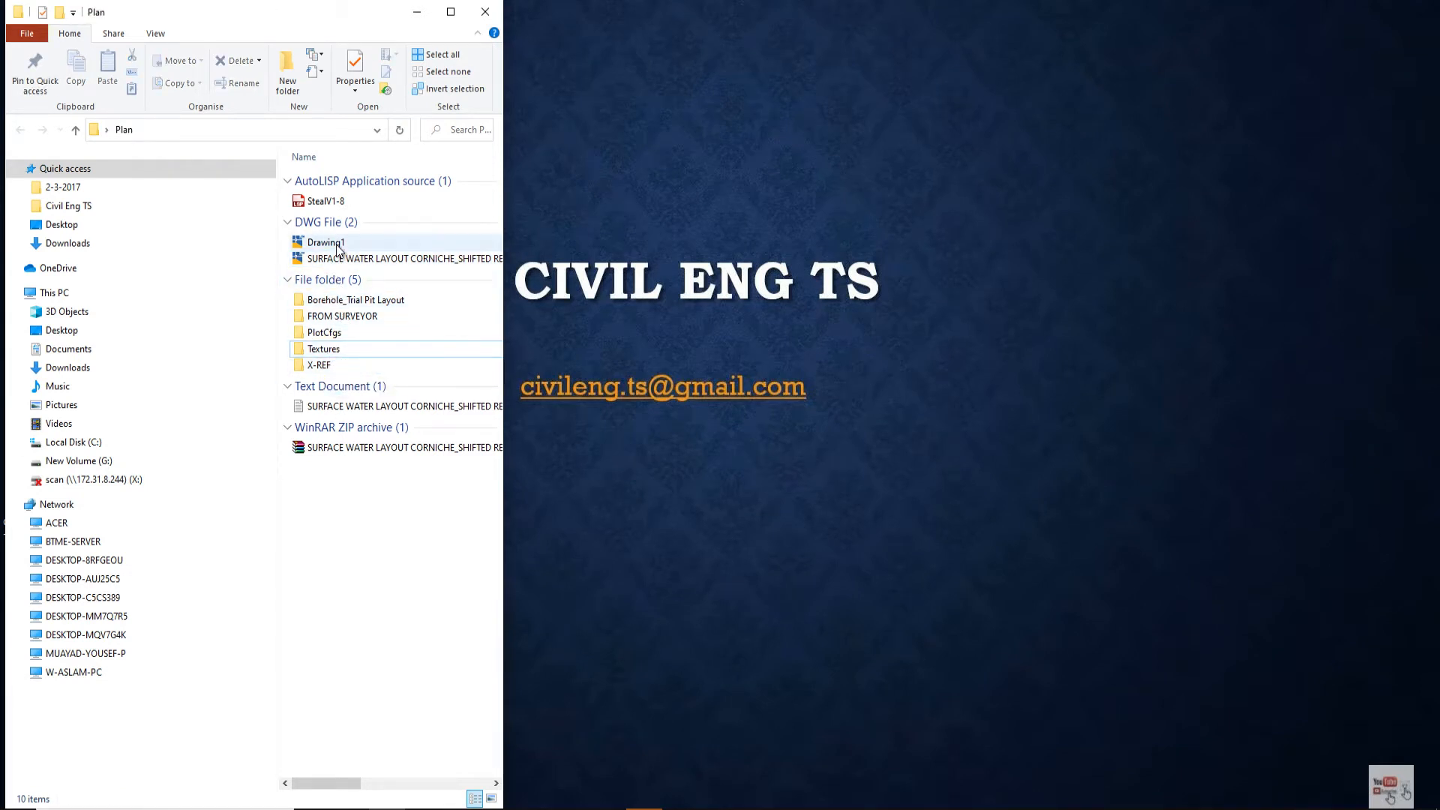
{"action": "left_click", "coordinate": [606, 808]}
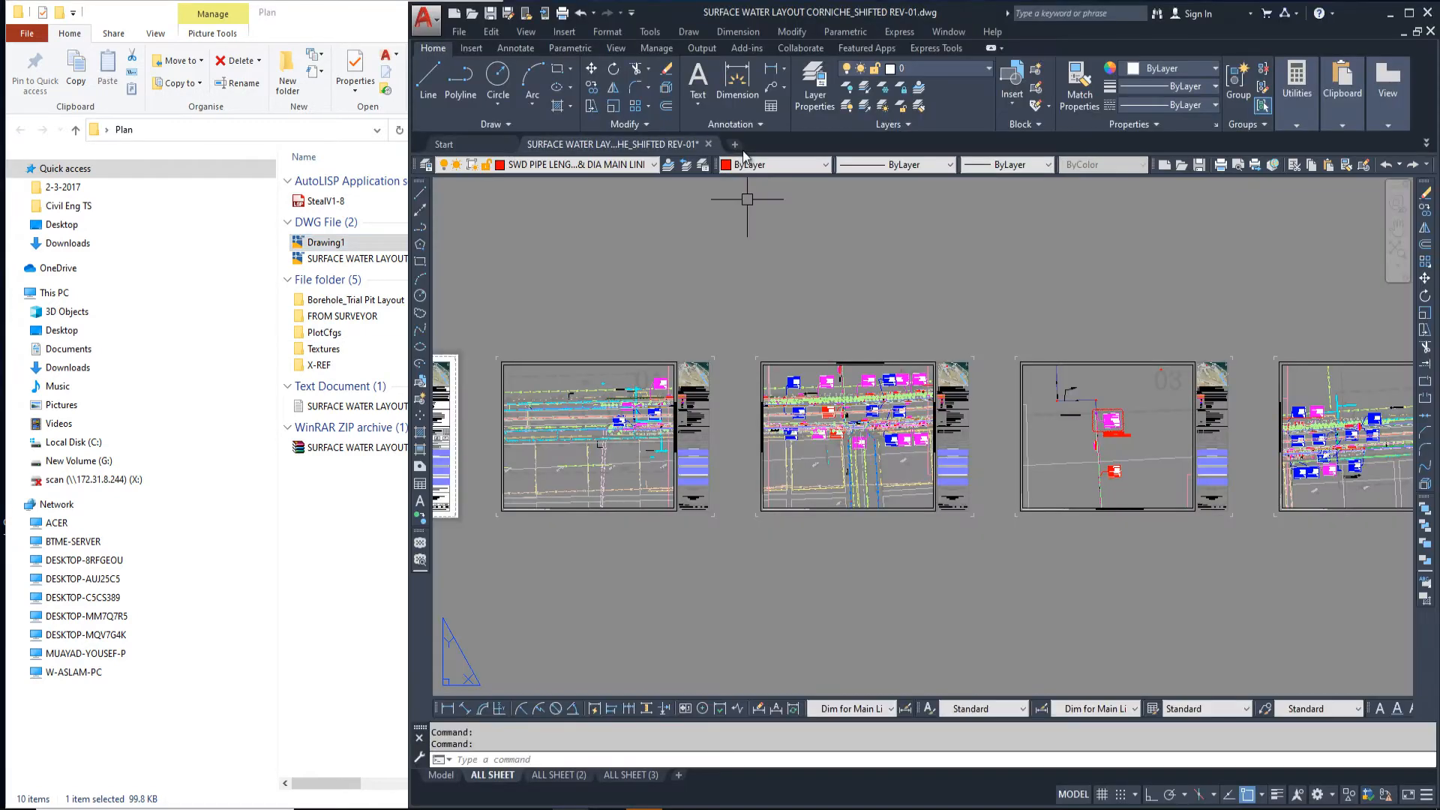
{"action": "left_click", "coordinate": [750, 144]}
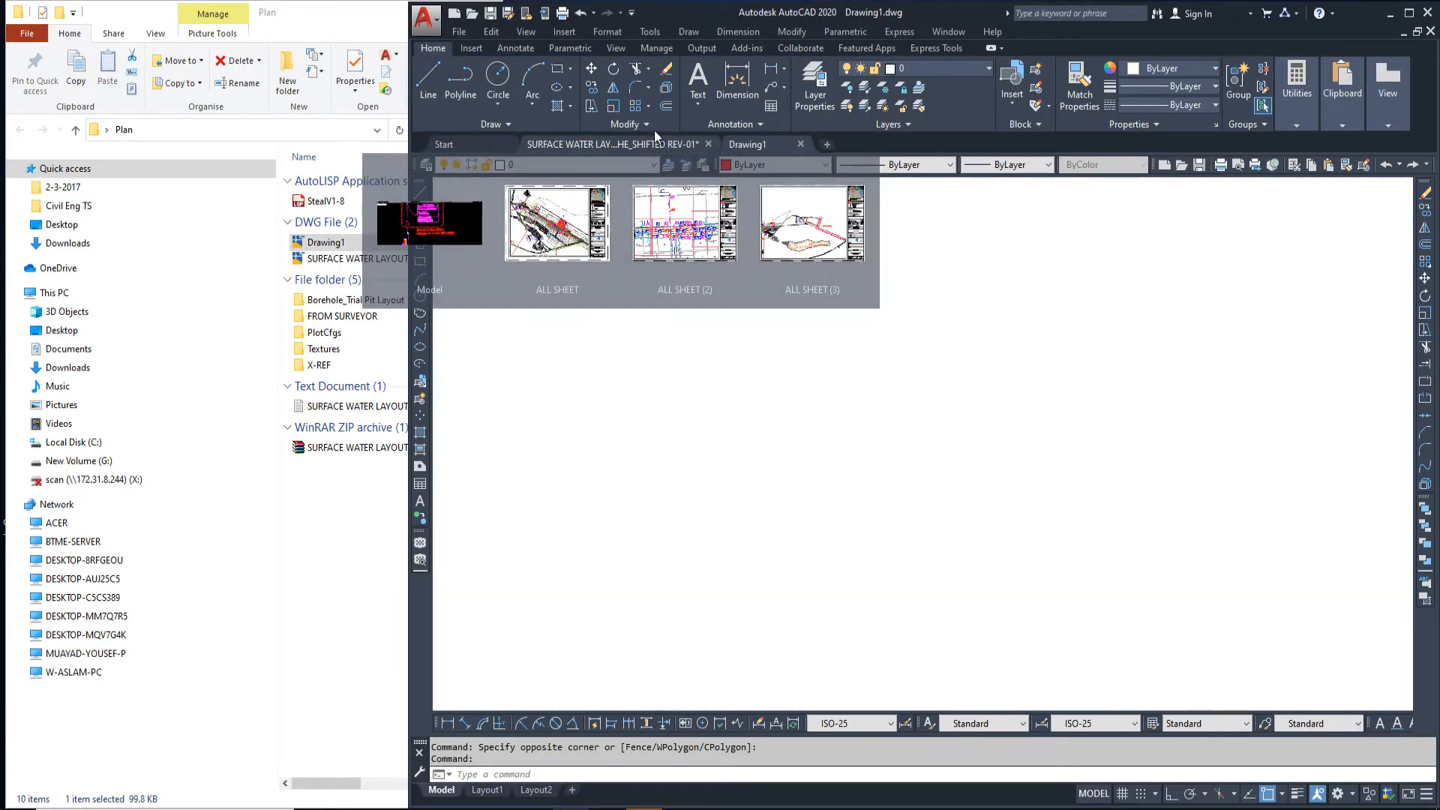
Switch to the model space of the SURFACE WATER LAYOUT drawing and look through its blocks with the Insert command
{"action": "left_click", "coordinate": [650, 143]}
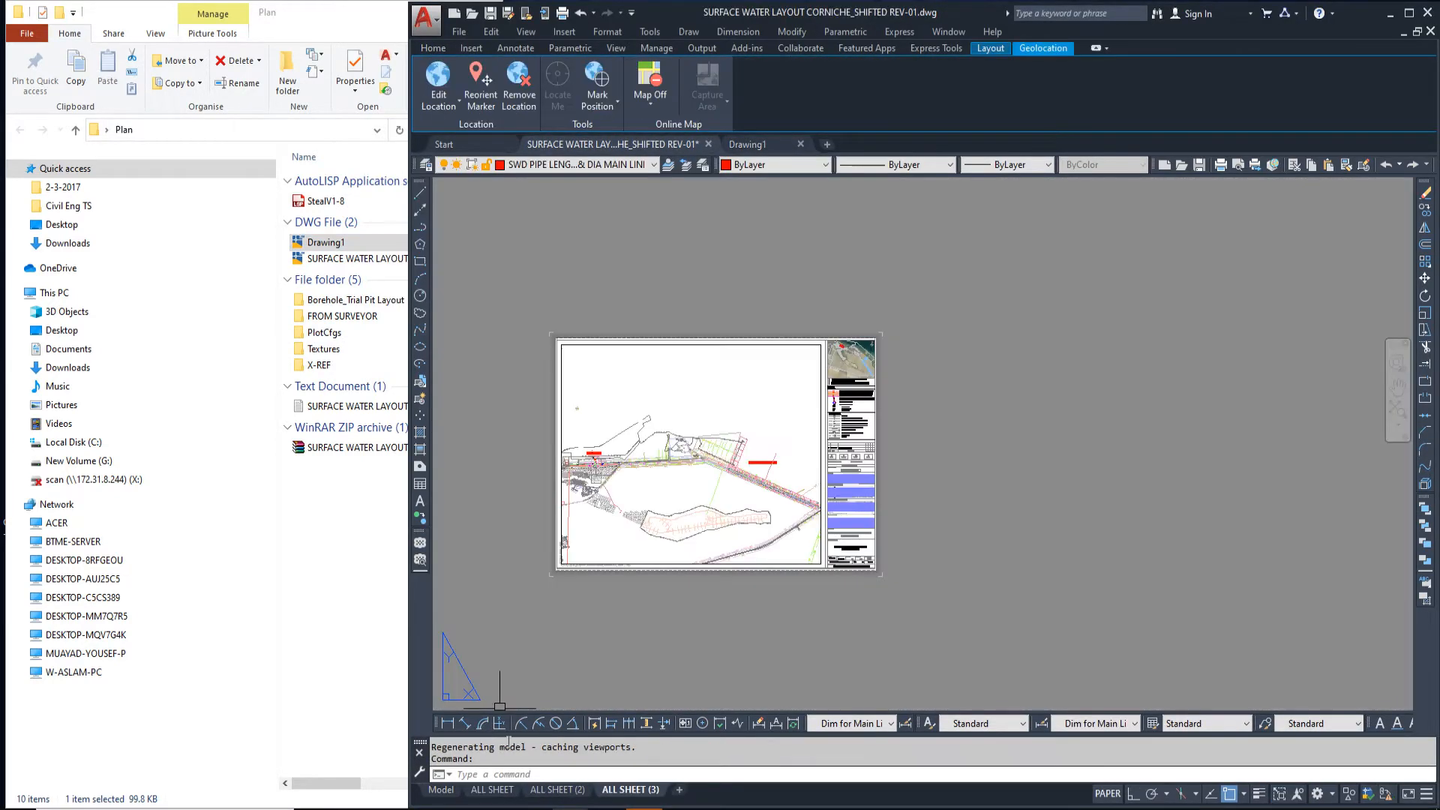
{"action": "left_click", "coordinate": [457, 790]}
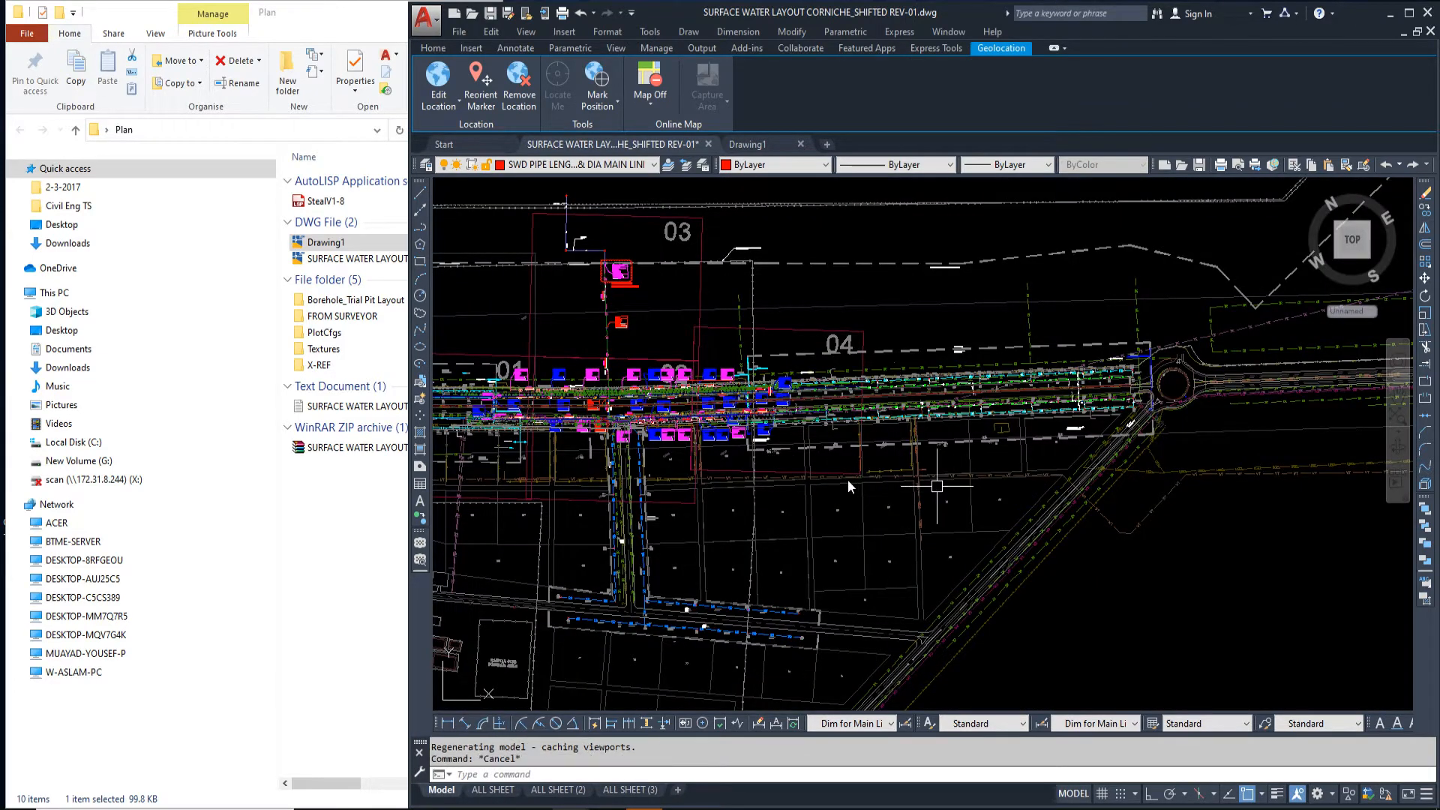
{"action": "middle_click_drag", "start_coordinate": [848, 486], "coordinate": [901, 520]}
{"action": "type", "text": "i"}
{"action": "key", "text": "Return"}
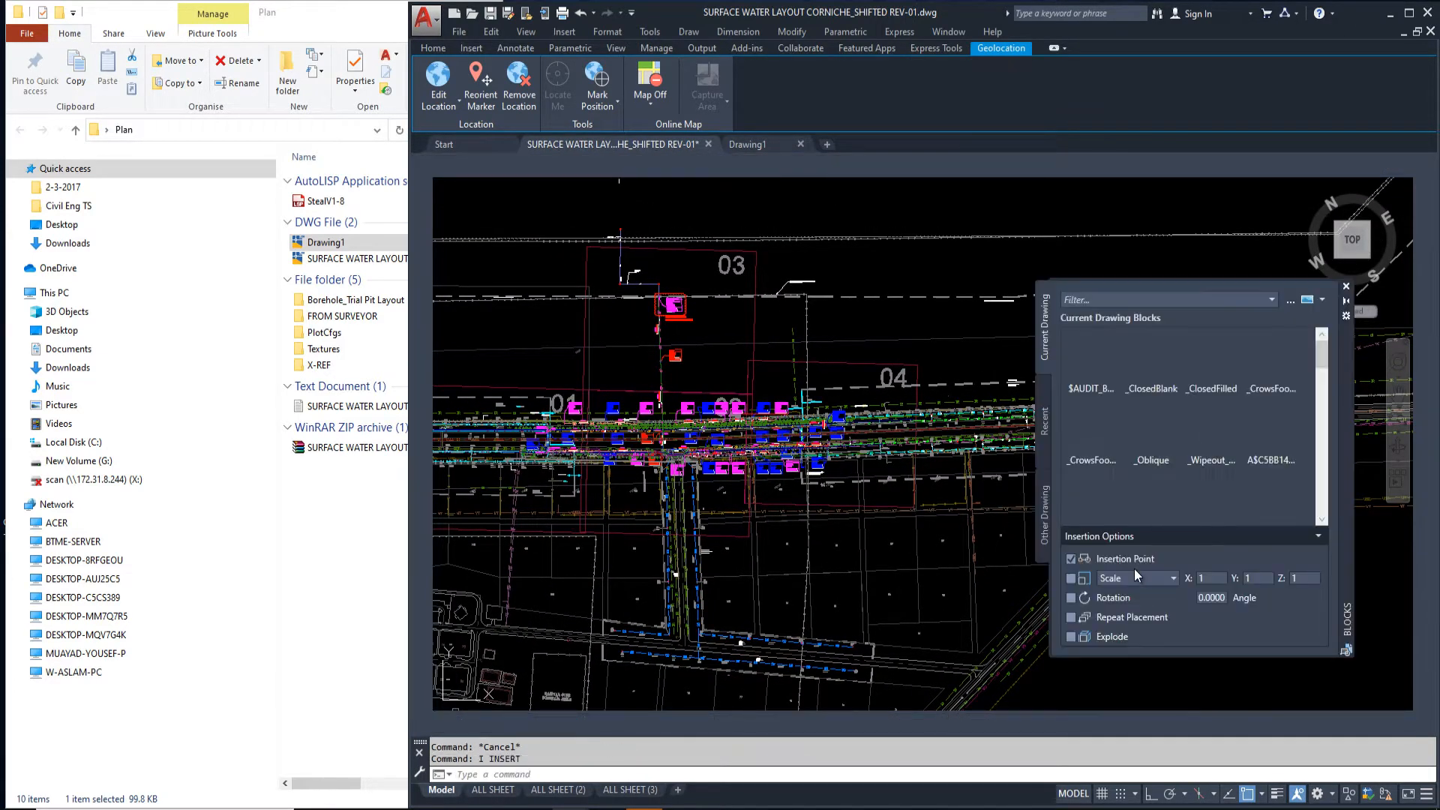
{"action": "left_click", "coordinate": [1322, 520]}
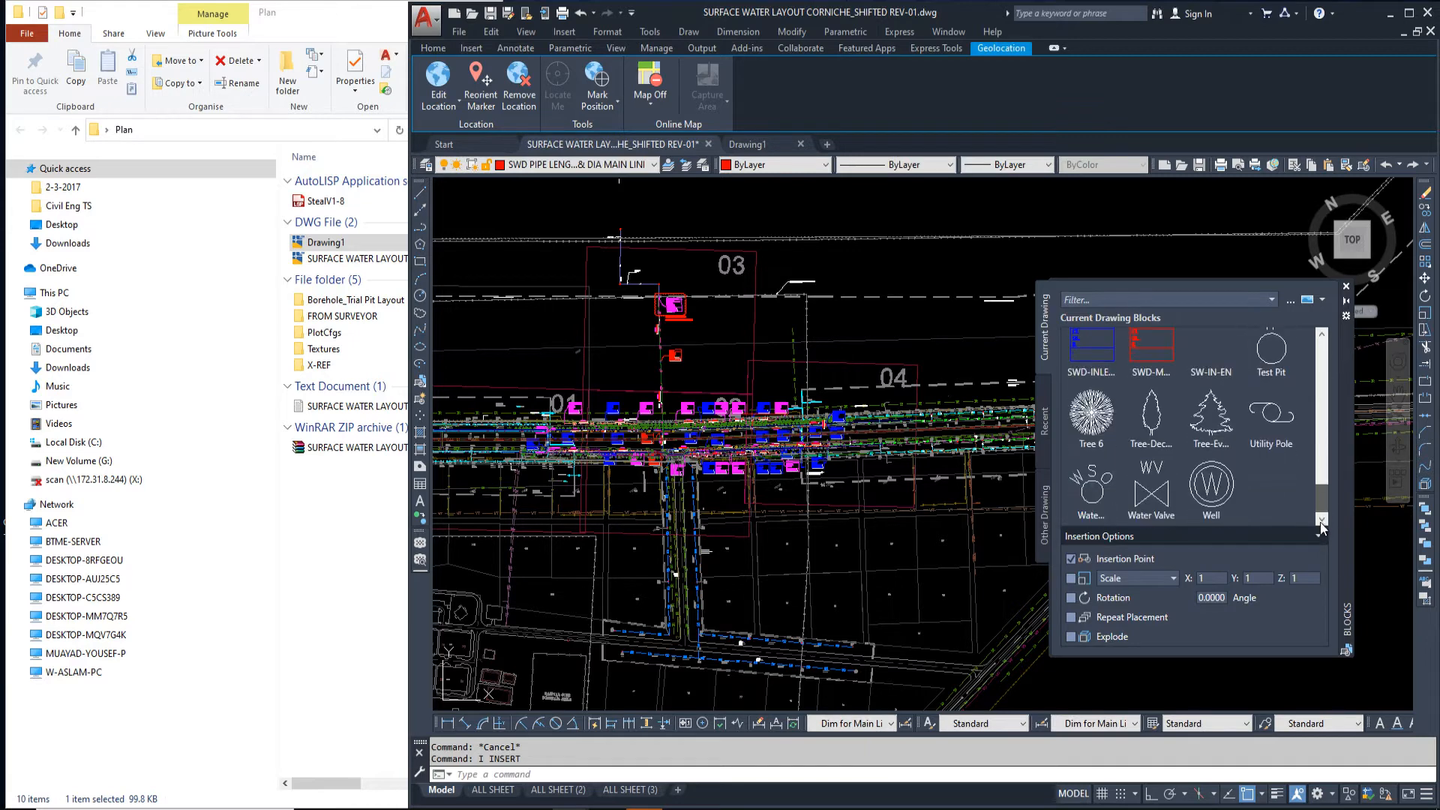
{"action": "mouse_move", "coordinate": [1321, 500]}
{"action": "left_mouse_down"}
{"action": "mouse_move", "coordinate": [1321, 363]}
{"action": "mouse_move", "coordinate": [1326, 495]}
{"action": "left_mouse_up"}
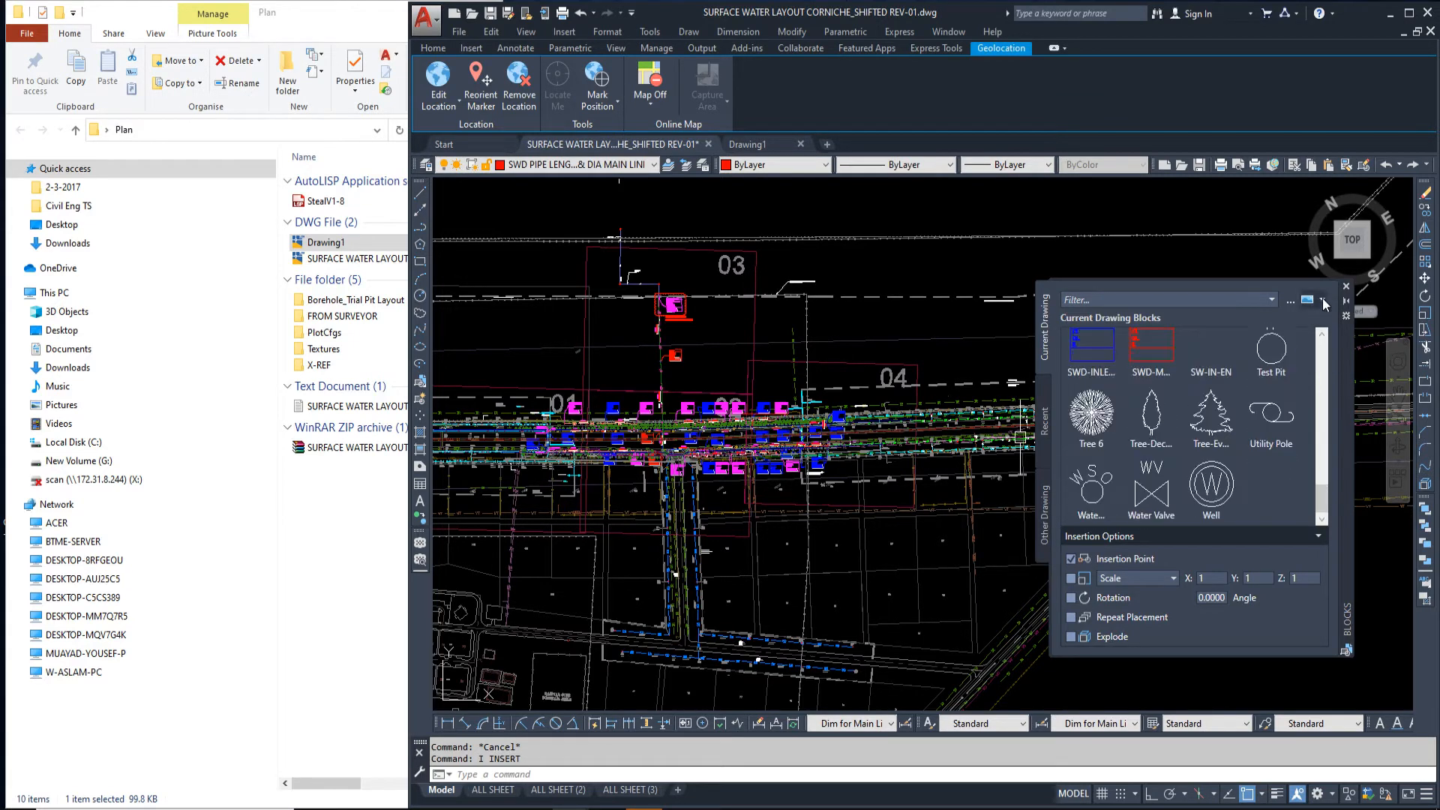
{"action": "left_click", "coordinate": [1346, 286]}
Switch to Drawing1 and check which blocks and layers it contains
{"action": "left_click", "coordinate": [757, 144]}
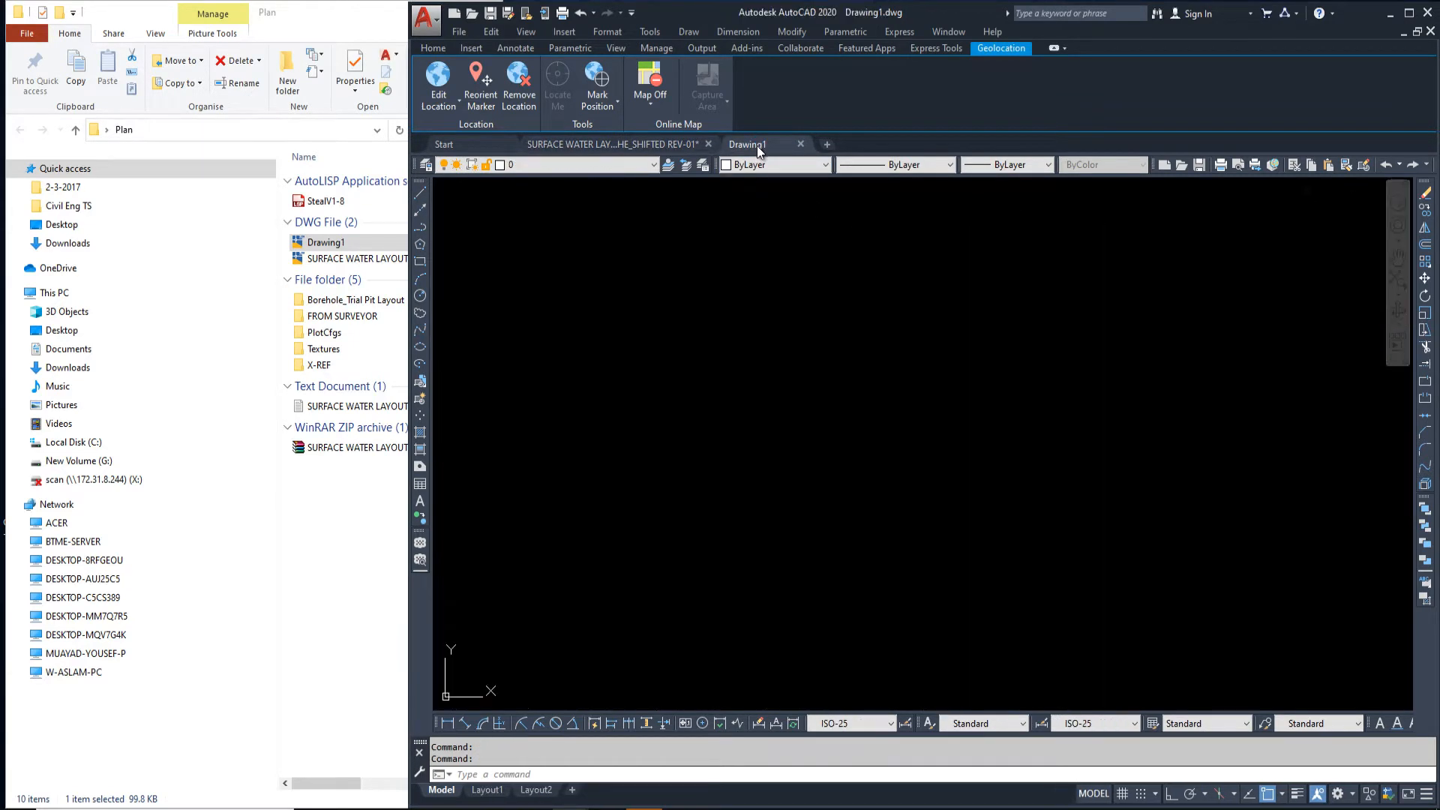
{"action": "type", "text": "i"}
{"action": "key", "text": "Return"}
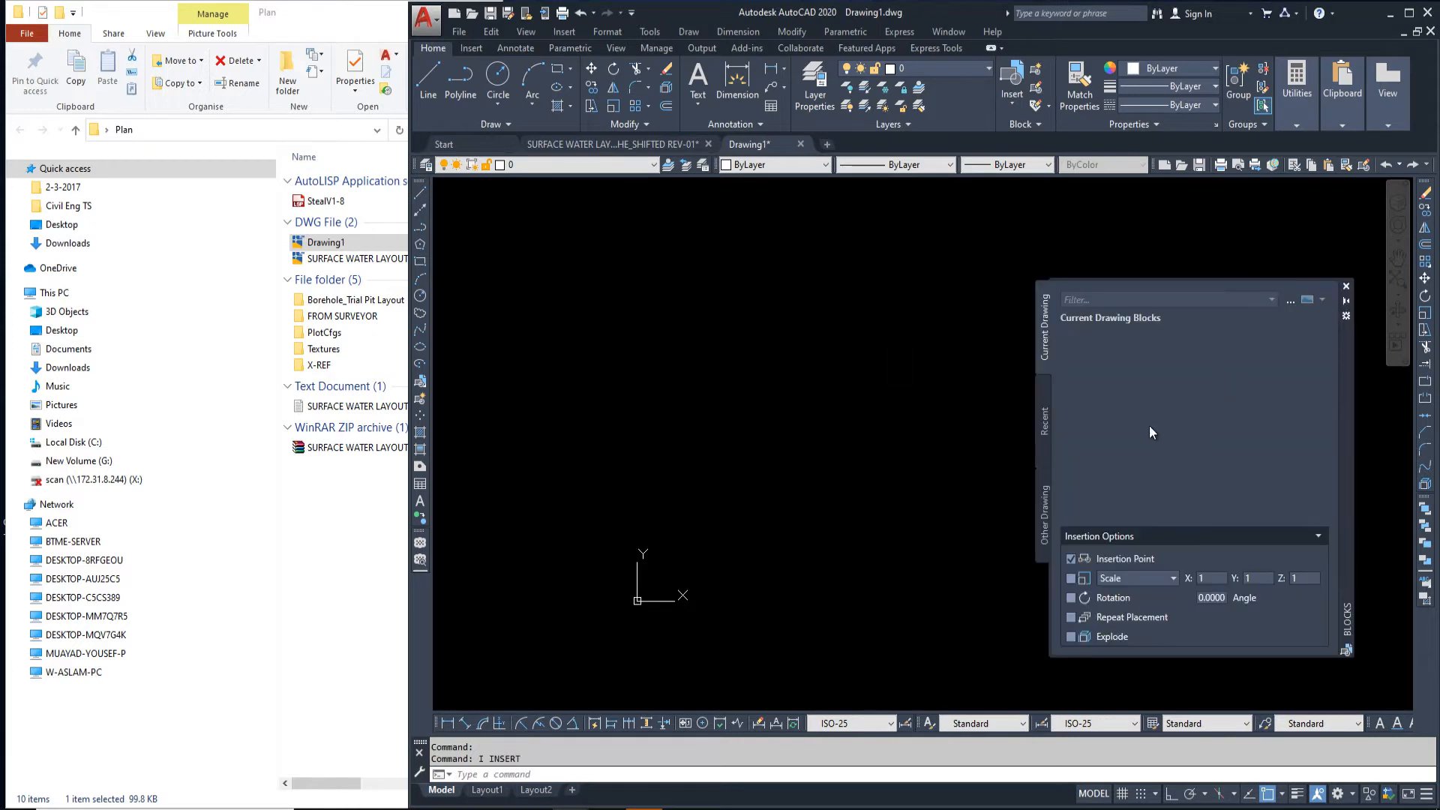
{"action": "left_click", "coordinate": [1346, 286]}
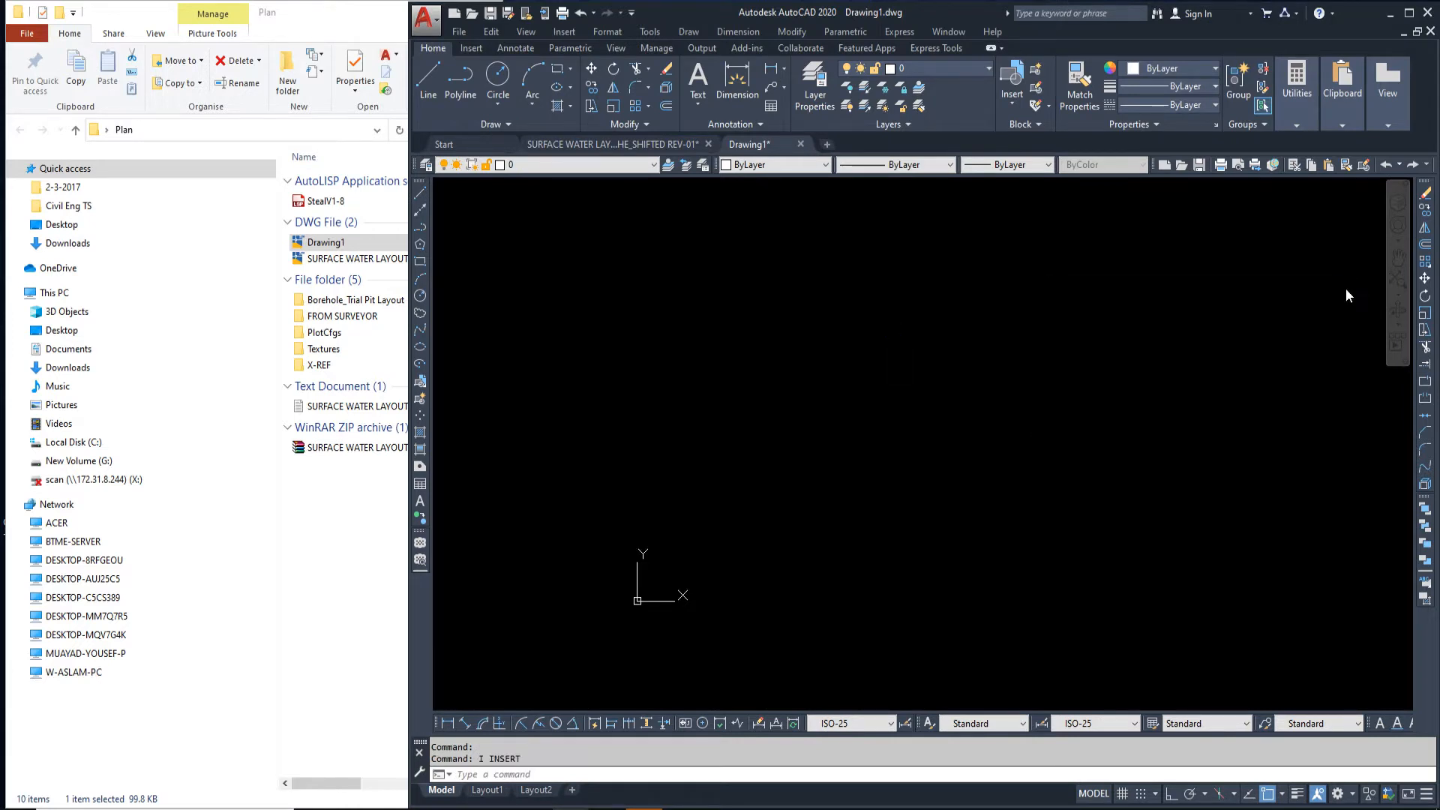
{"action": "left_click", "coordinate": [962, 70]}
{"action": "left_click", "coordinate": [691, 418]}
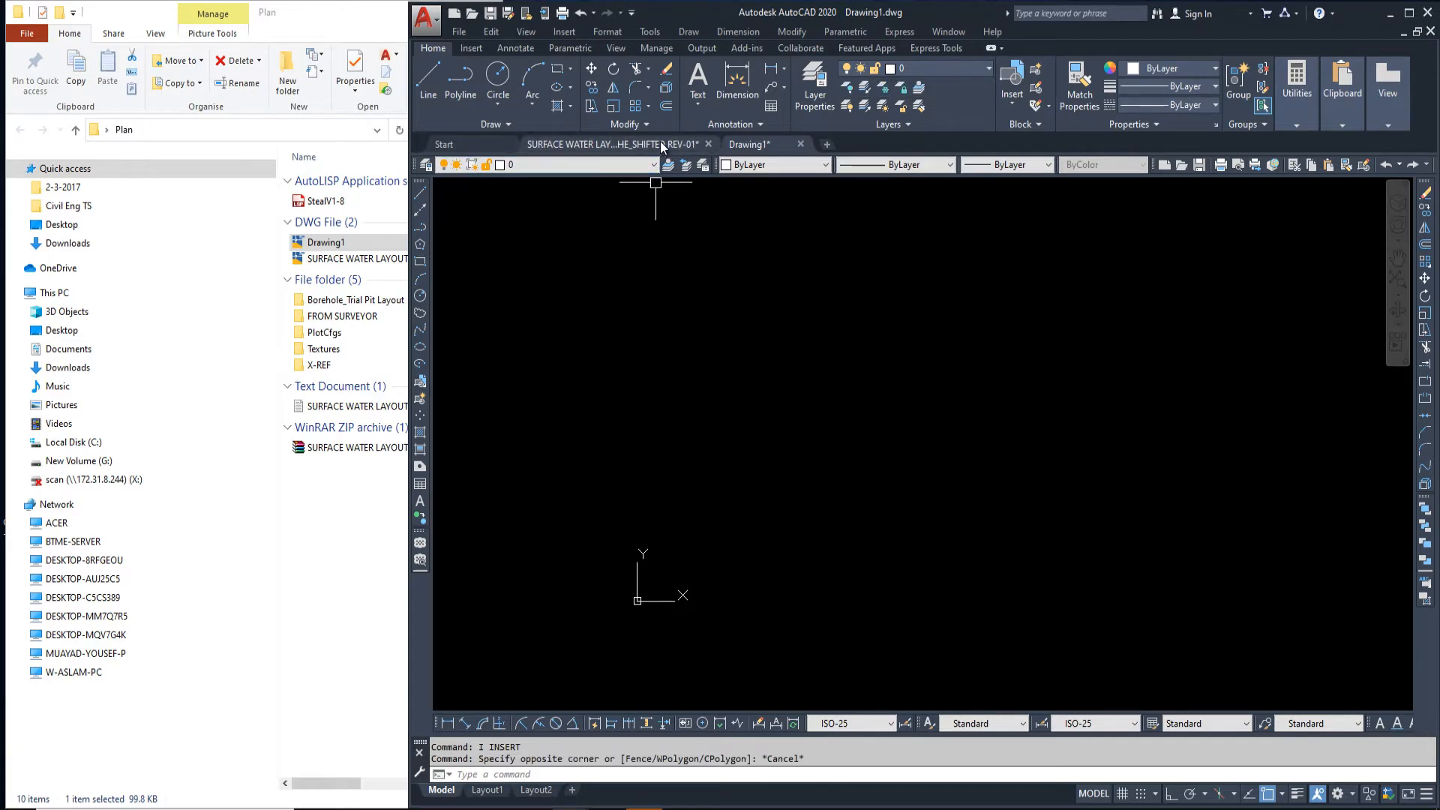
Return to the SURFACE WATER LAYOUT drawing and look at its layer list
{"action": "left_click", "coordinate": [660, 141]}
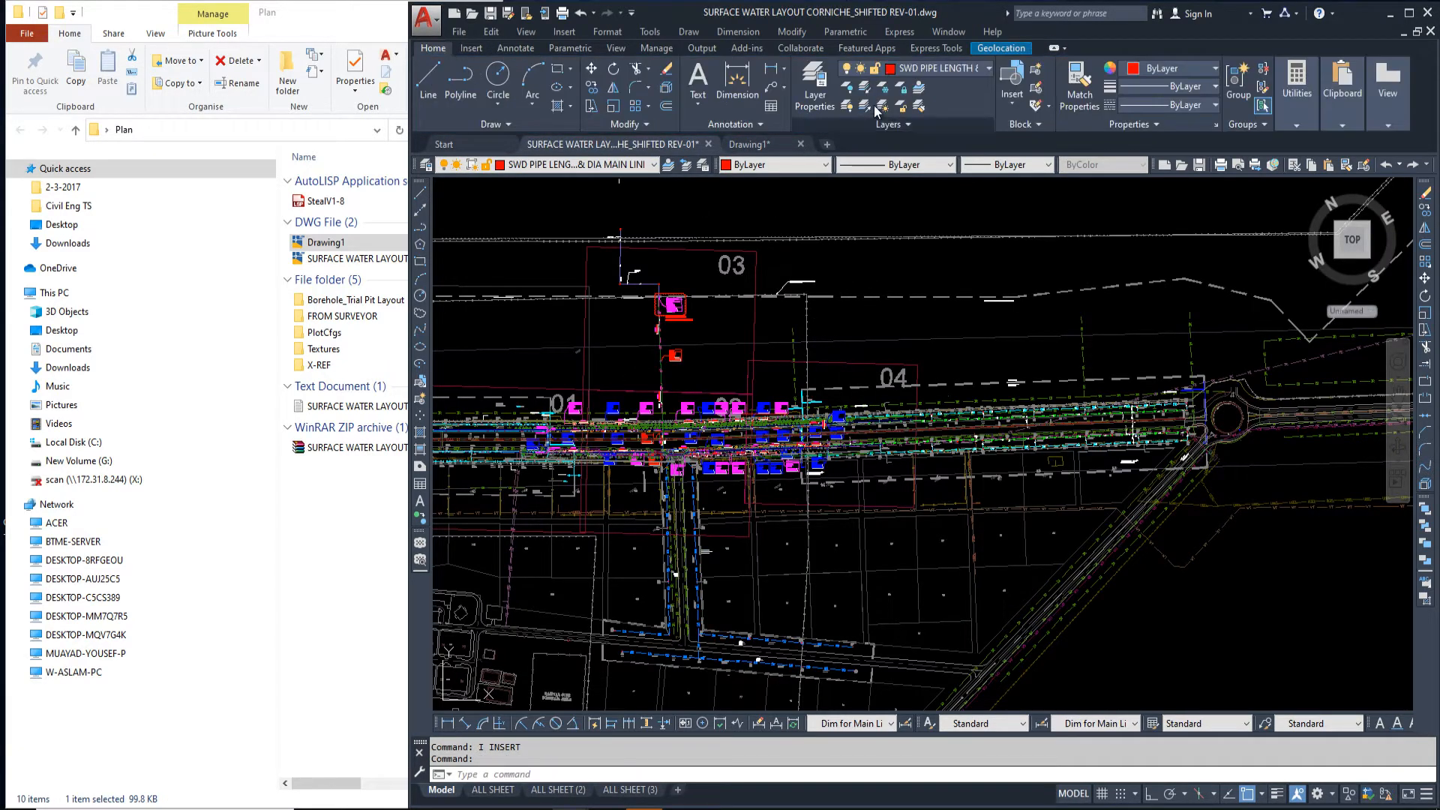
{"action": "left_click", "coordinate": [902, 69]}
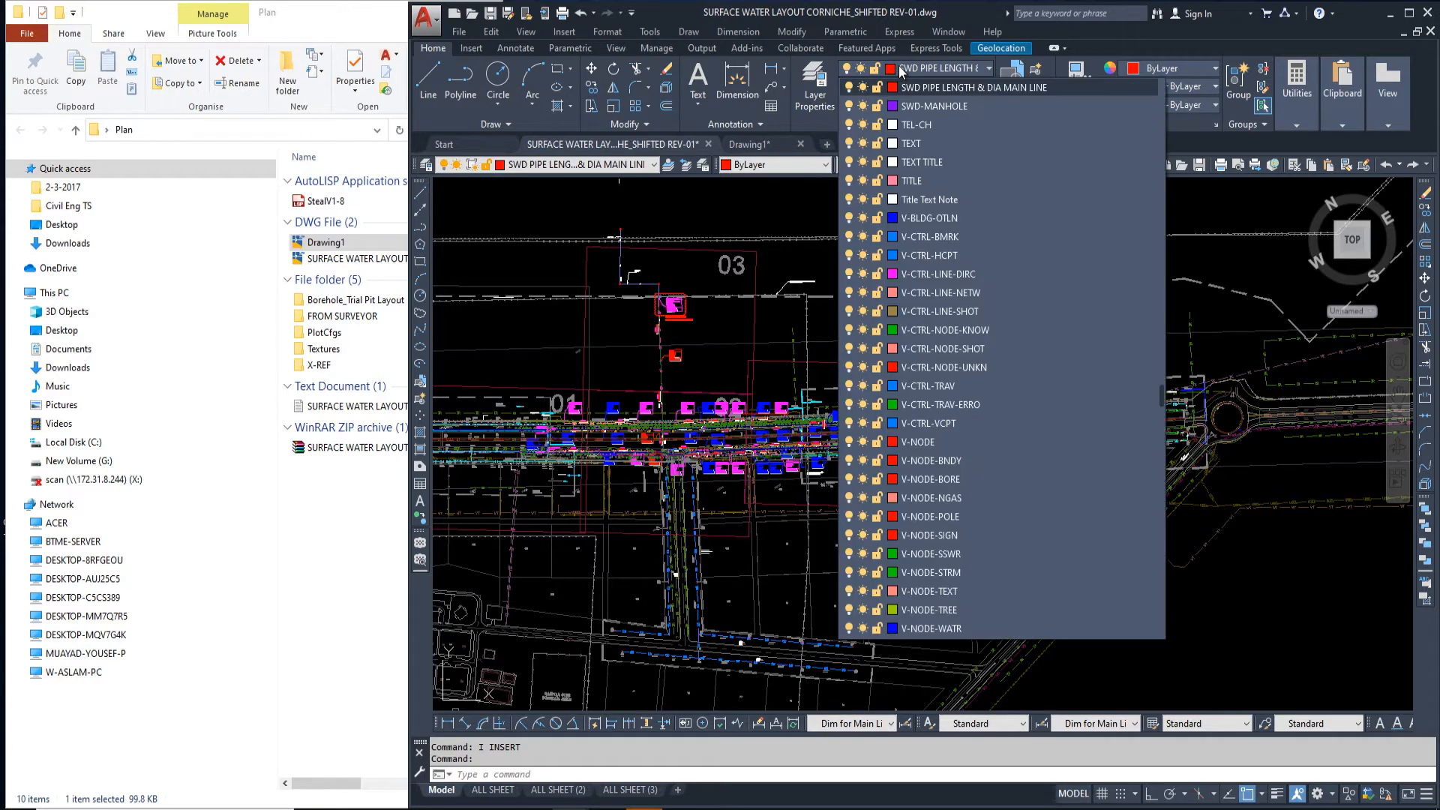
{"action": "left_click", "coordinate": [893, 71]}
{"action": "left_click", "coordinate": [785, 208]}
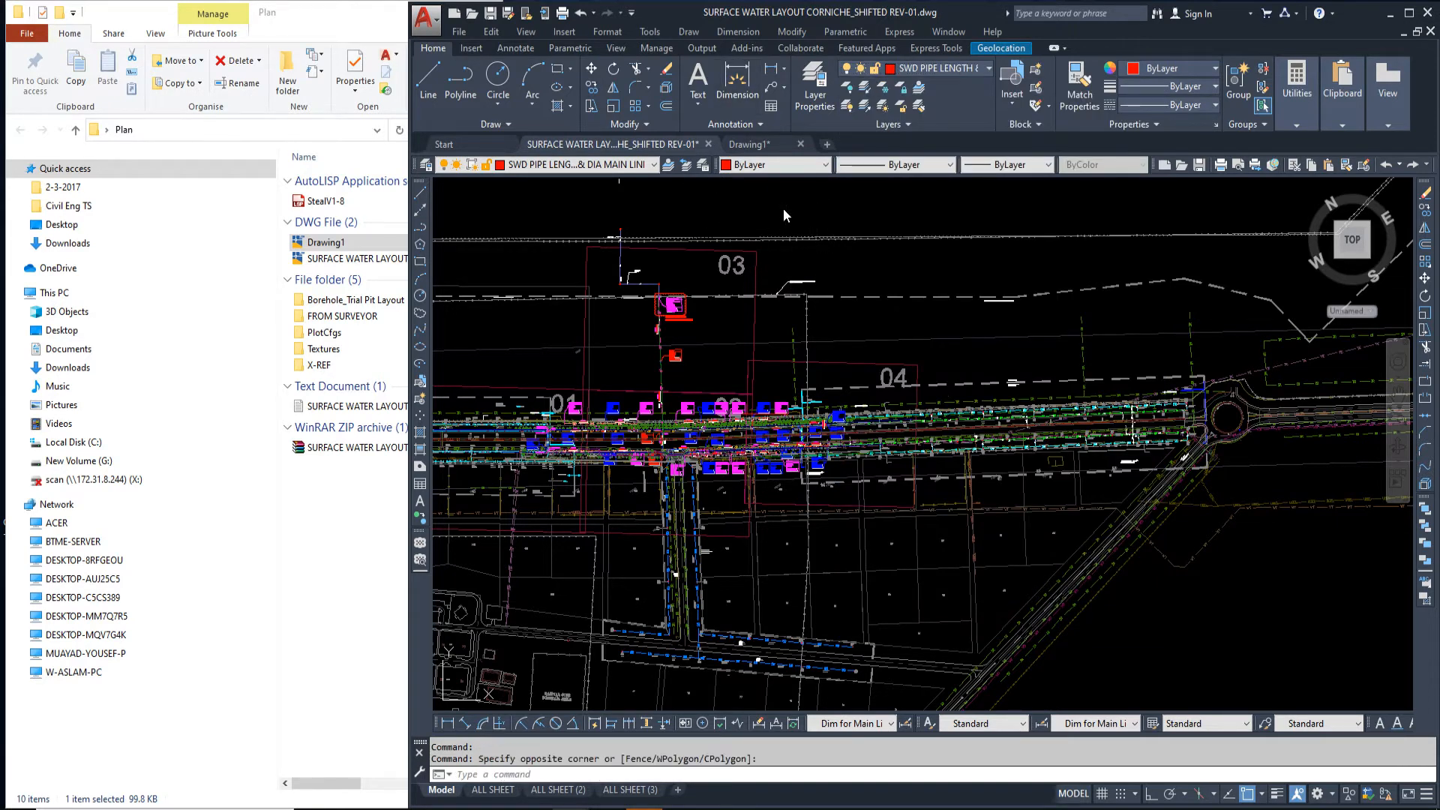
Review the external references attached to the SURFACE WATER LAYOUT drawing, including the existing site details and existing services files
{"action": "key", "text": "Escape"}
{"action": "type", "text": "xr"}
{"action": "key", "text": "Return"}
{"action": "left_click", "coordinate": [117, 387]}
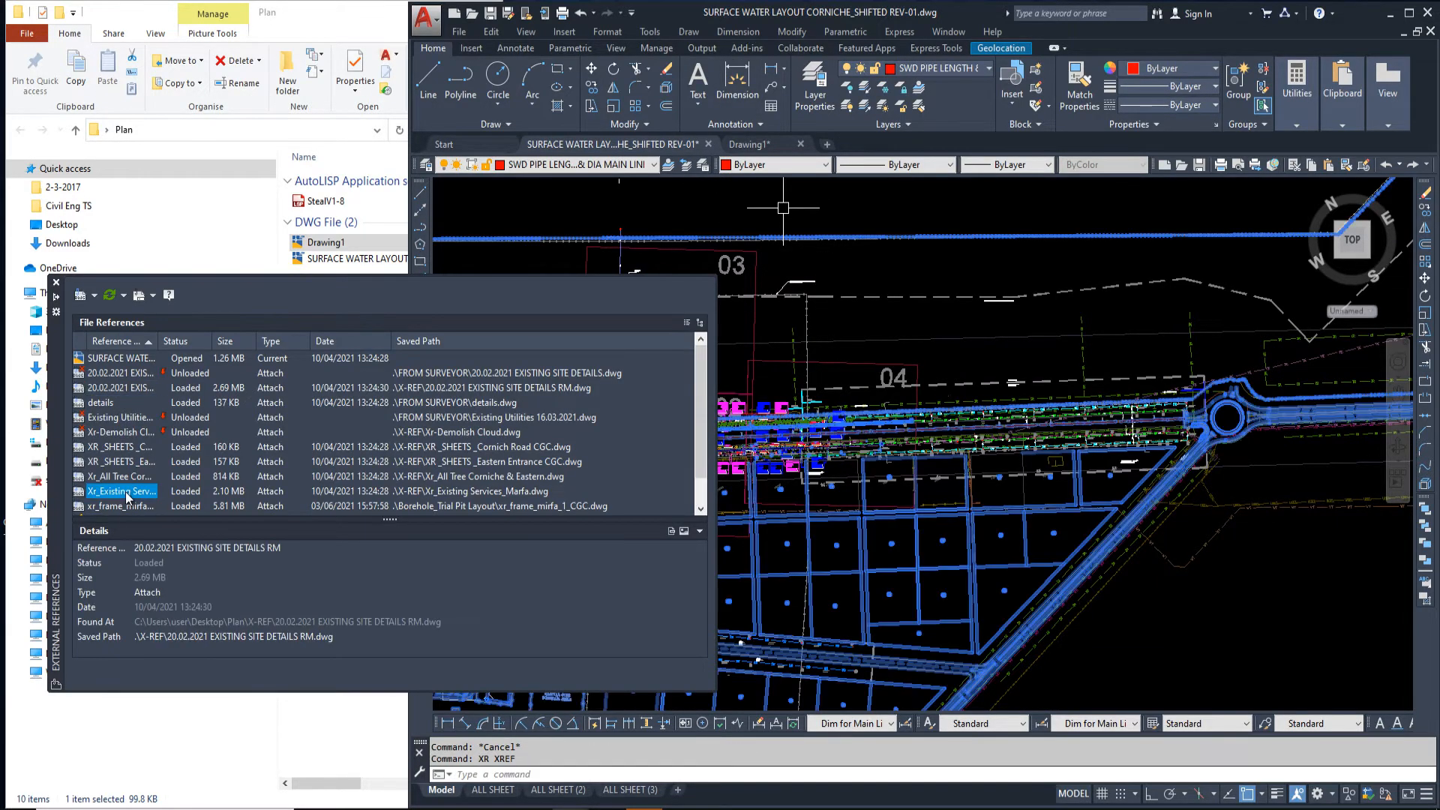
{"action": "left_click", "coordinate": [120, 491]}
{"action": "left_click", "coordinate": [55, 282]}
Compare Drawing1's model space with the ALL SHEET layout of the SURFACE WATER LAYOUT drawing, ending in Drawing1
{"action": "left_click", "coordinate": [766, 140]}
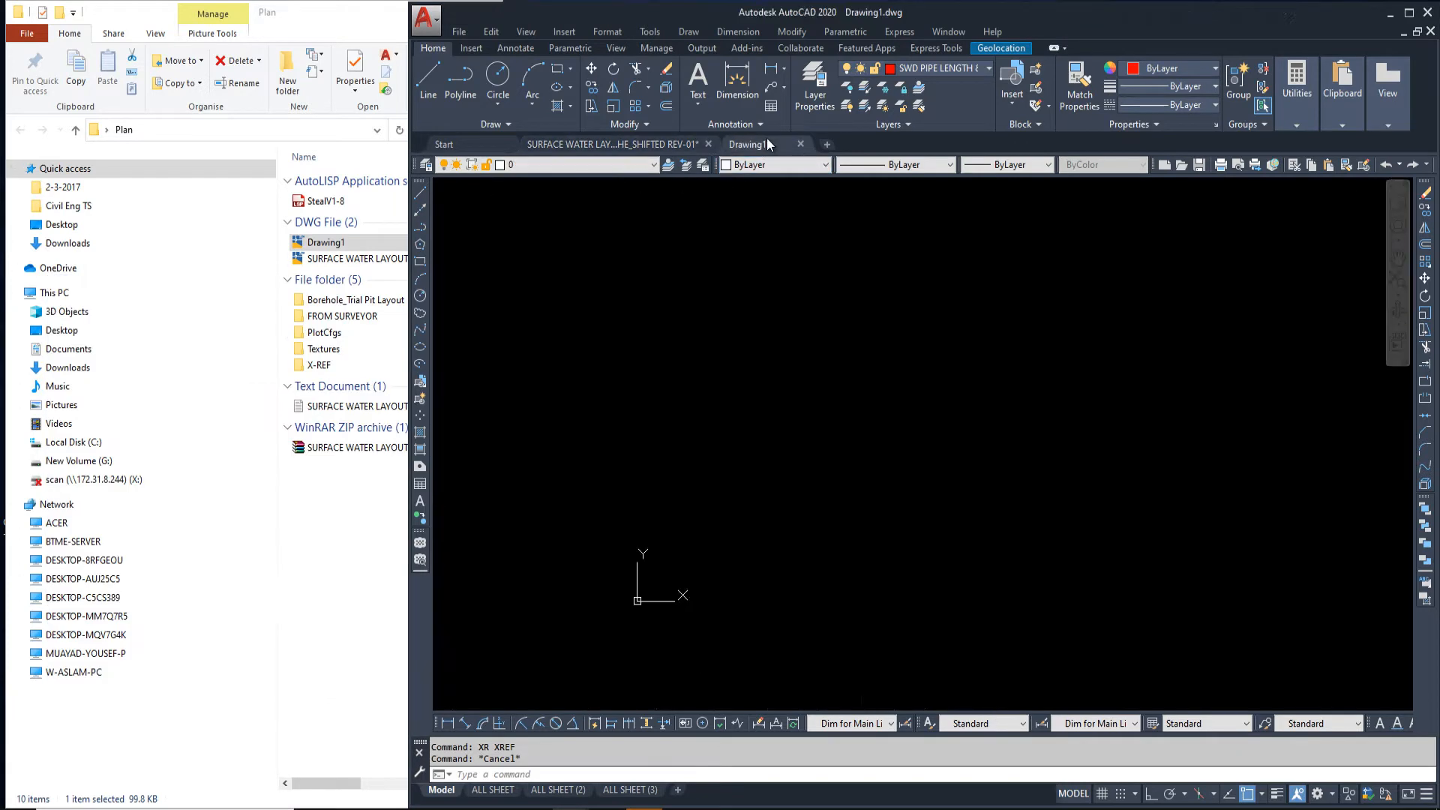
{"action": "left_click", "coordinate": [784, 348]}
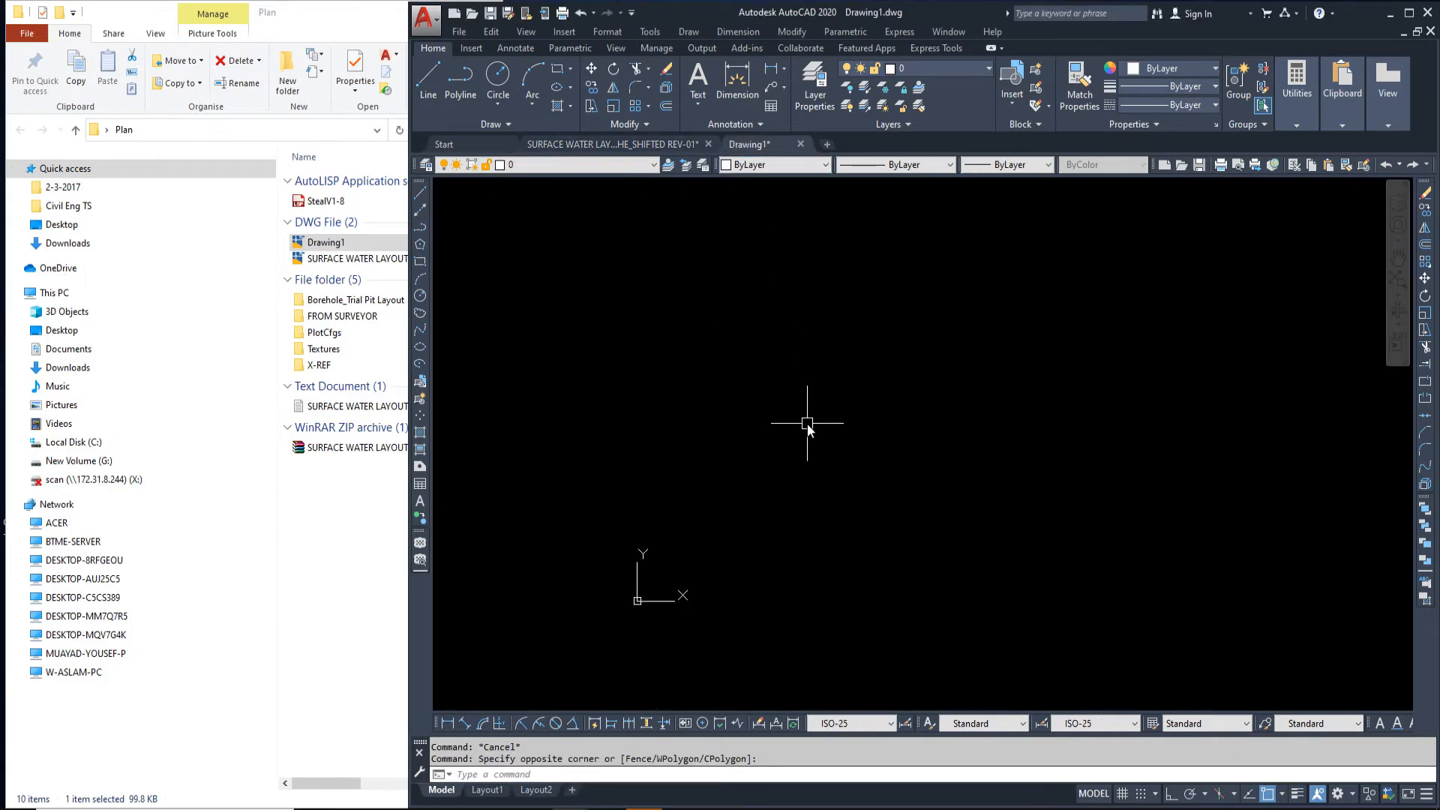
{"action": "left_click", "coordinate": [664, 141]}
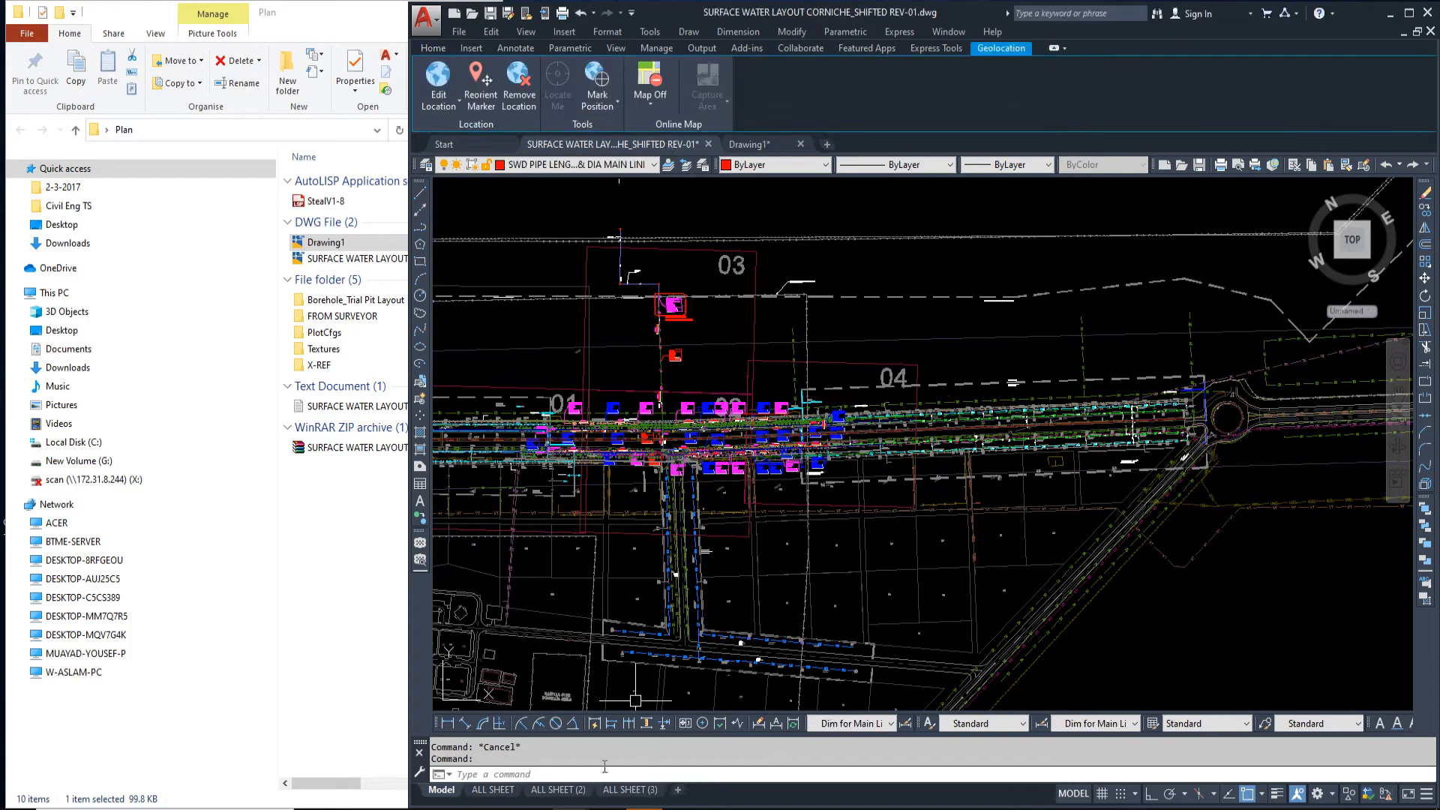
{"action": "left_click", "coordinate": [493, 790]}
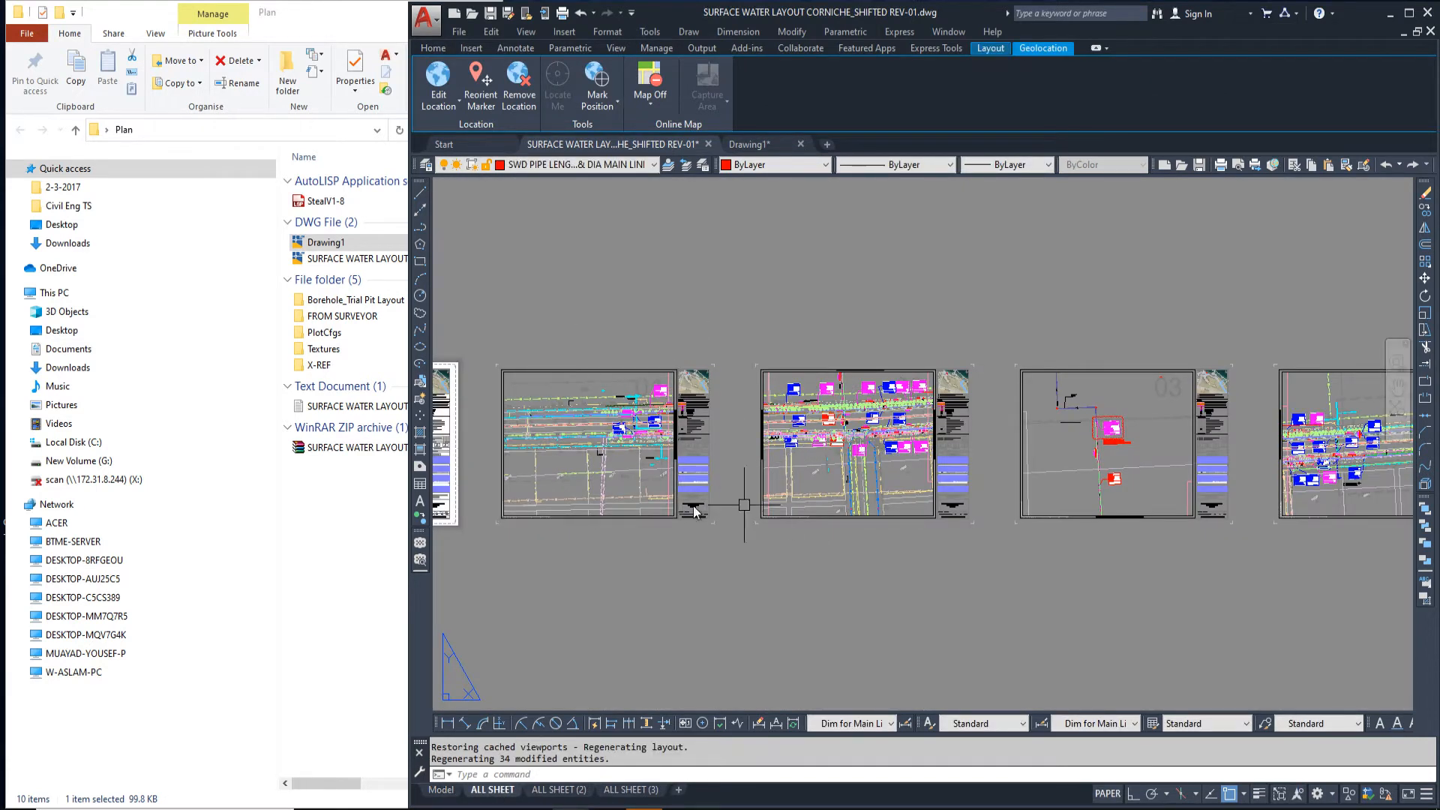
{"action": "left_click", "coordinate": [765, 147]}
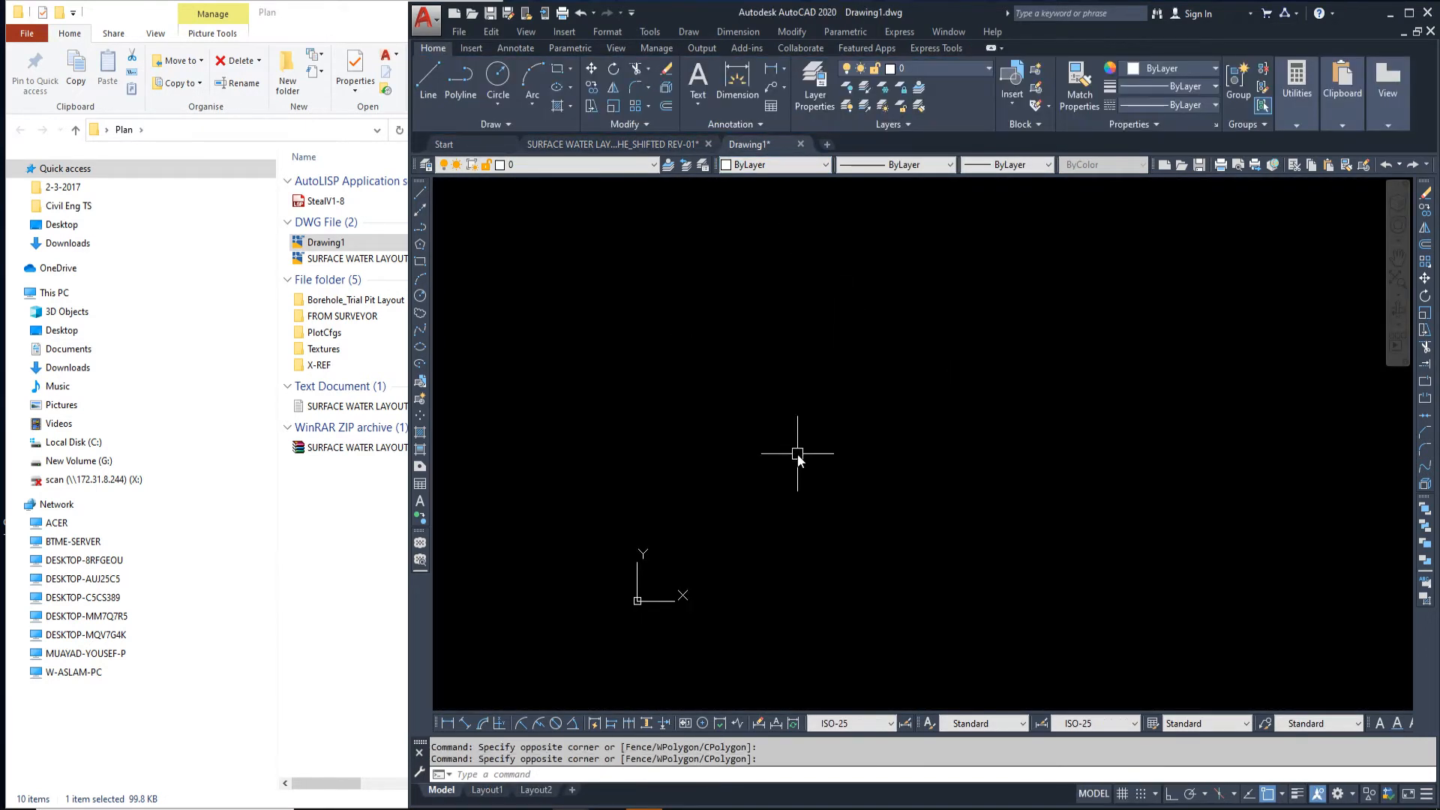
Open DesignCenter and list the blocks of Drawing1 and those of the SURFACE WATER LAYOUT drawing
{"action": "key", "text": "ctrl+2"}
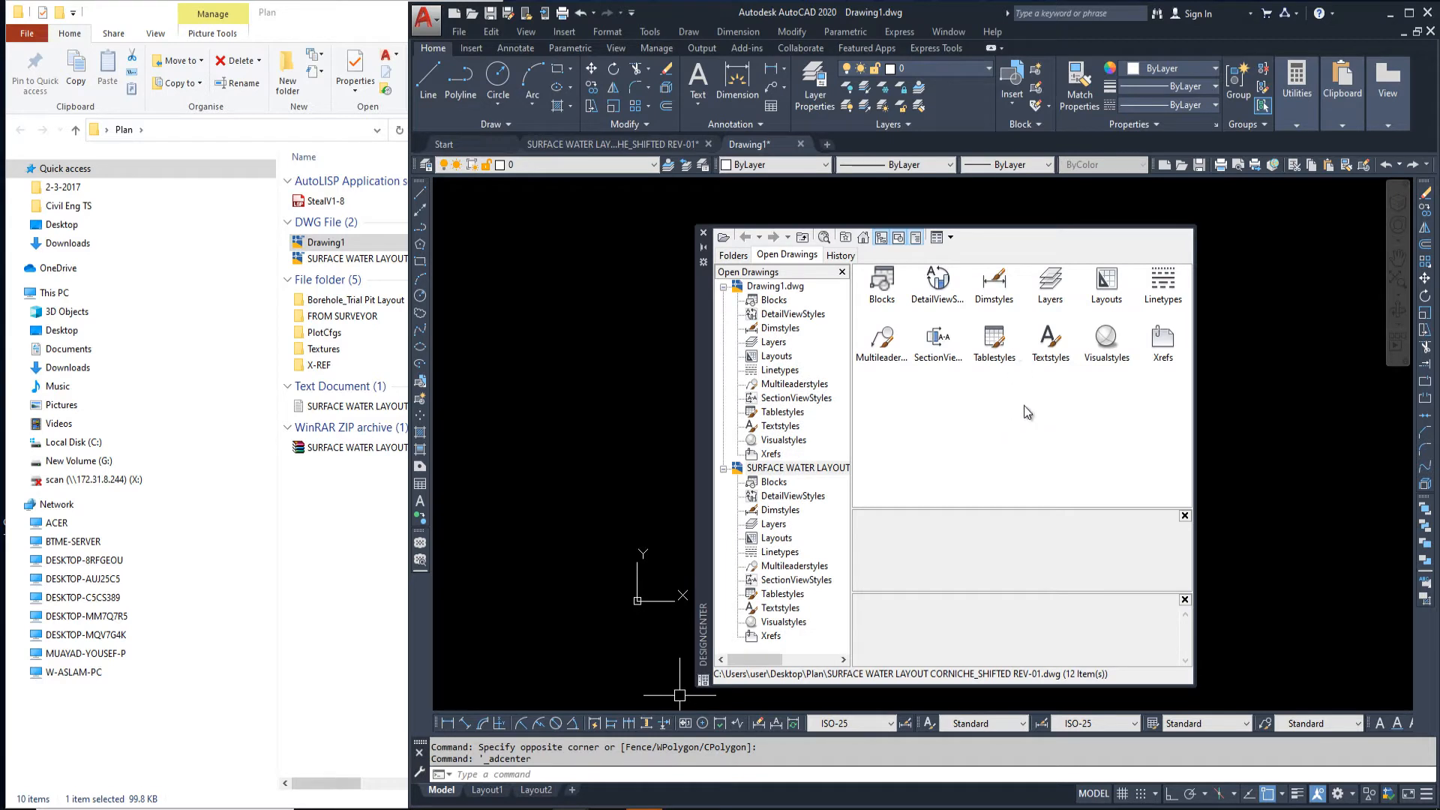
{"action": "left_click", "coordinate": [772, 288]}
{"action": "left_click", "coordinate": [774, 300]}
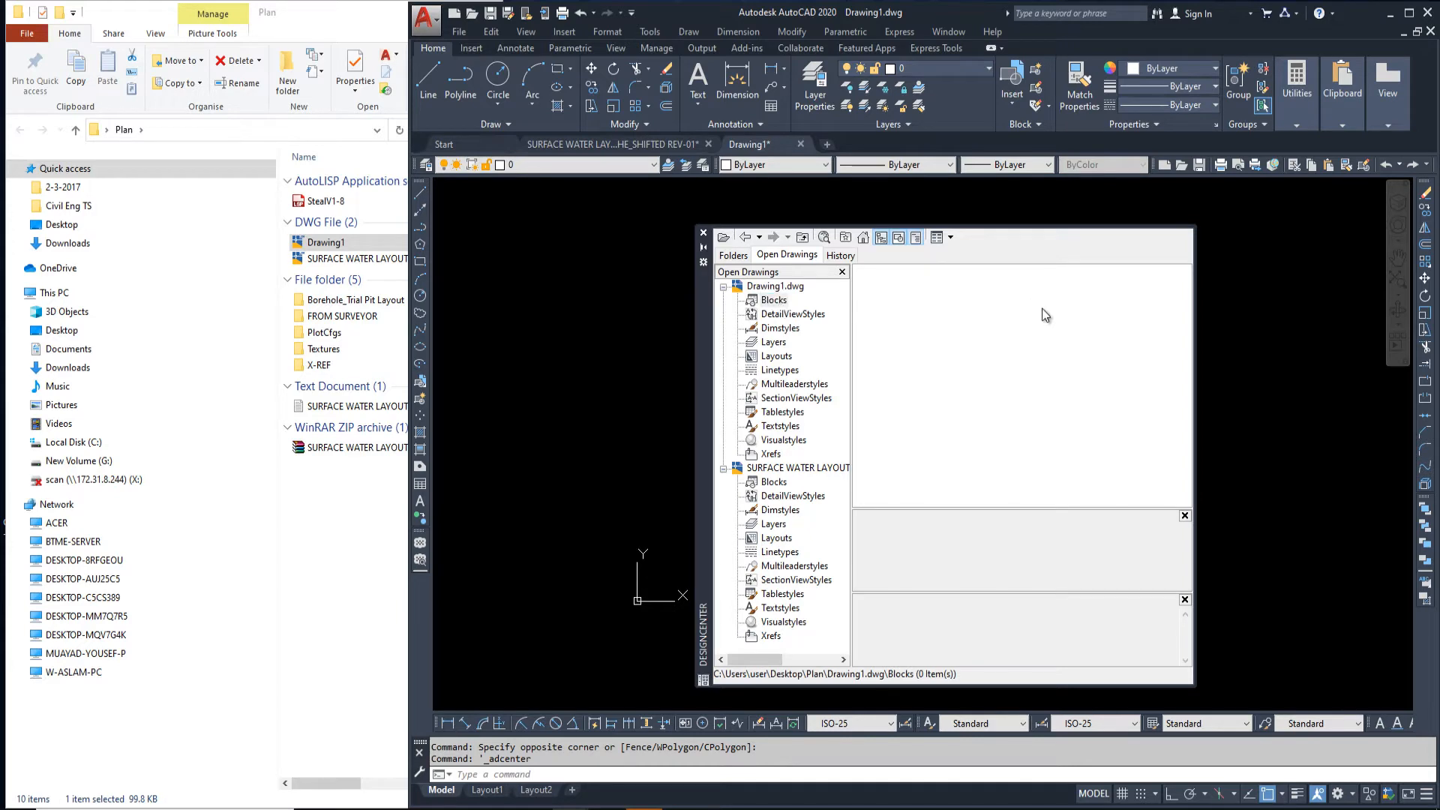
{"action": "left_click", "coordinate": [774, 482]}
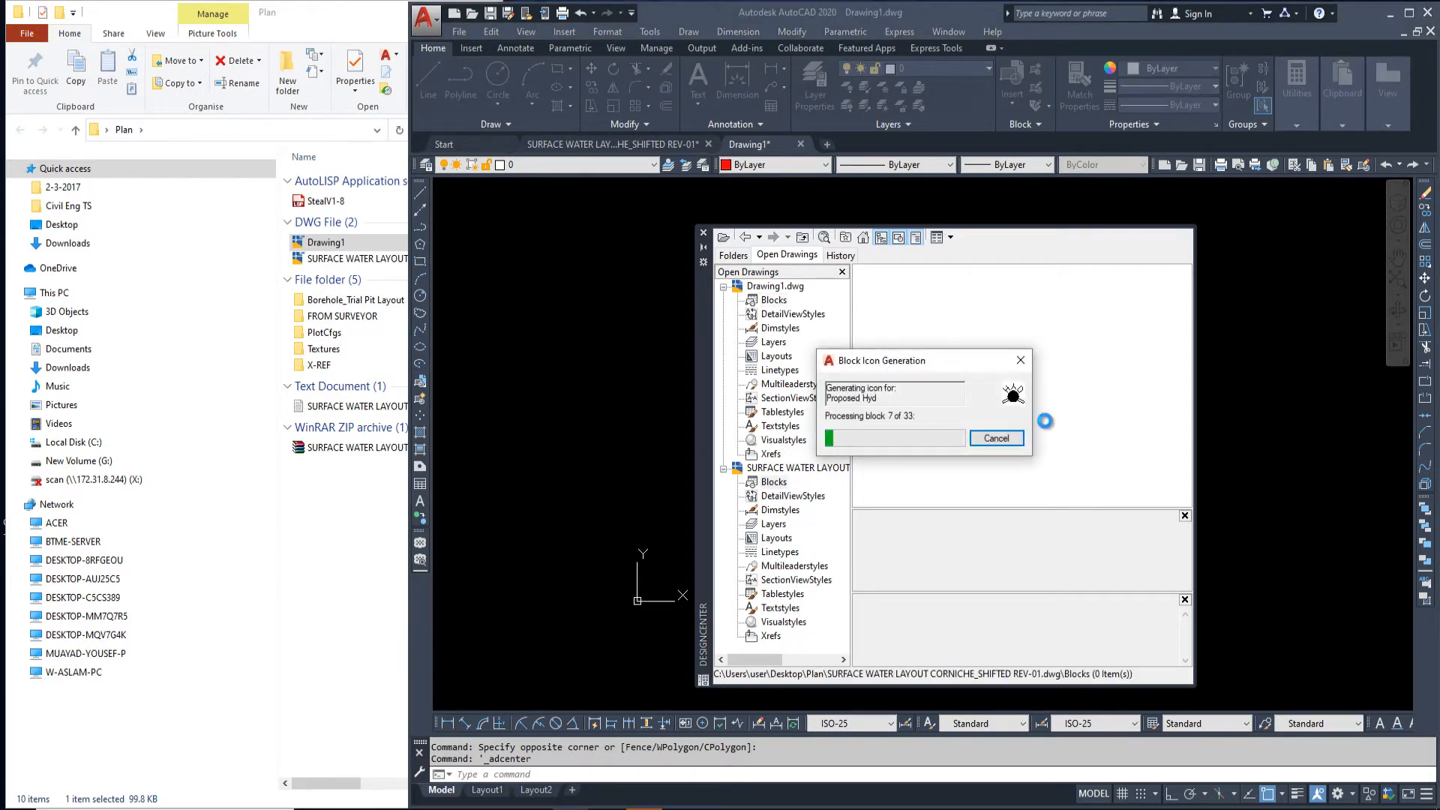
{"action": "left_click", "coordinate": [1021, 439]}
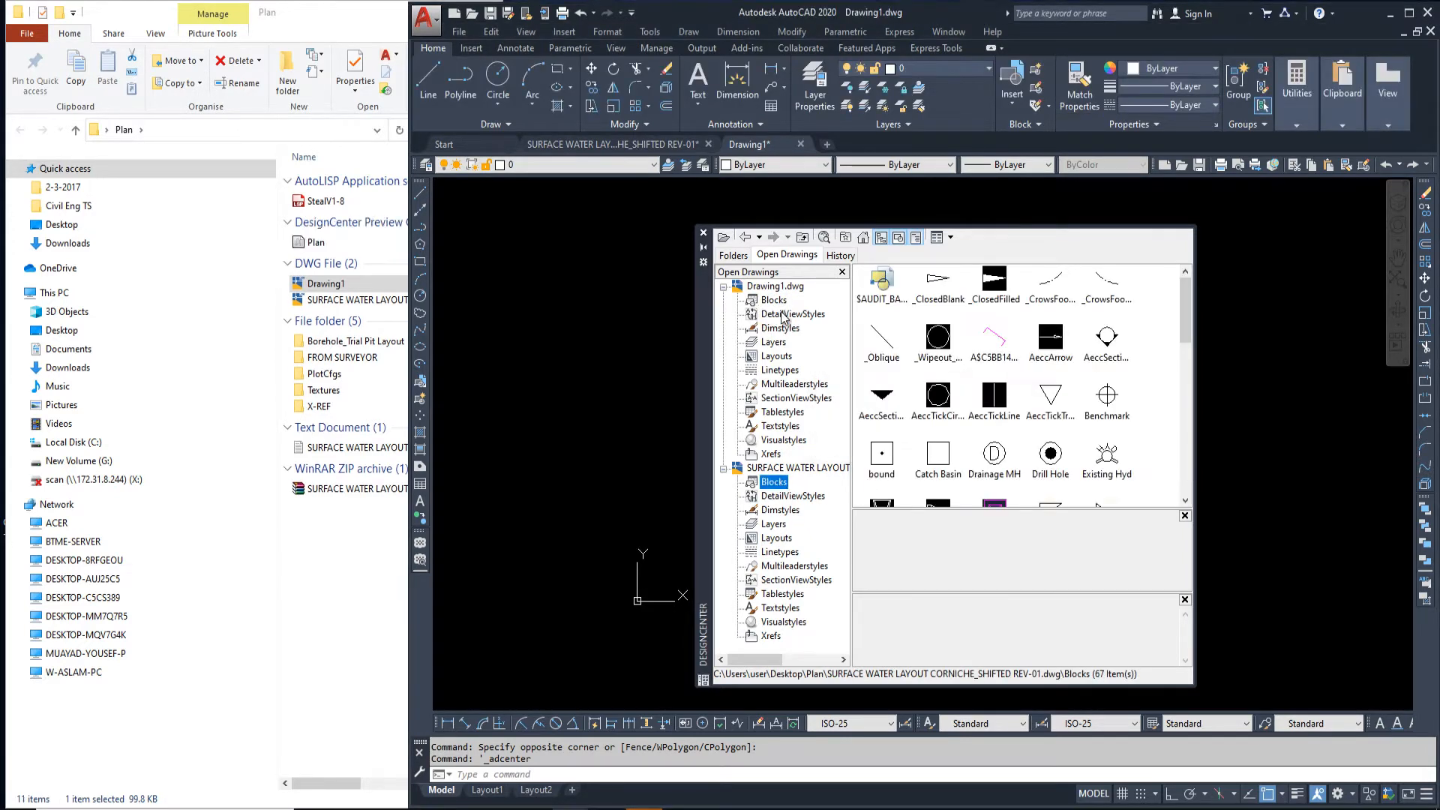
Compare the detail view styles of both open drawings, then examine Drawing1's dimension styles and the surface water layout's layers
{"action": "left_click", "coordinate": [780, 313]}
{"action": "left_click", "coordinate": [783, 495]}
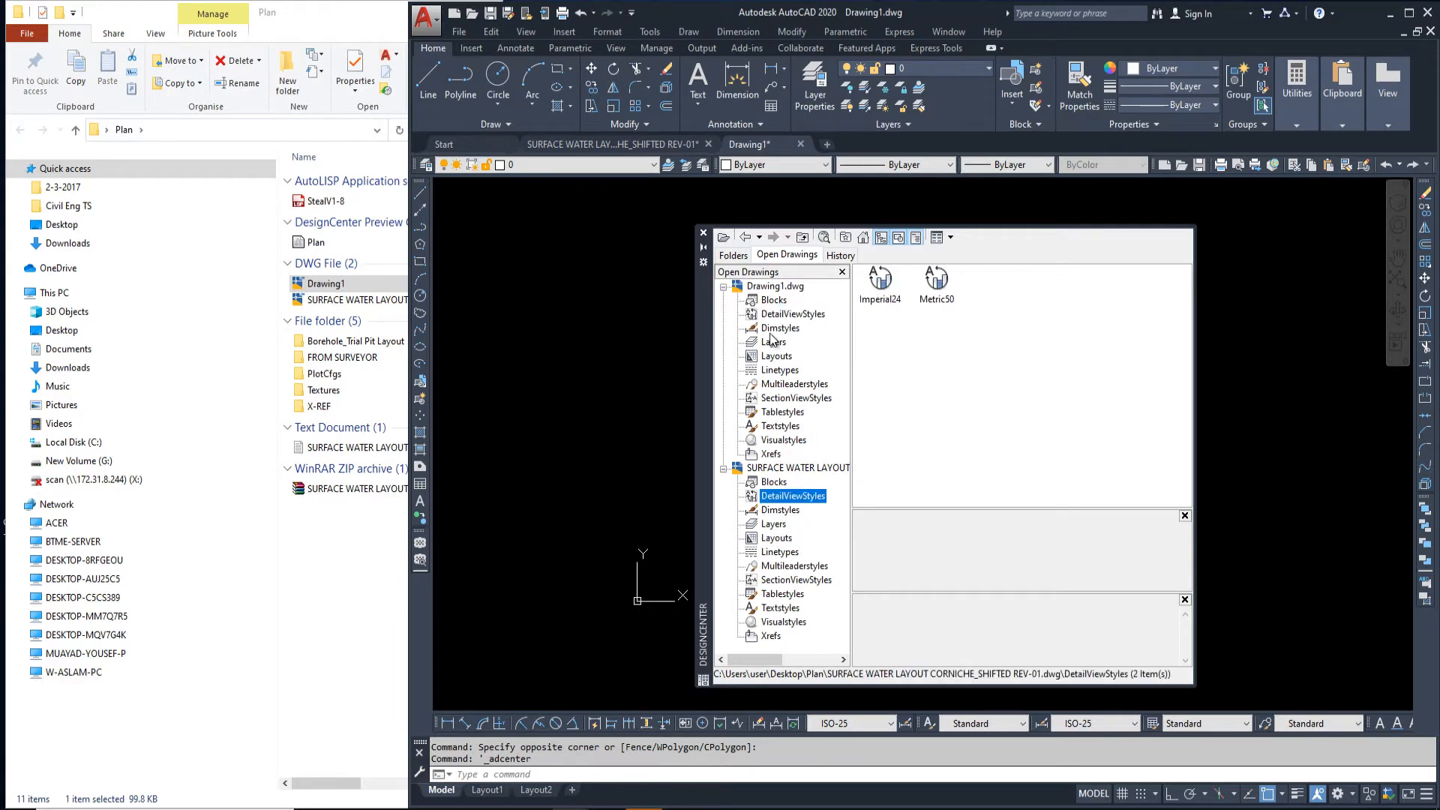
{"action": "left_click", "coordinate": [781, 330]}
{"action": "left_click", "coordinate": [777, 523]}
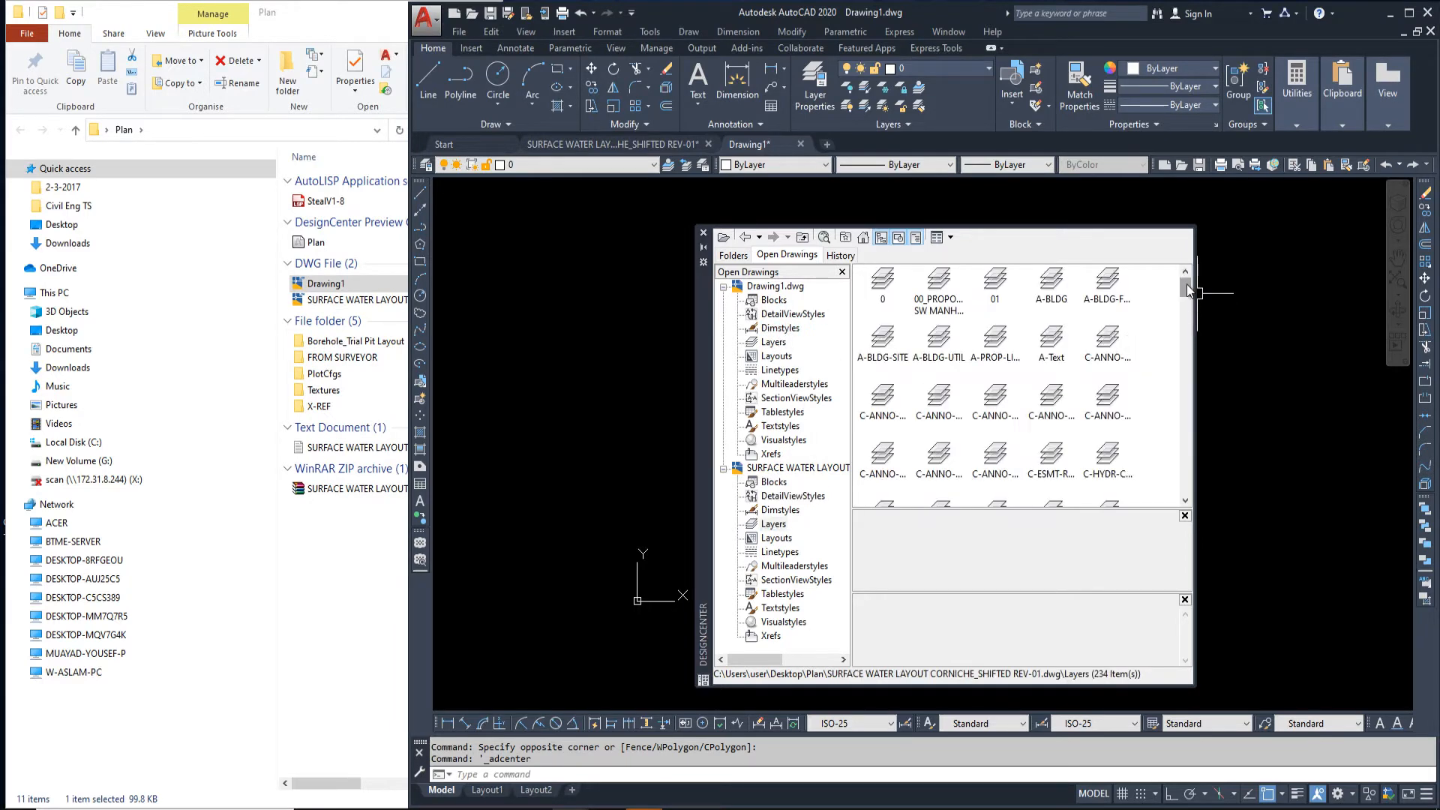
{"action": "left_click_drag", "start_coordinate": [1186, 290], "coordinate": [1185, 366]}
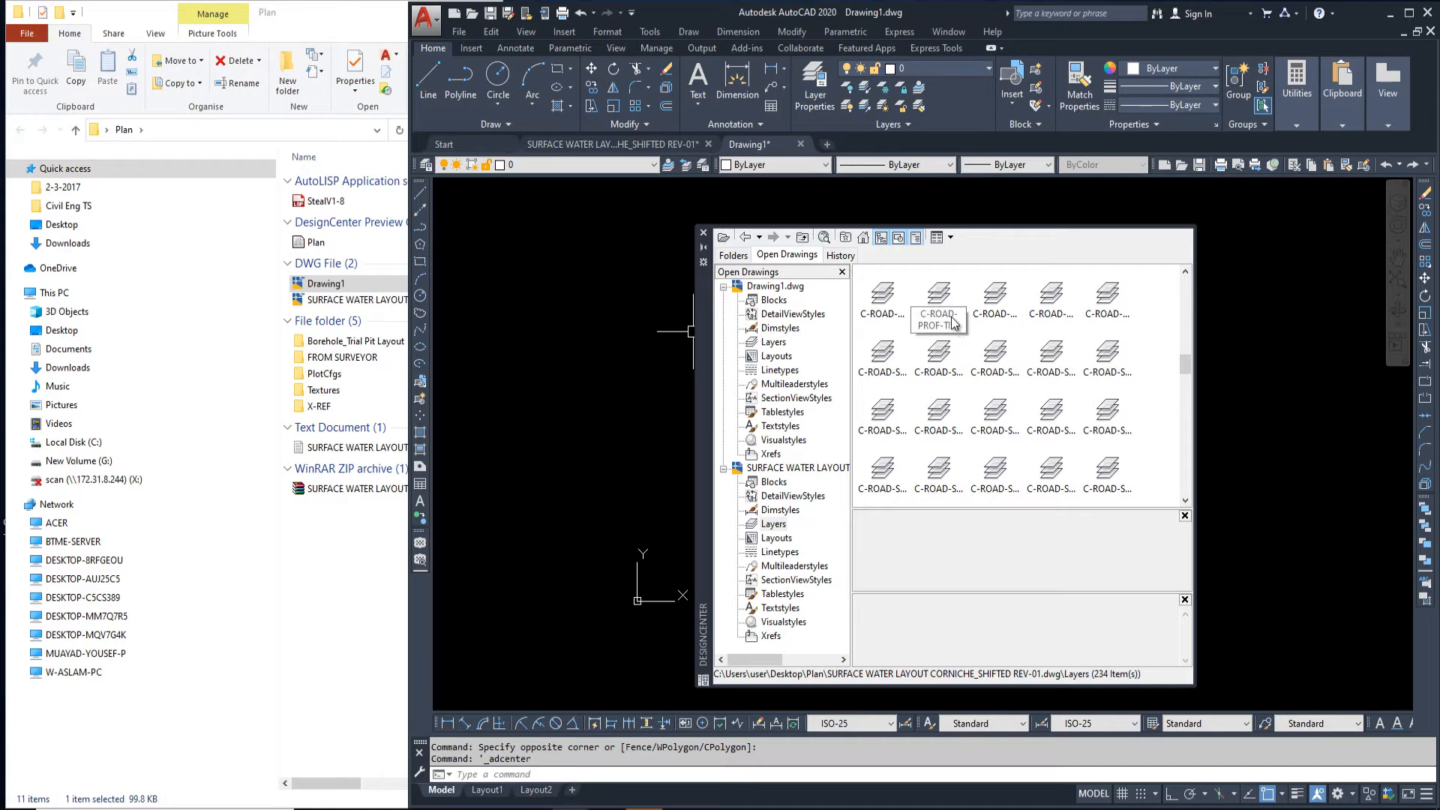
{"action": "left_click", "coordinate": [814, 468]}
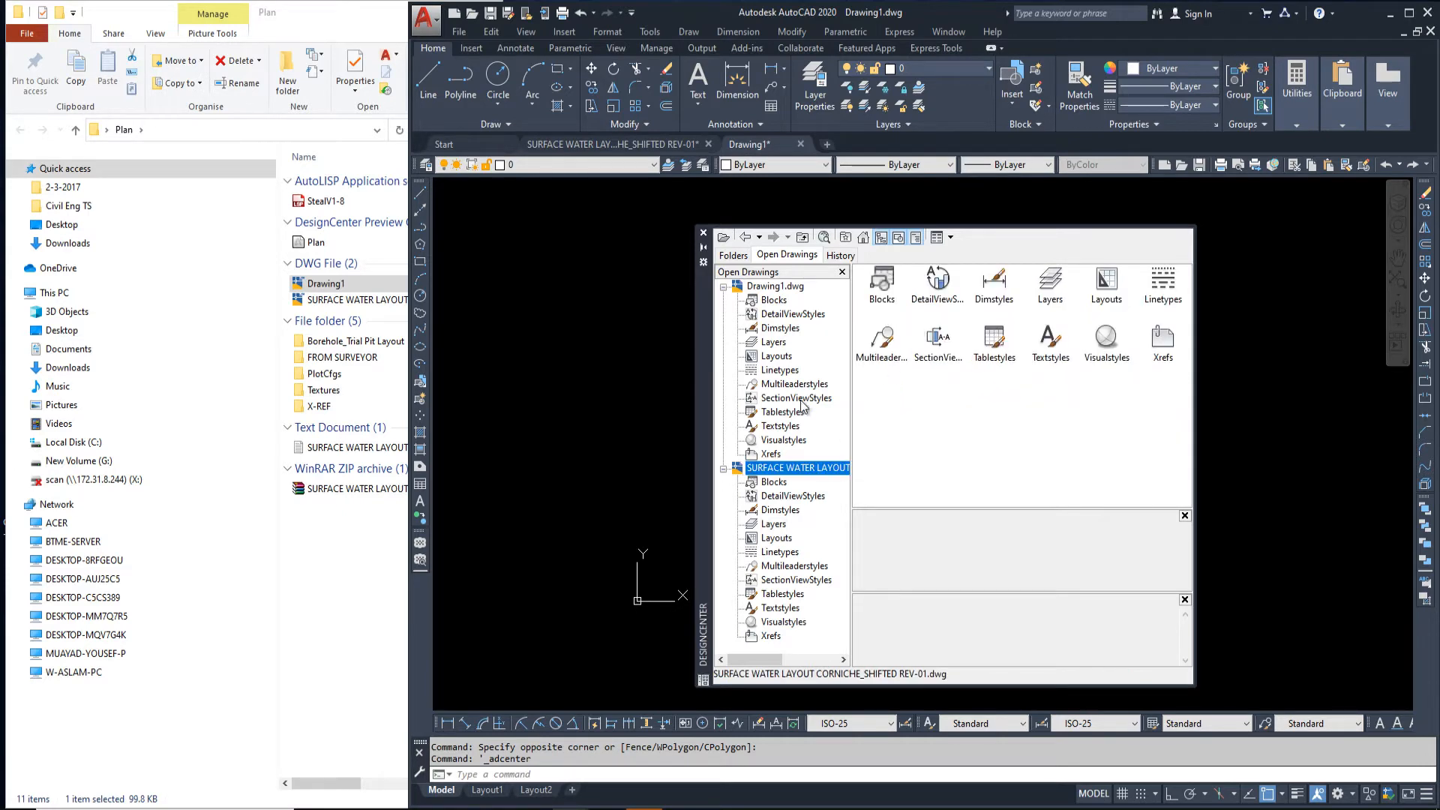
Copy layer 01 from the SURFACE WATER LAYOUT drawing into Drawing1 and check it in Drawing1's layer list
{"action": "left_click", "coordinate": [773, 524]}
{"action": "left_click", "coordinate": [994, 285]}
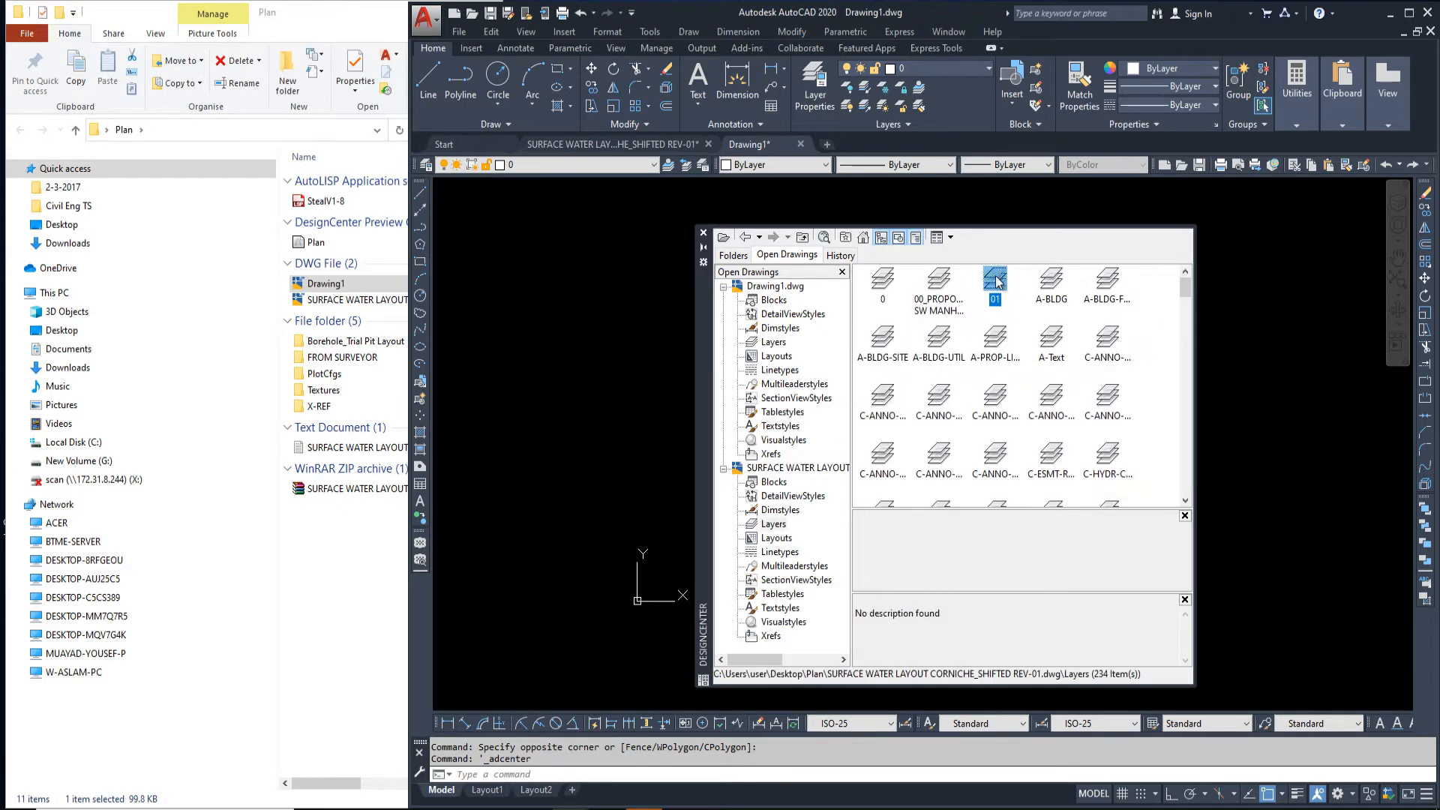
{"action": "left_click_drag", "start_coordinate": [998, 283], "coordinate": [654, 309]}
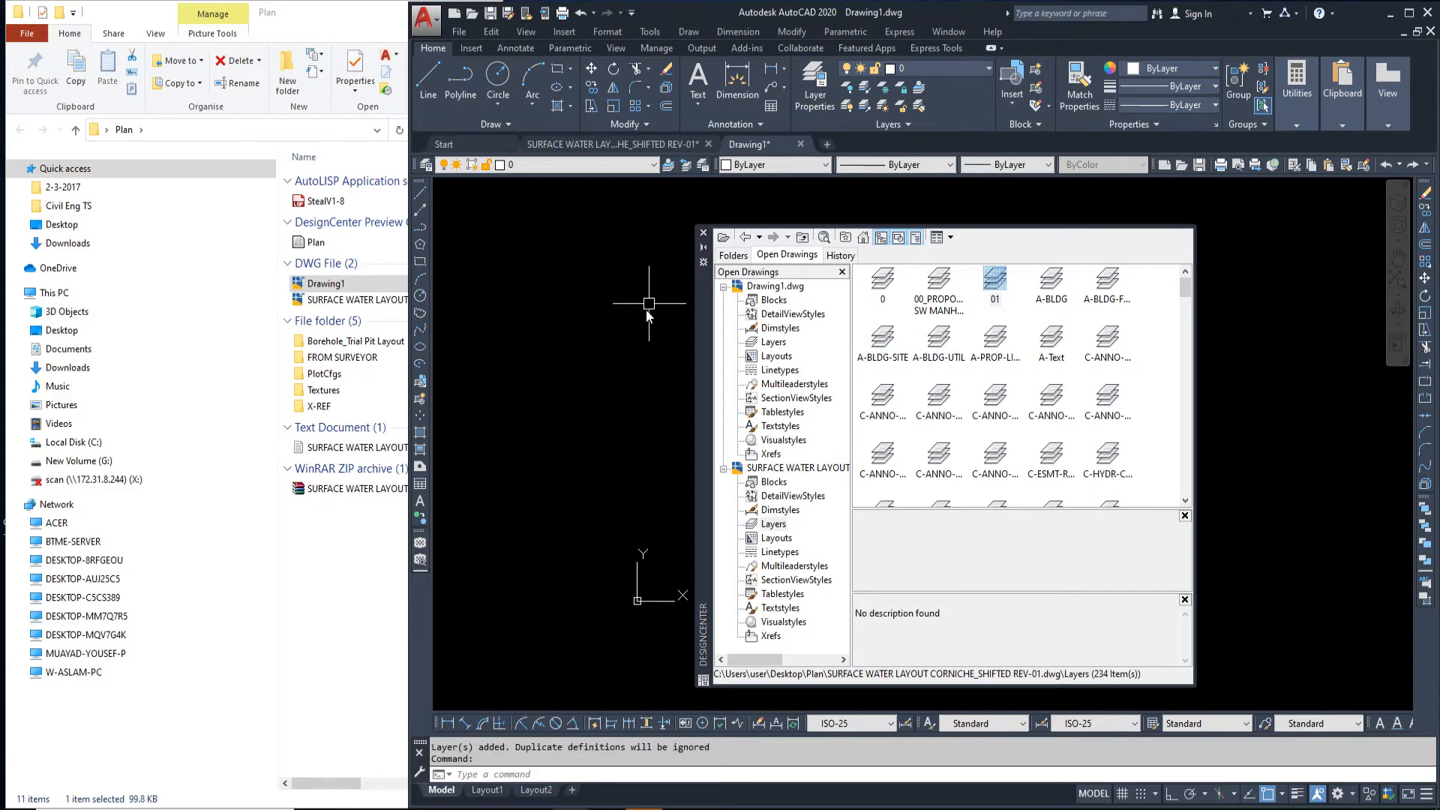
{"action": "left_click", "coordinate": [556, 411]}
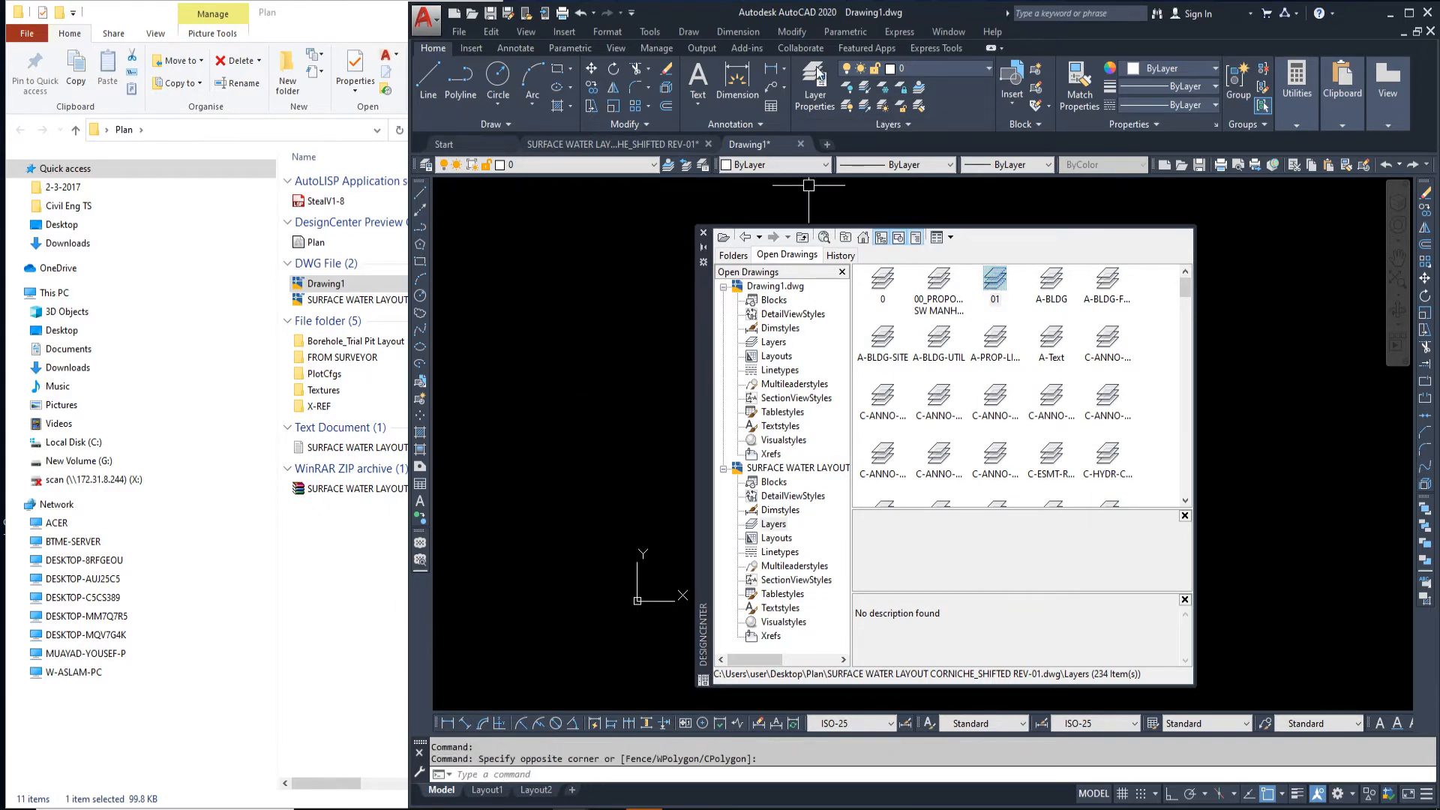
{"action": "left_click", "coordinate": [900, 67]}
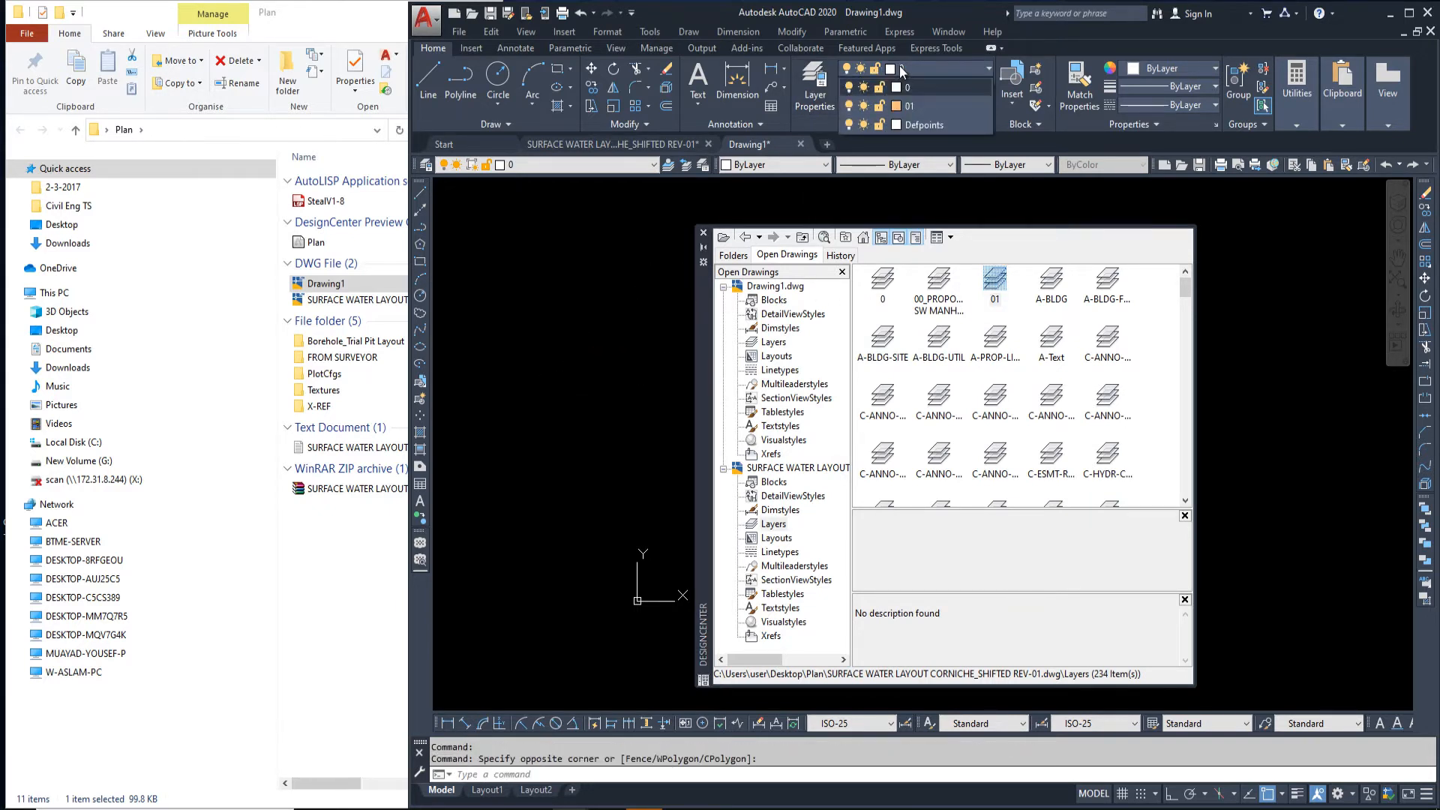
{"action": "left_click", "coordinate": [917, 102]}
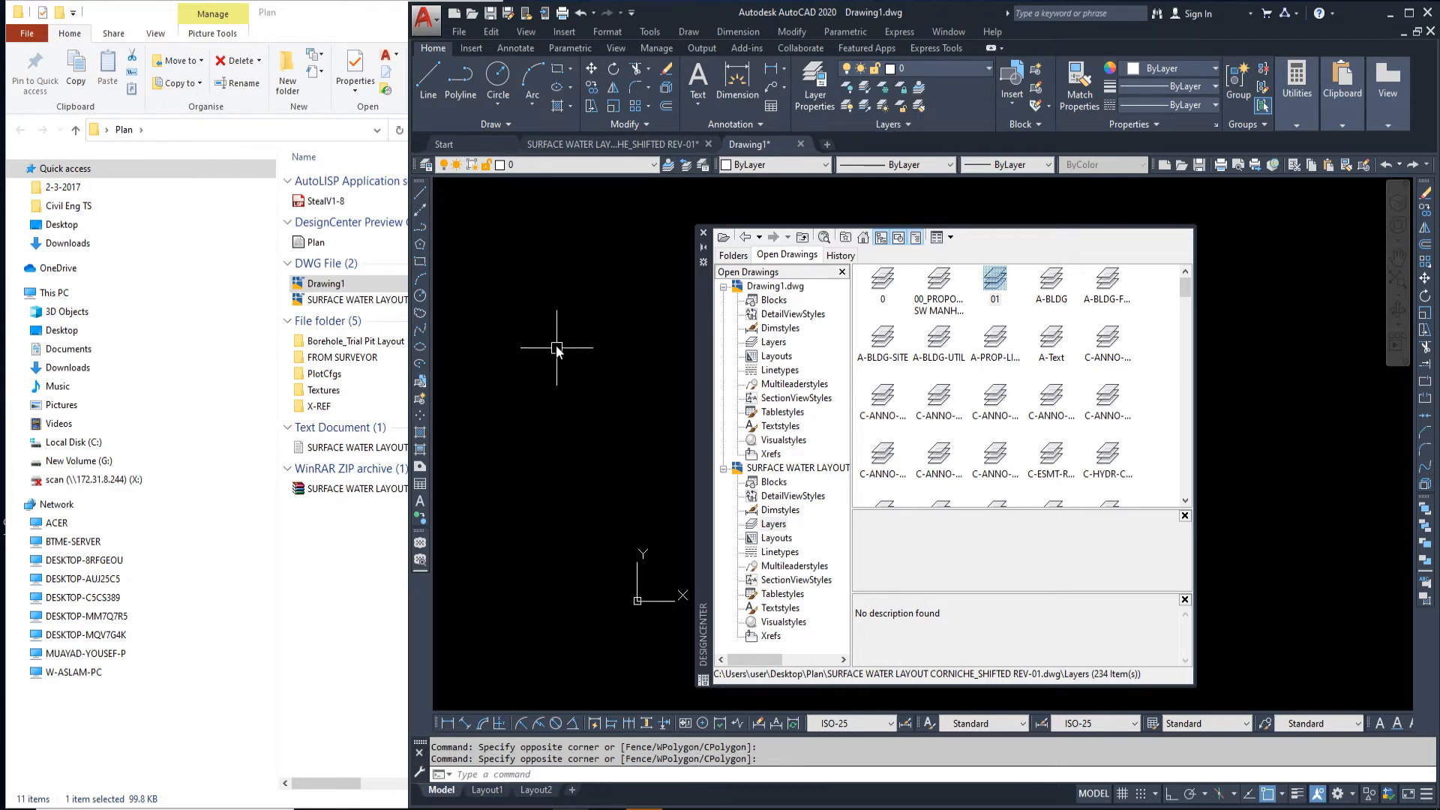
Purge all unused items from Drawing1 and check its layer list
{"action": "type", "text": "pu"}
{"action": "key", "text": "Return"}
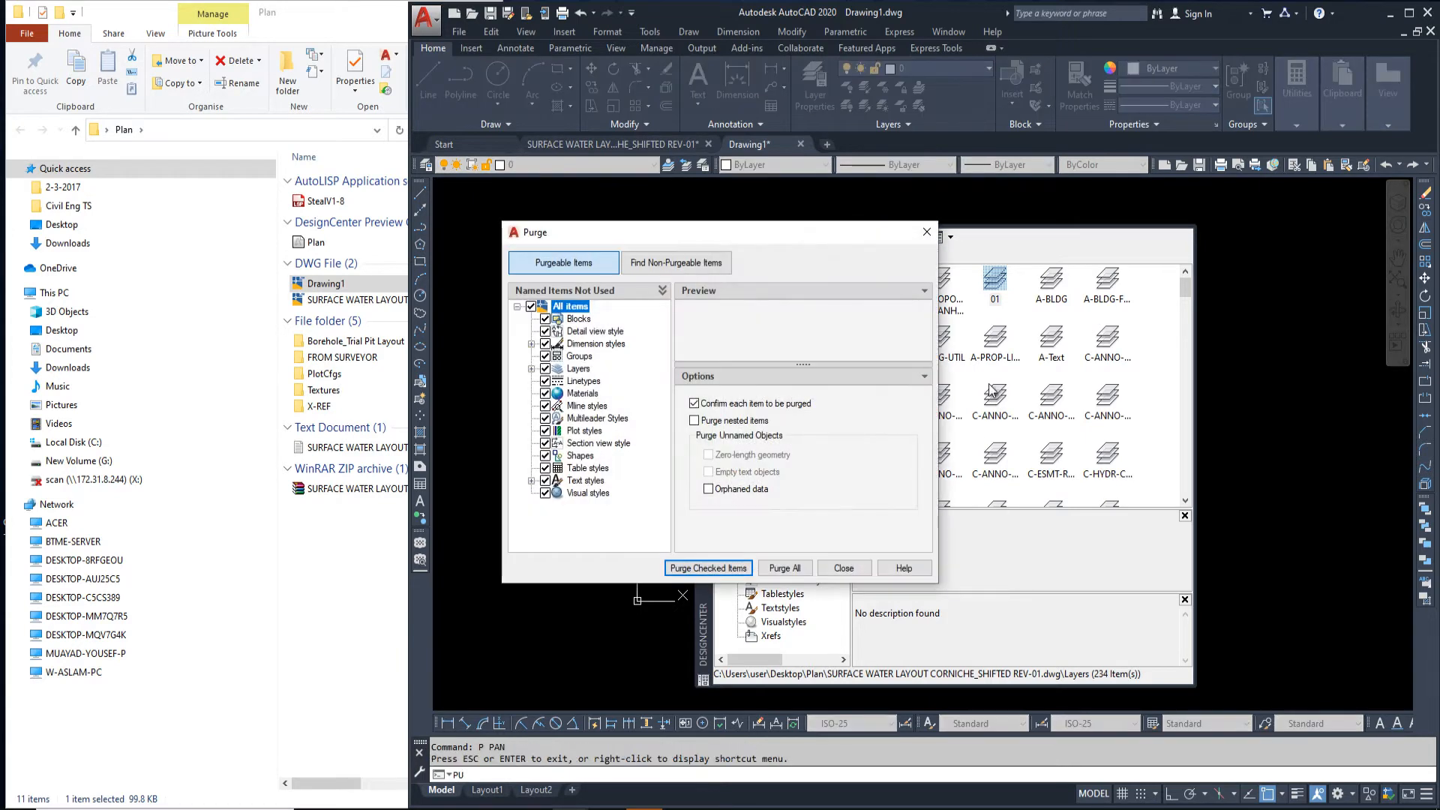
{"action": "left_click", "coordinate": [788, 568]}
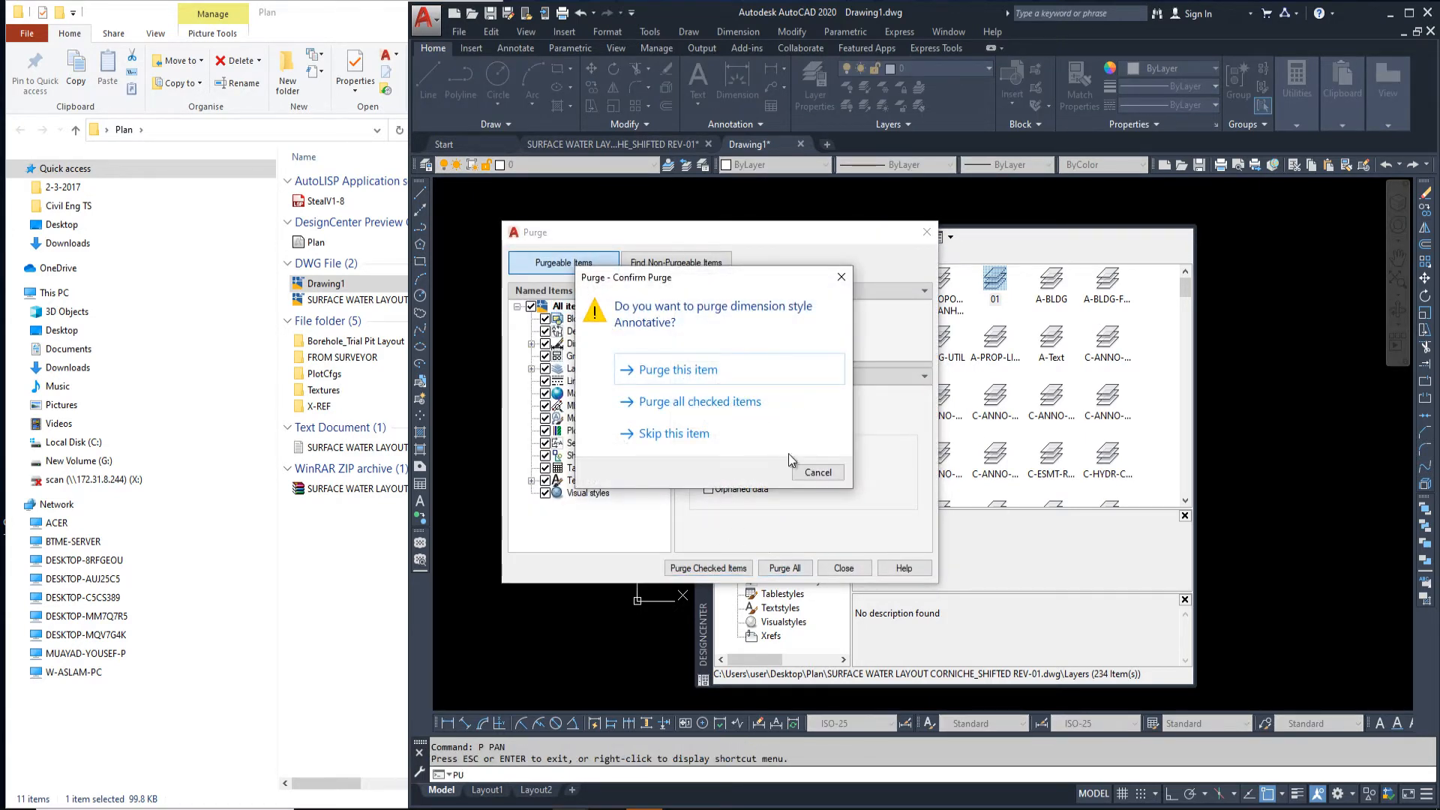
{"action": "left_click", "coordinate": [788, 450]}
{"action": "left_click", "coordinate": [844, 568]}
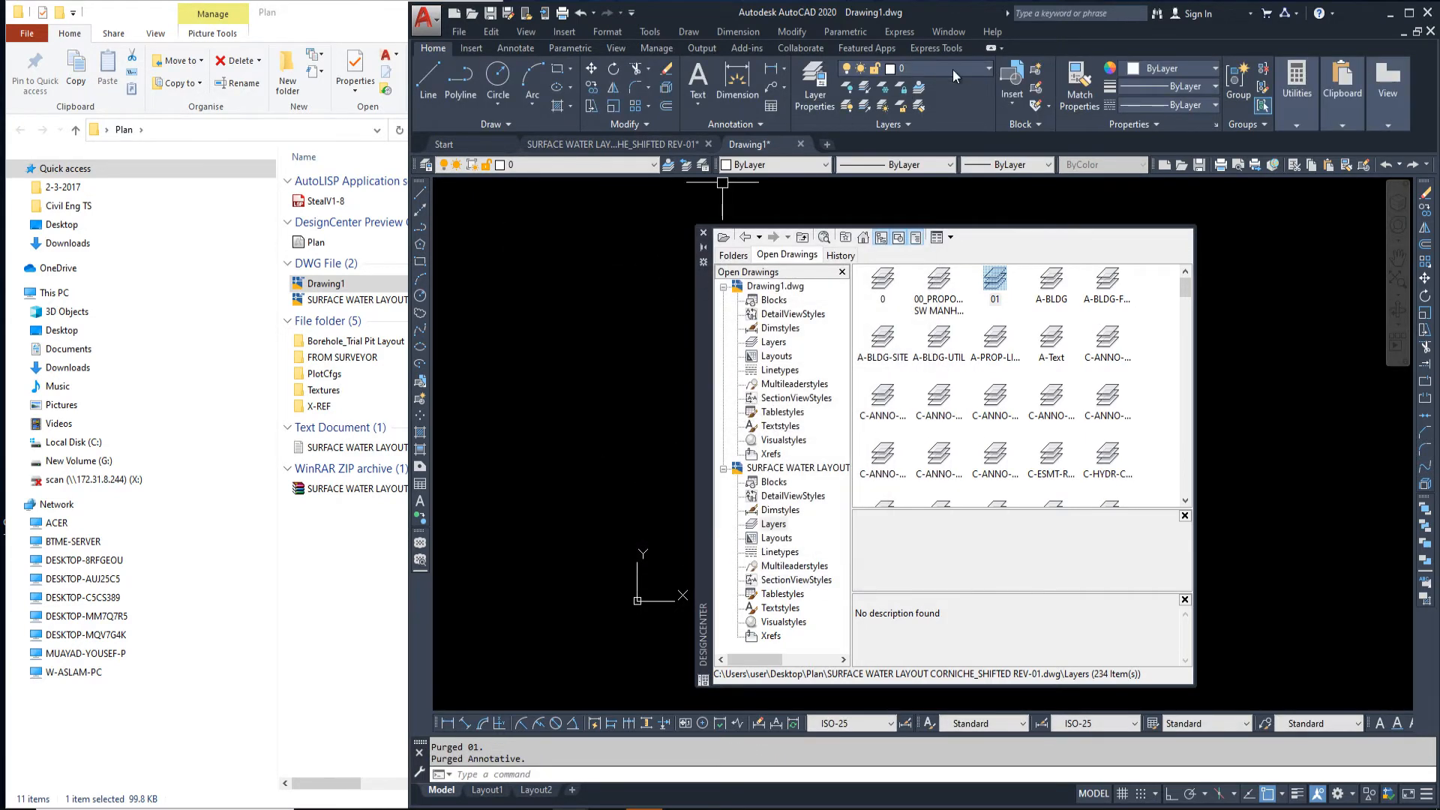
{"action": "left_click", "coordinate": [953, 69]}
{"action": "left_click", "coordinate": [616, 279]}
{"action": "left_click", "coordinate": [590, 311]}
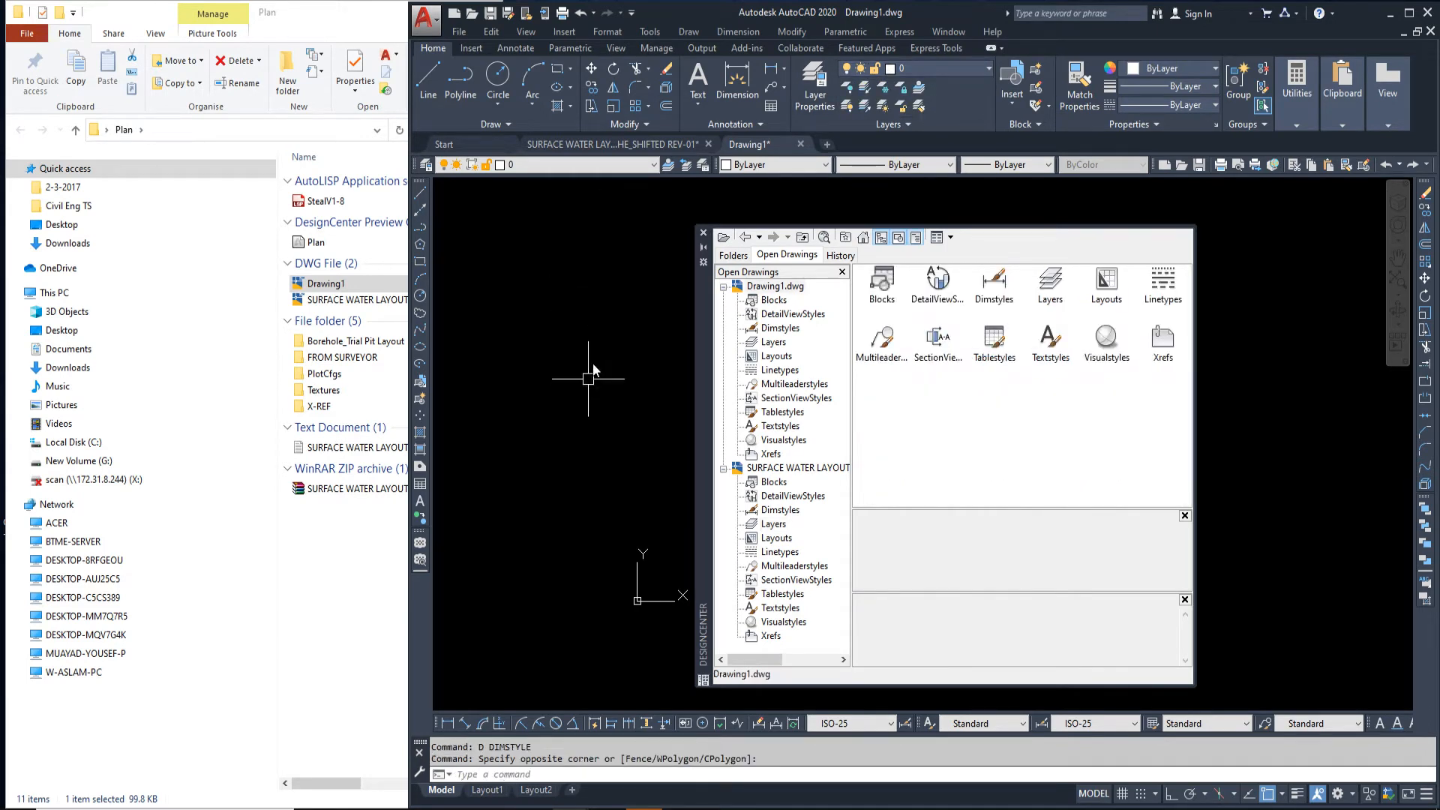
Compare the dimension styles of Drawing1 and the SURFACE WATER LAYOUT drawing in the Dimension Style Manager
{"action": "type", "text": "d"}
{"action": "key", "text": "Return"}
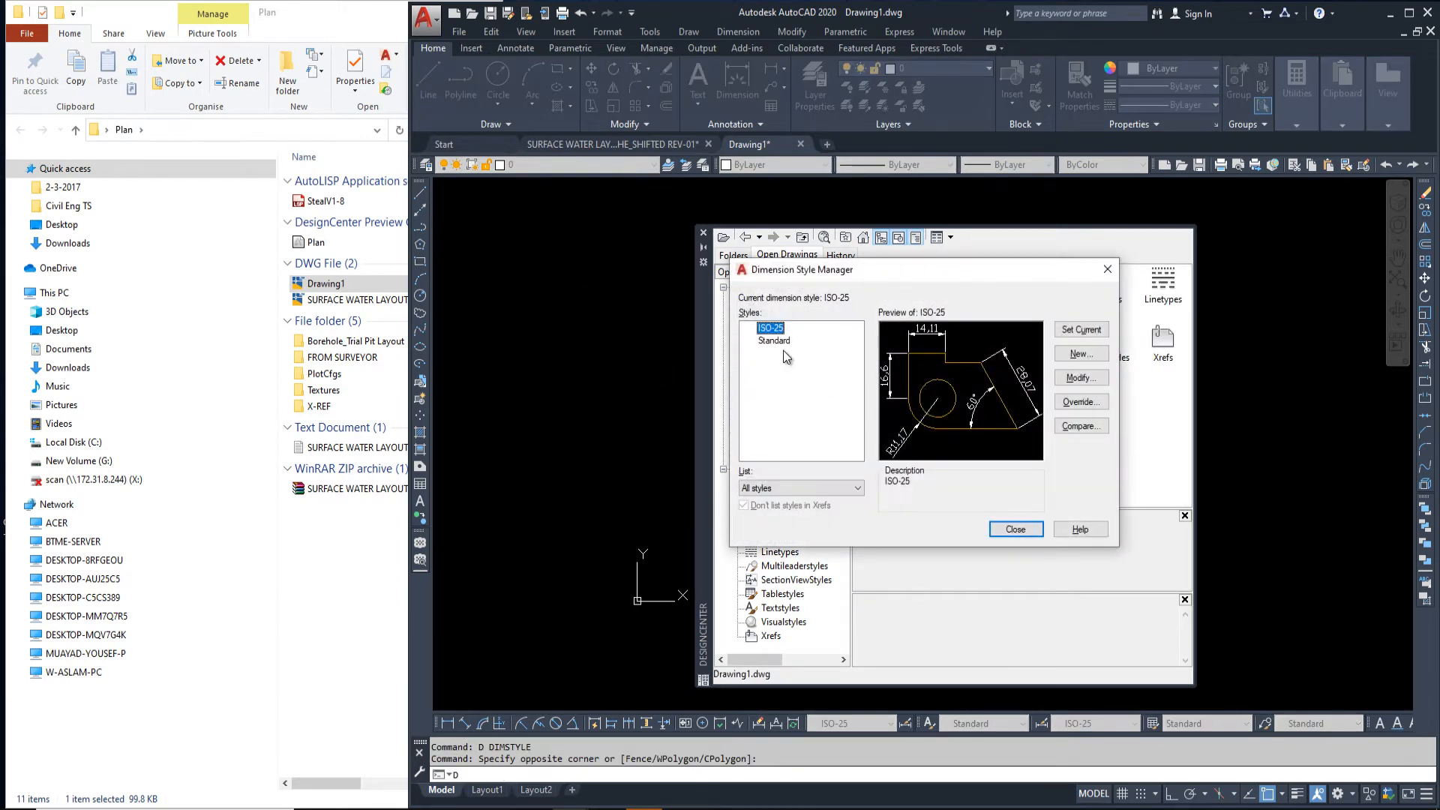
{"action": "key", "text": "Escape"}
{"action": "left_click", "coordinate": [609, 144]}
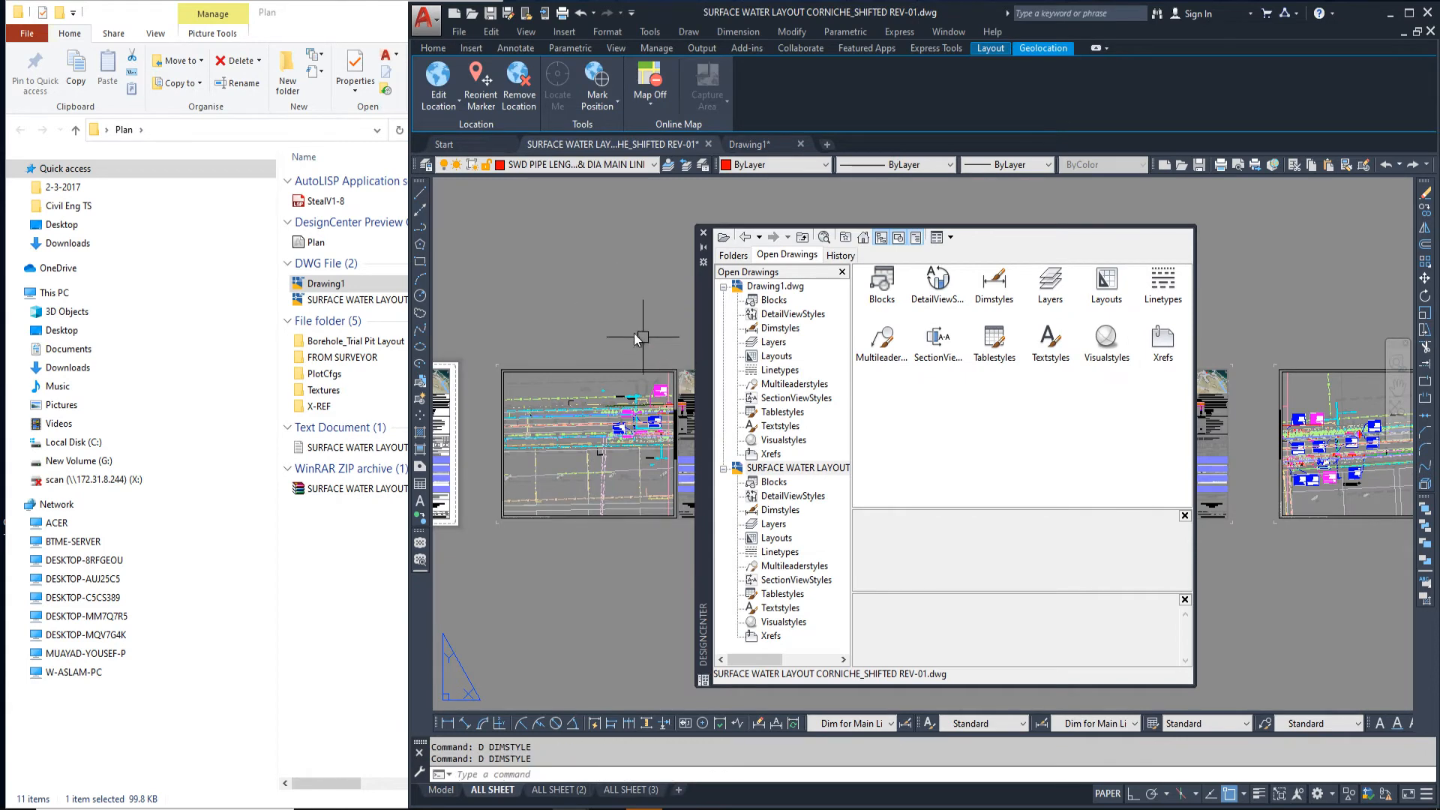
{"action": "type", "text": "d"}
{"action": "key", "text": "Return"}
{"action": "key", "text": "Escape"}
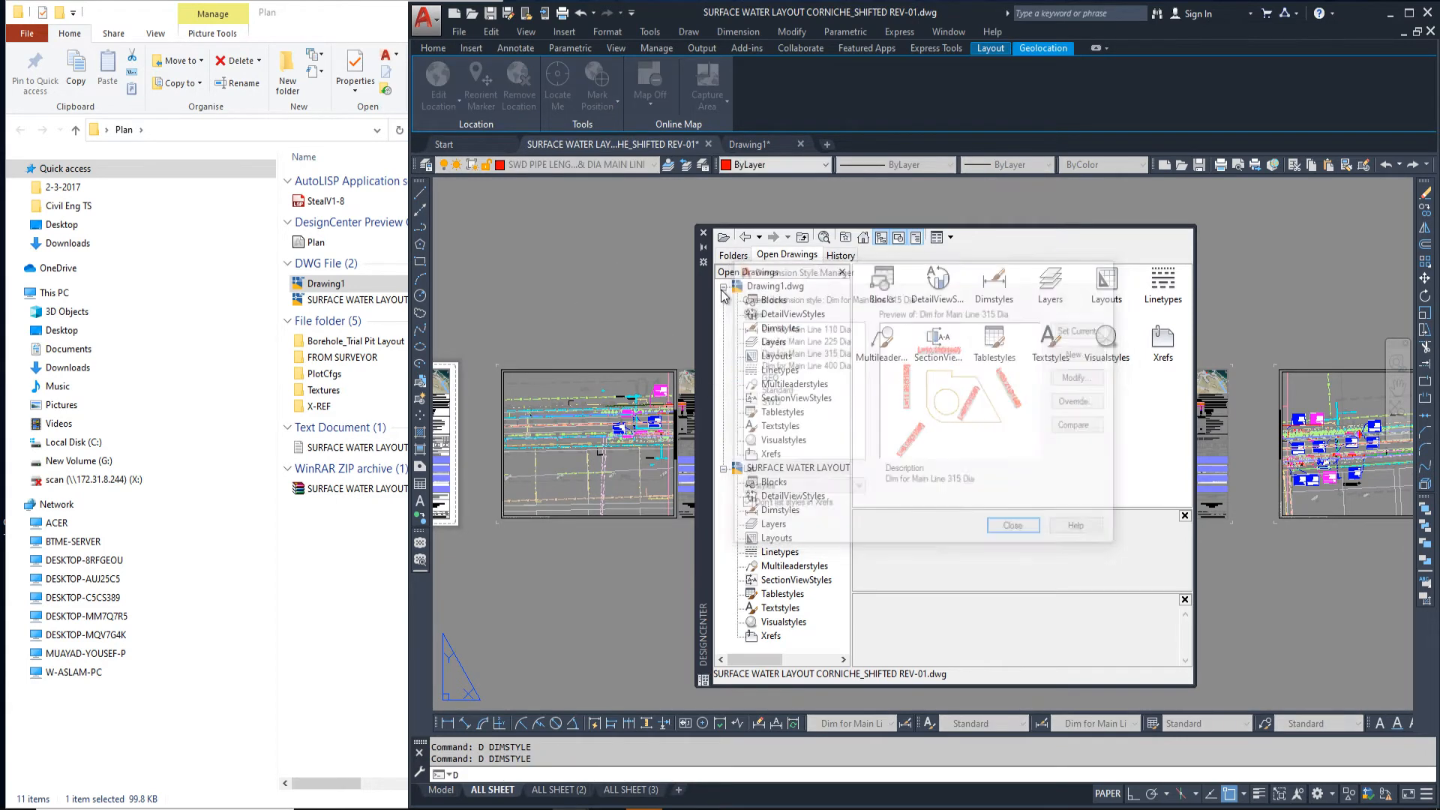
Return to Drawing1 and list the SURFACE WATER LAYOUT drawing's layers and dimension styles in DesignCenter
{"action": "left_click", "coordinate": [749, 144]}
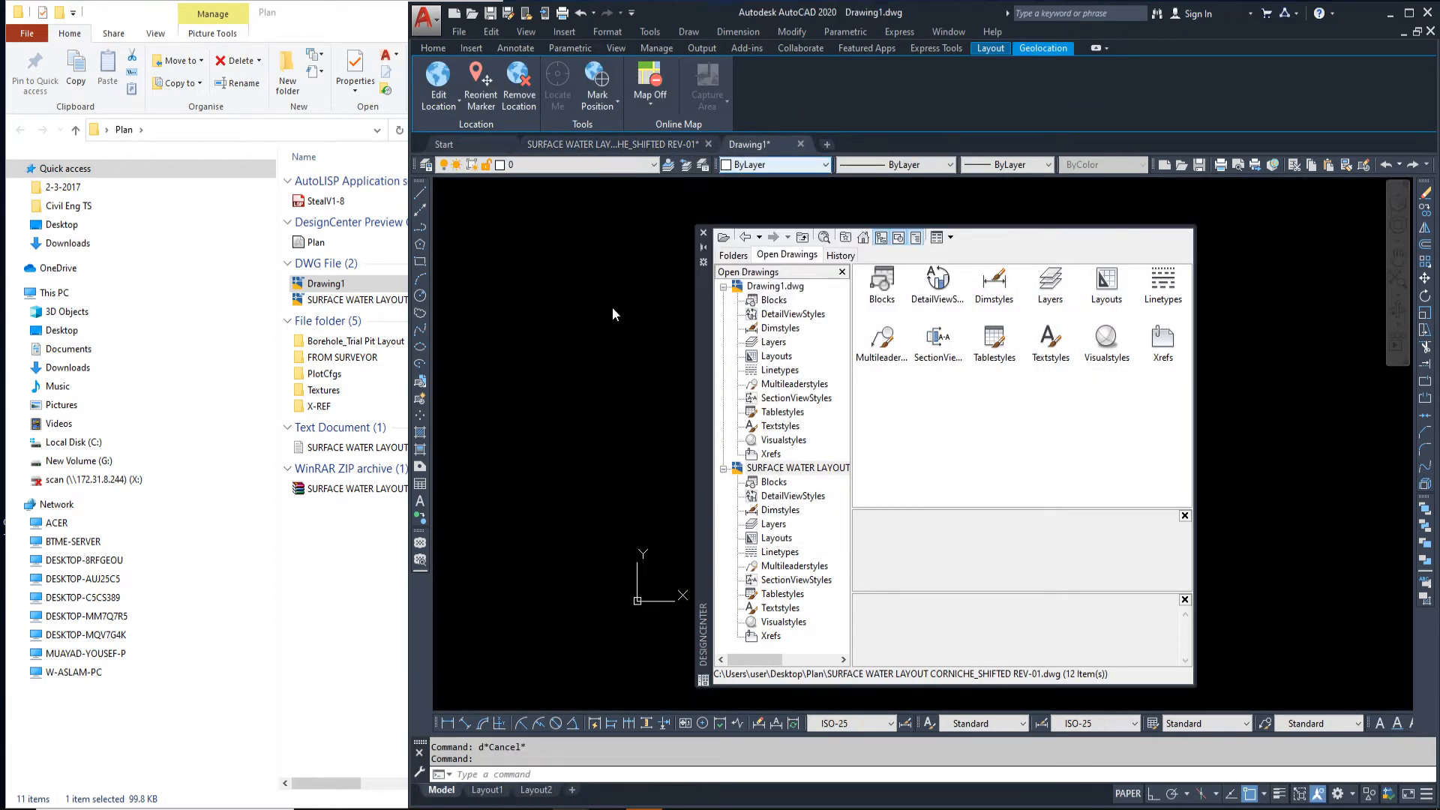
{"action": "left_click", "coordinate": [765, 511]}
{"action": "left_click", "coordinate": [779, 525]}
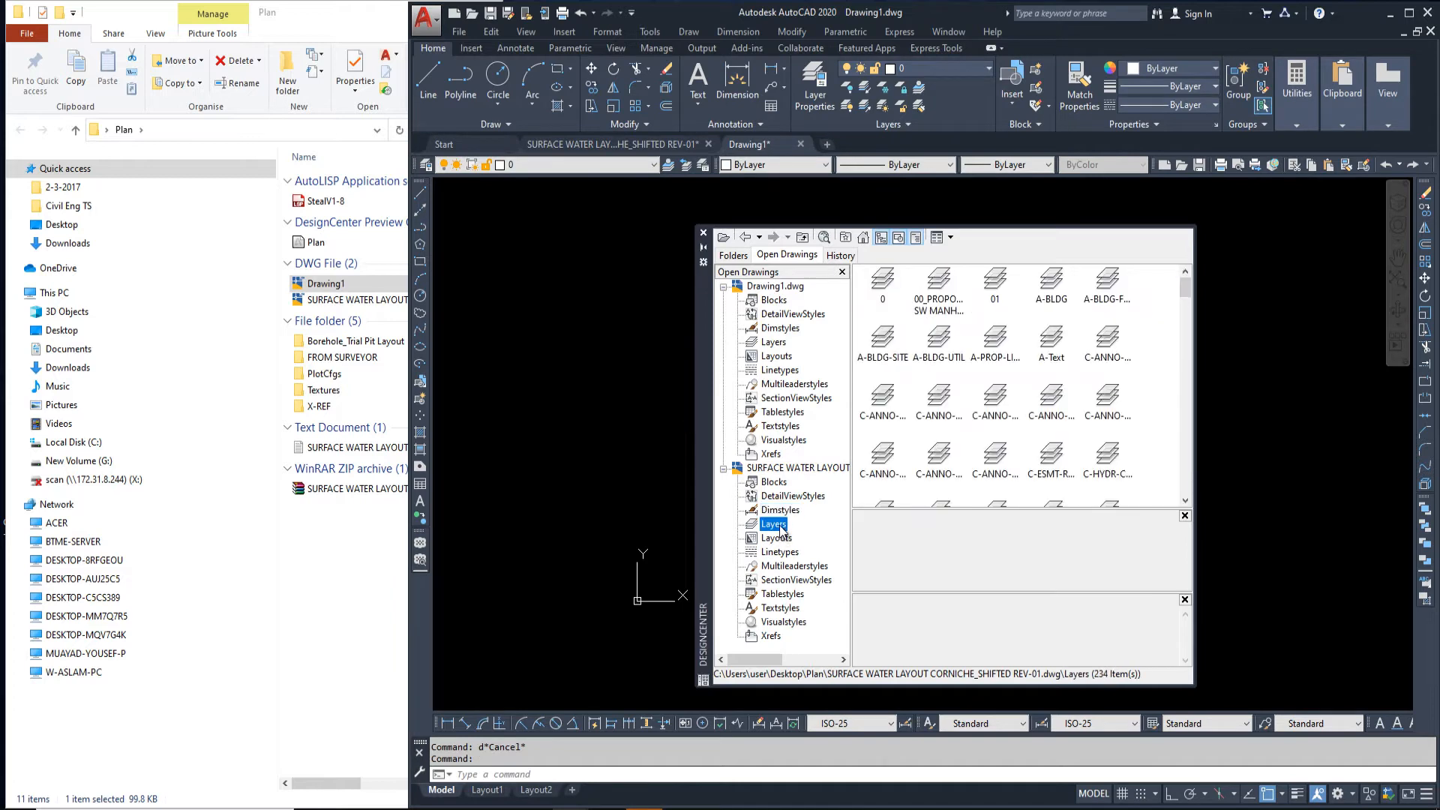
{"action": "left_click", "coordinate": [780, 511]}
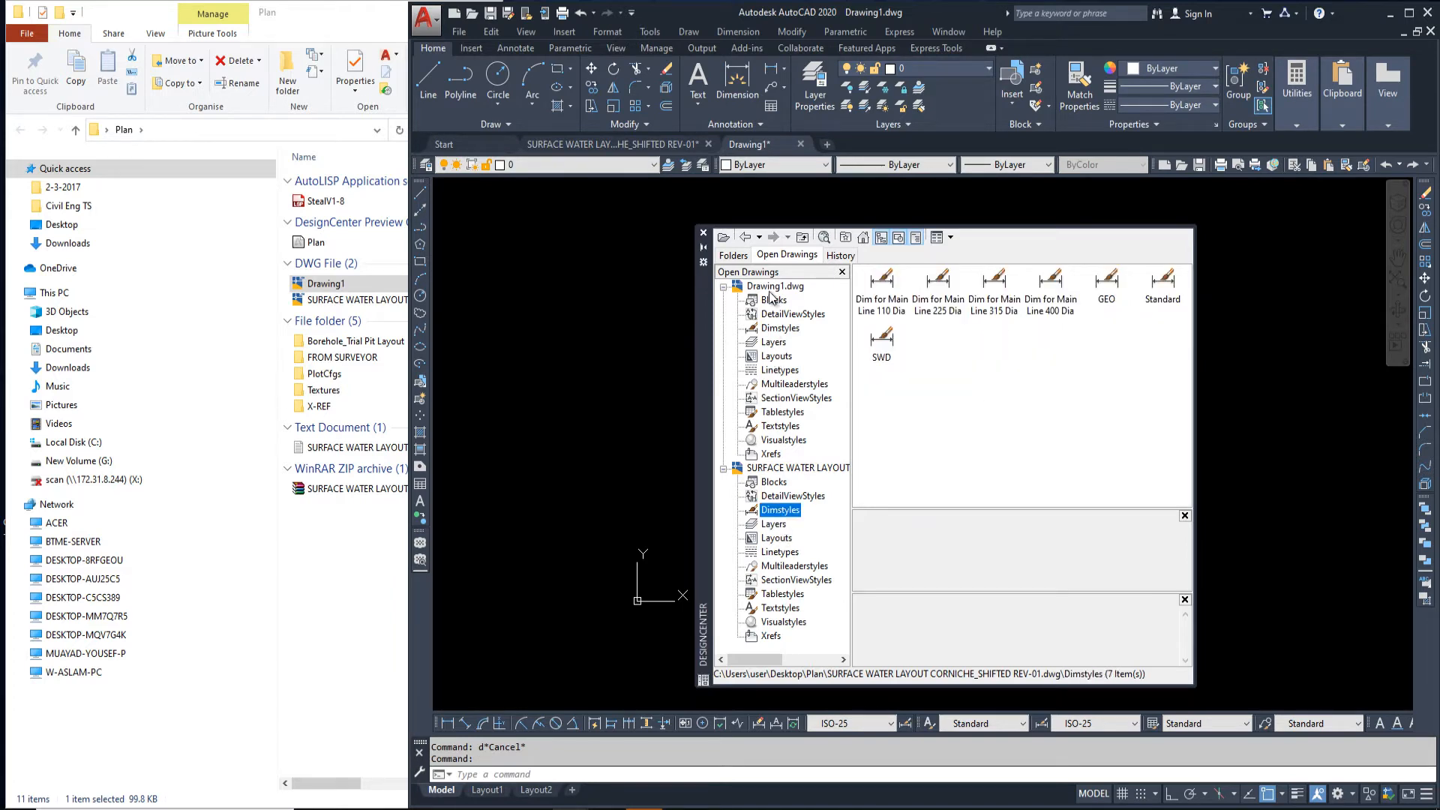
Copy the sheet frame from the surface water drawing's ALL SHEET layout and paste it into Drawing1's model space
{"action": "left_click", "coordinate": [603, 144]}
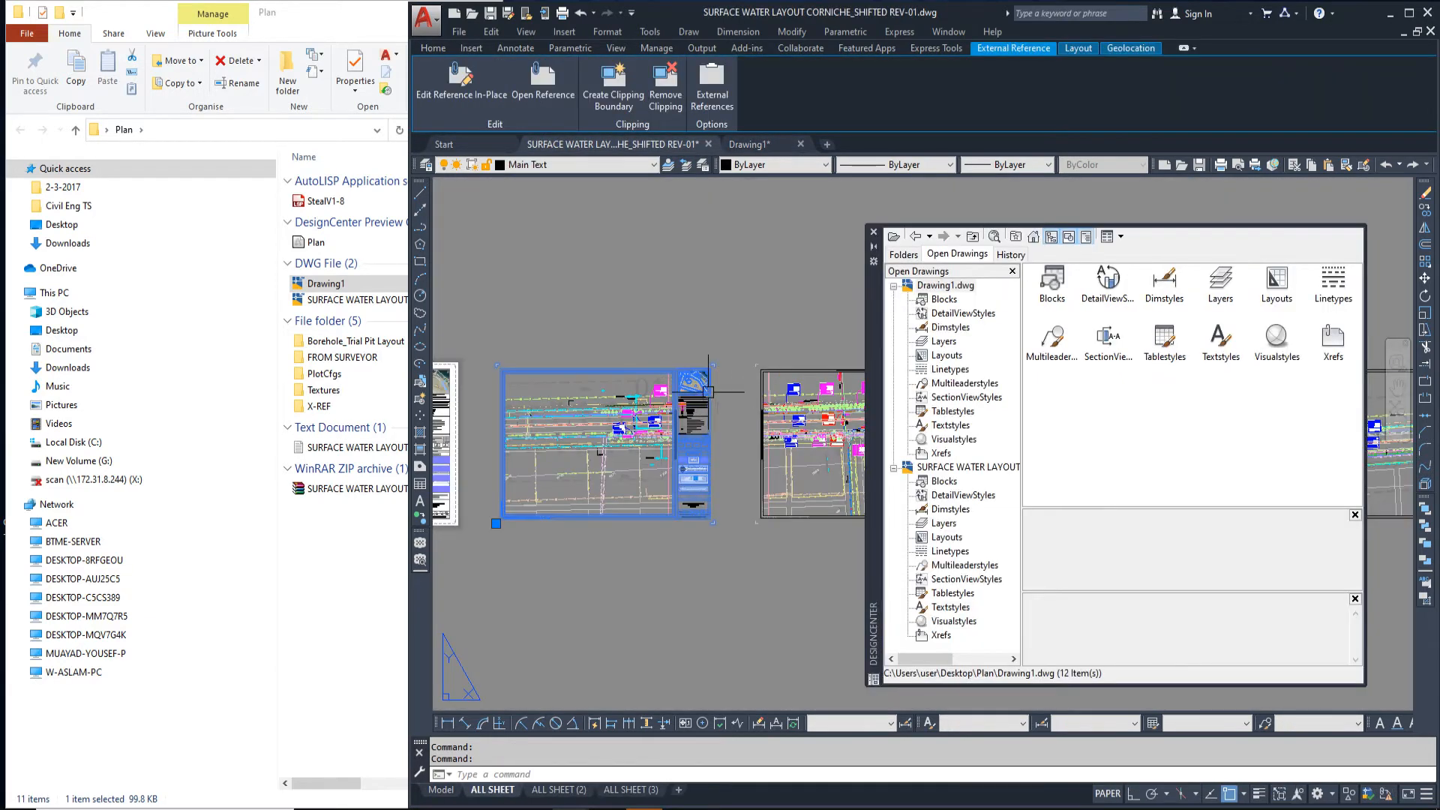
{"action": "left_click", "coordinate": [750, 144]}
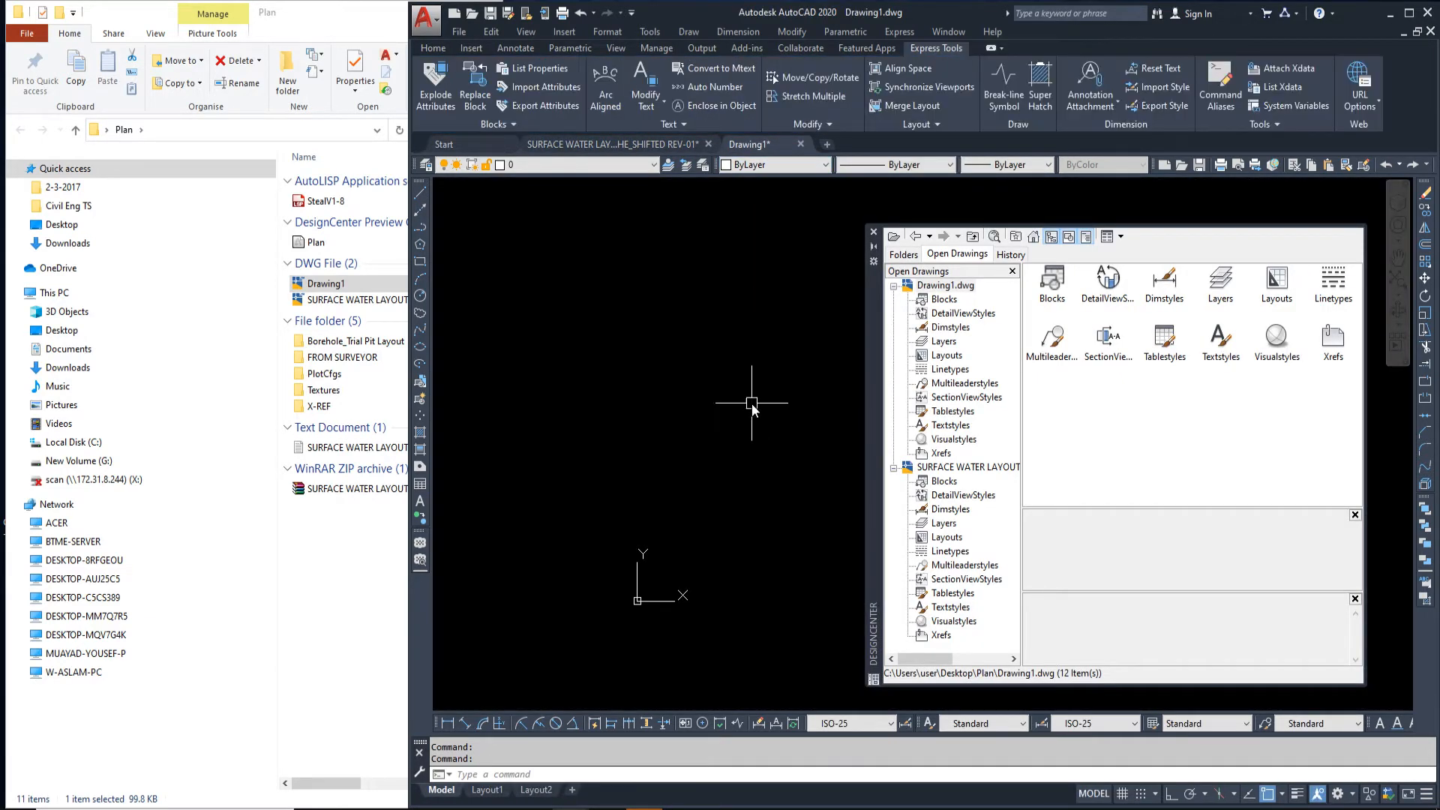
{"action": "key", "text": "ctrl+v"}
{"action": "left_click", "coordinate": [660, 453]}
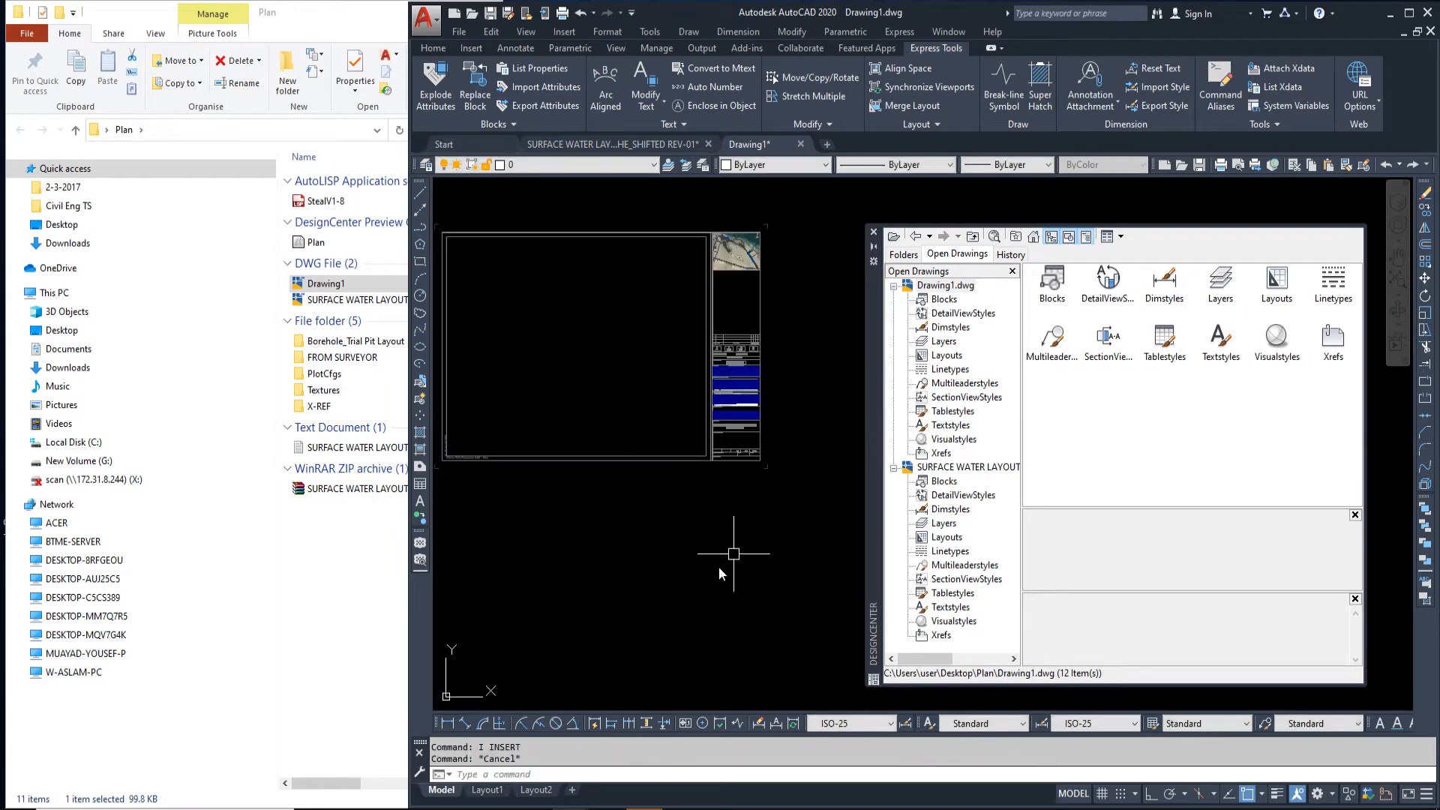
{"action": "left_click", "coordinate": [718, 565]}
{"action": "left_click", "coordinate": [653, 624]}
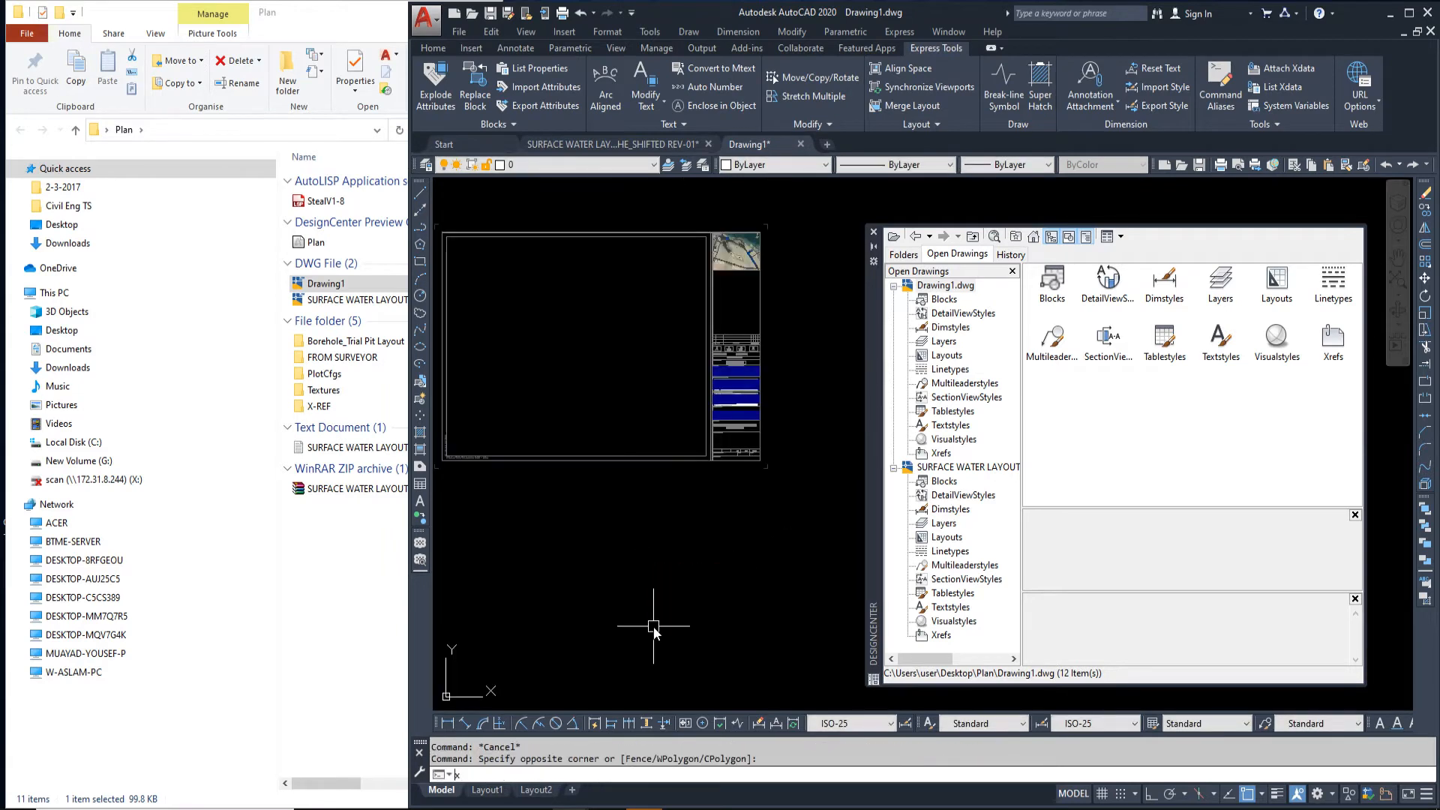
Inspect Drawing1's external references for the pasted frame xr_frame_mirfa_1_CGC, then view the frame in model space
{"action": "type", "text": "xr"}
{"action": "key", "text": "Return"}
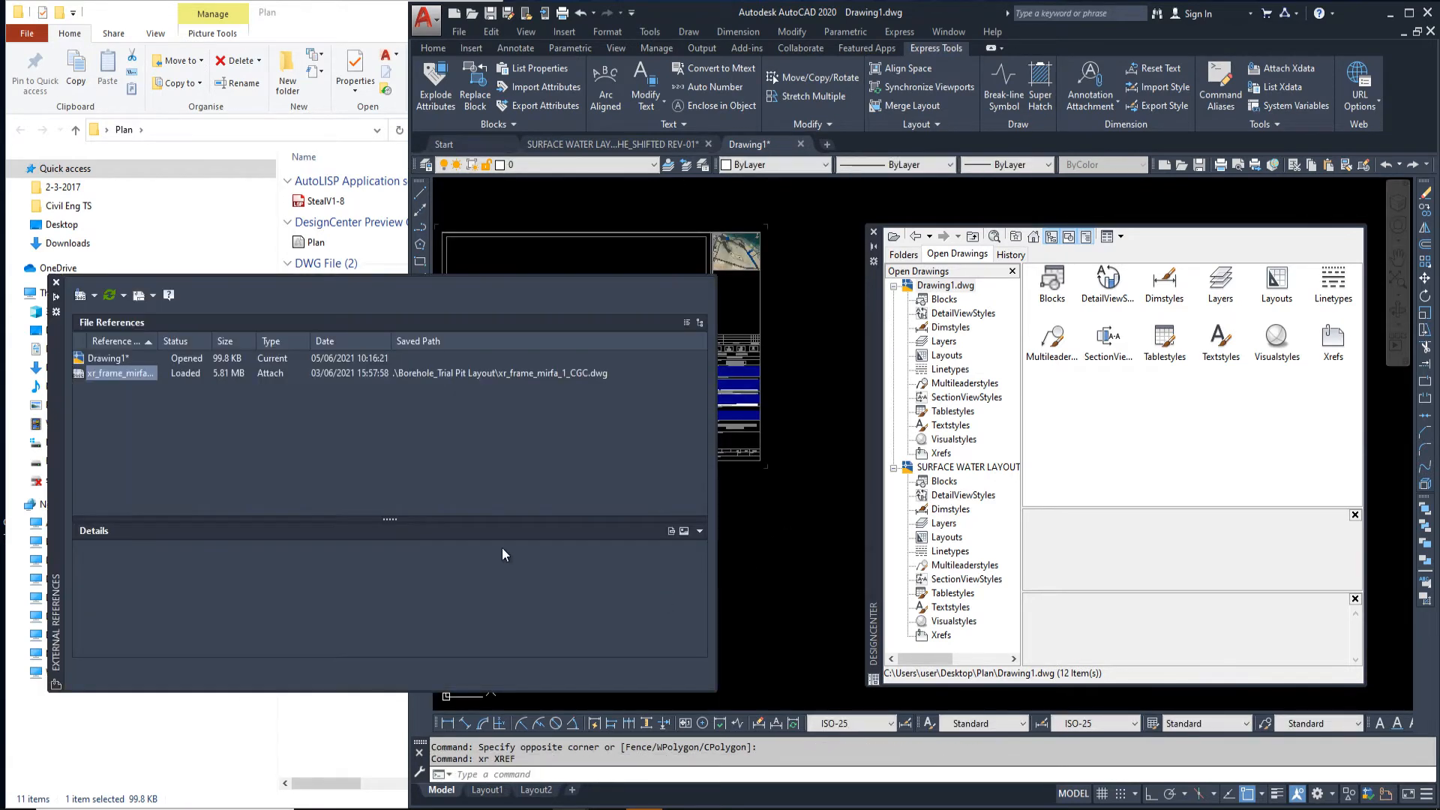
{"action": "left_click", "coordinate": [120, 375]}
{"action": "left_click", "coordinate": [56, 283]}
{"action": "scroll", "coordinate": [722, 486], "scroll_direction": "down", "scroll_amount": 4}
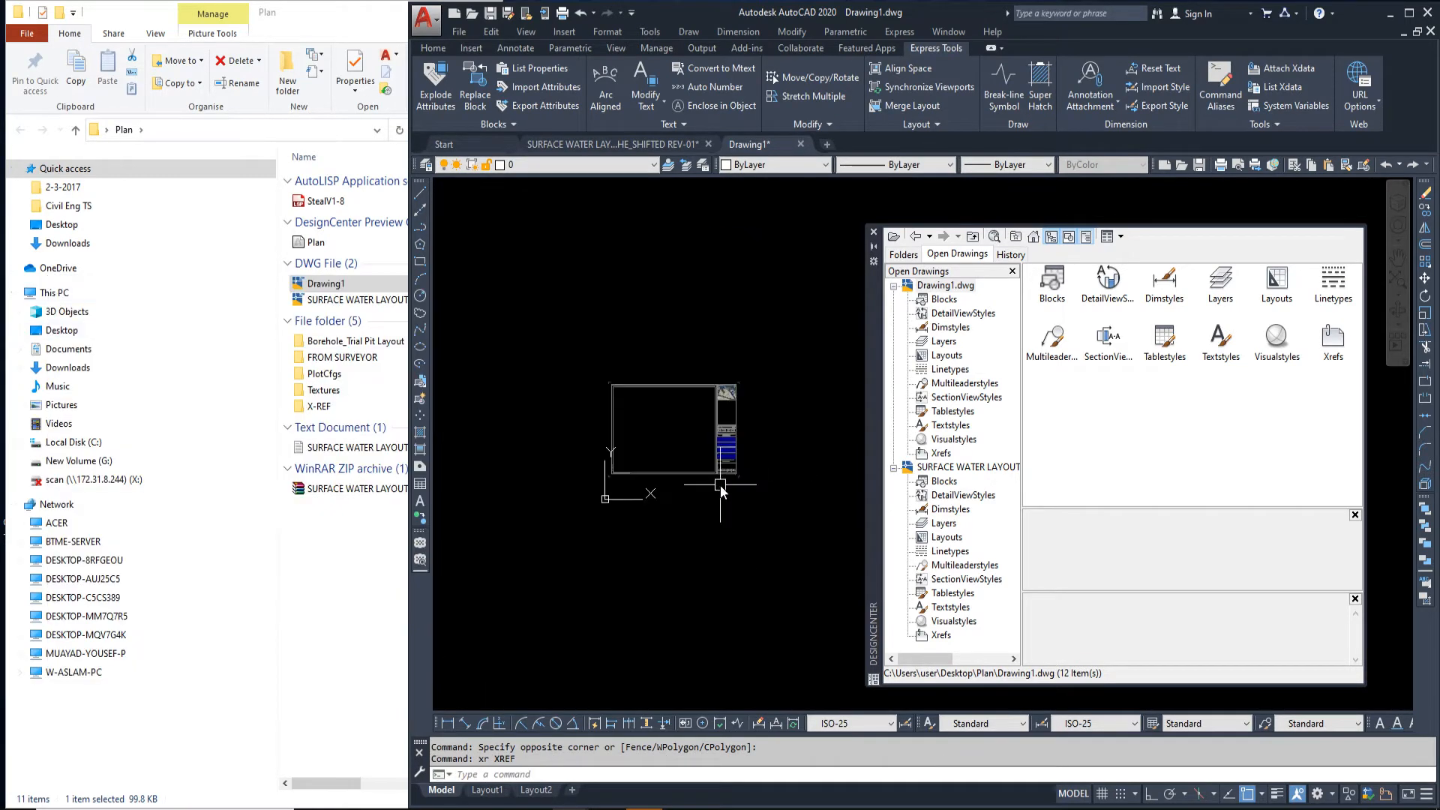
{"action": "middle_click_drag", "start_coordinate": [721, 485], "coordinate": [681, 465]}
{"action": "scroll", "coordinate": [681, 466], "scroll_direction": "up", "scroll_amount": 2}
{"action": "key", "text": "Escape"}
{"action": "key", "text": "Escape"}
{"action": "left_click", "coordinate": [836, 298]}
{"action": "key", "text": "Escape"}
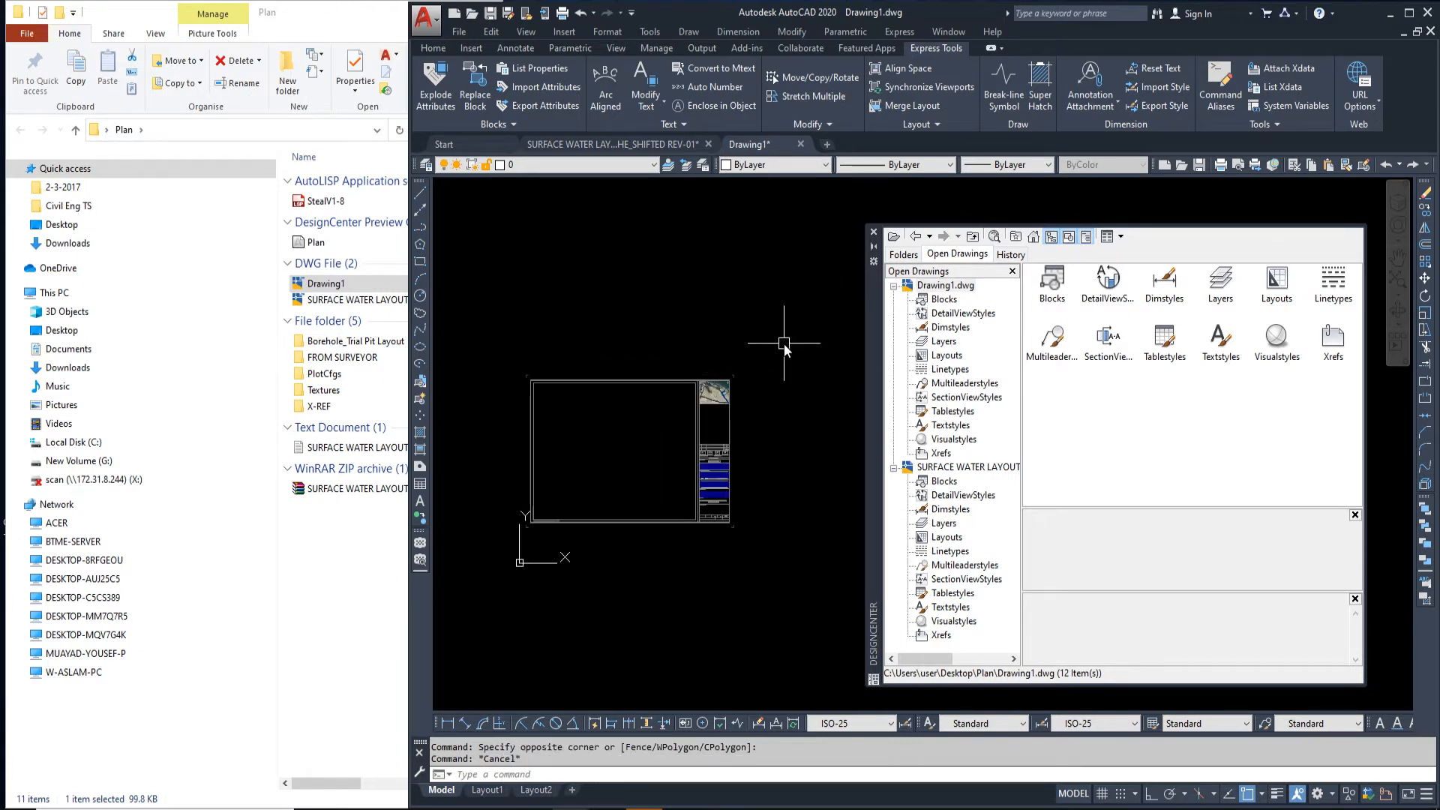
Set Drawing1's insertion scale units to Meters
{"action": "type", "text": "un"}
{"action": "key", "text": "Return"}
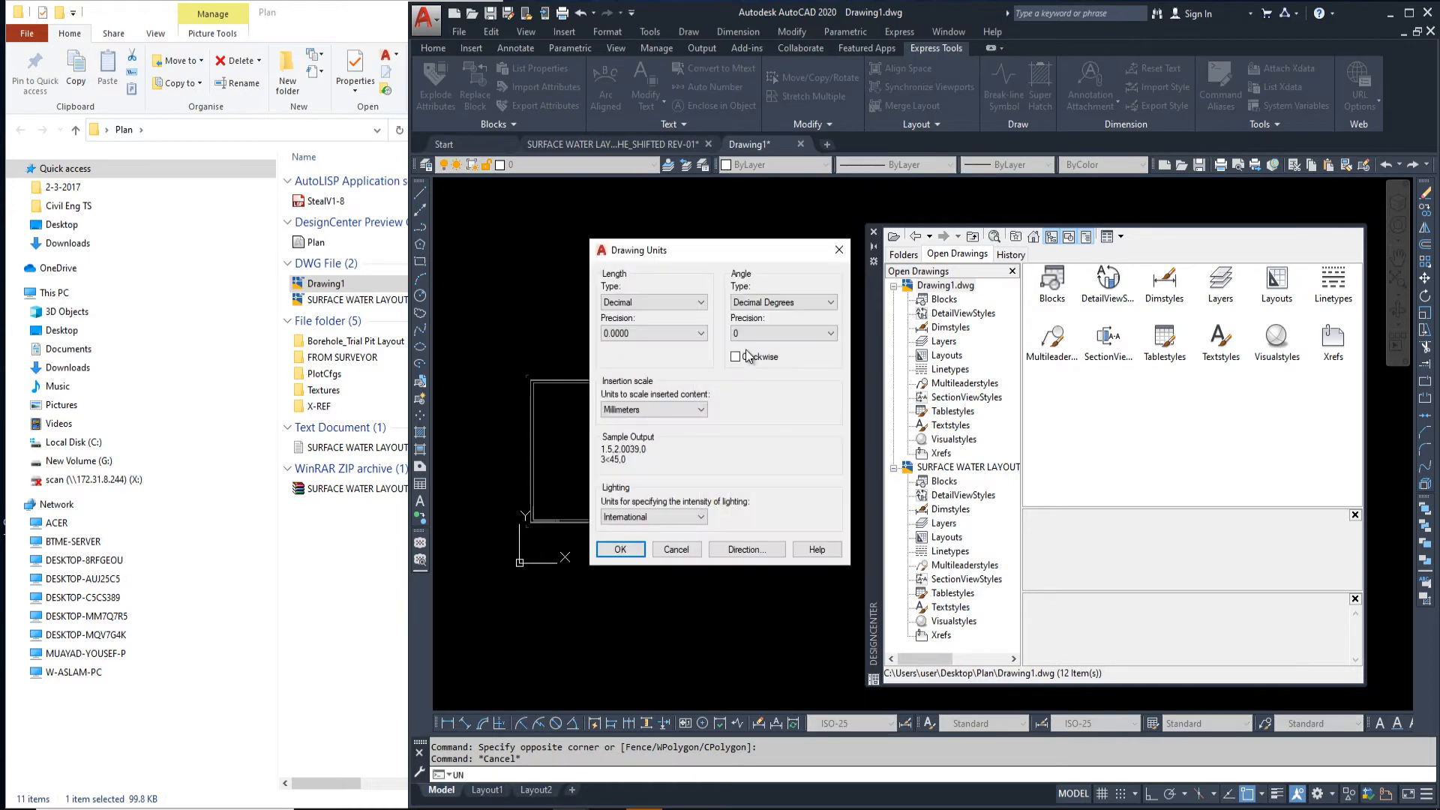
{"action": "left_click", "coordinate": [653, 411]}
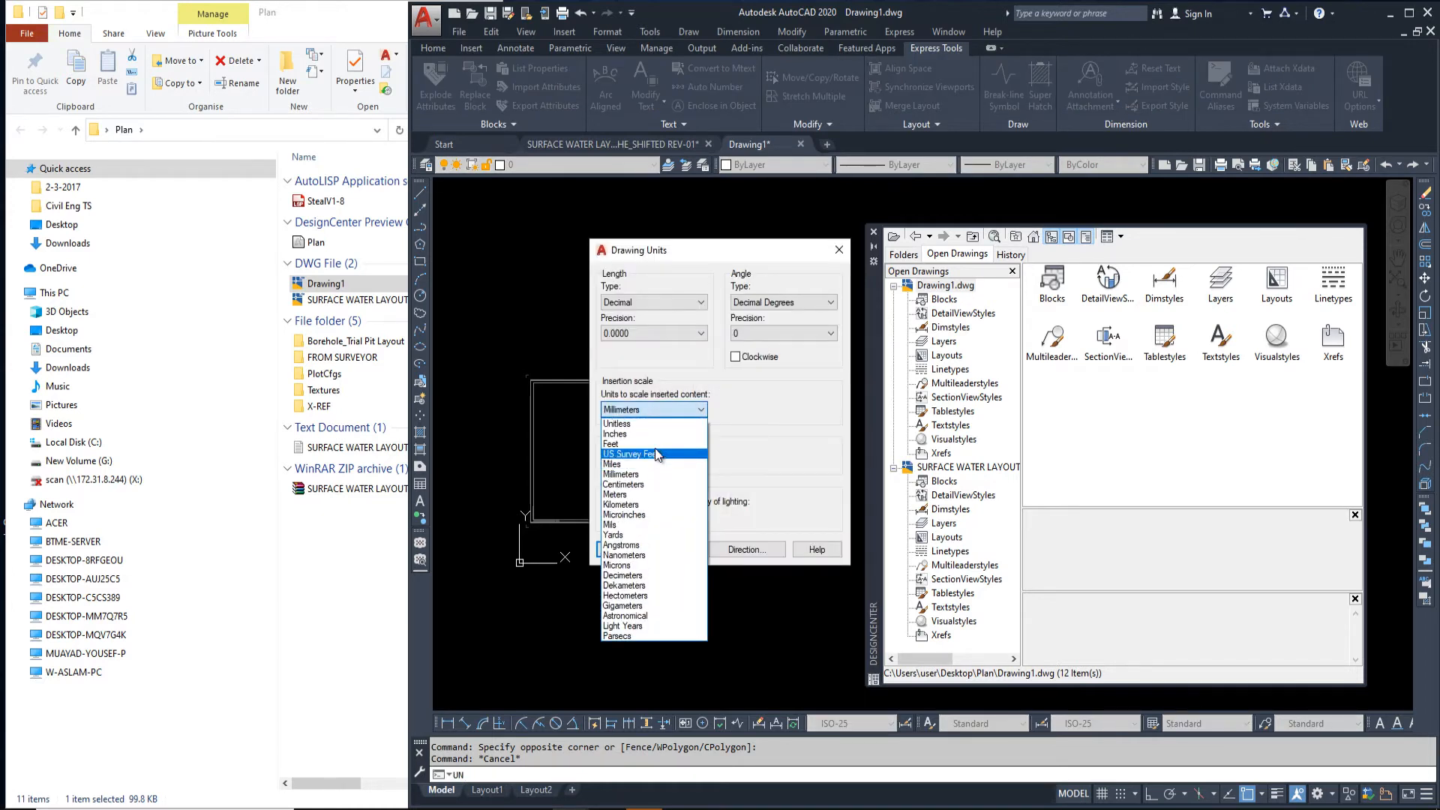
{"action": "left_click", "coordinate": [660, 494]}
{"action": "key", "text": "Return"}
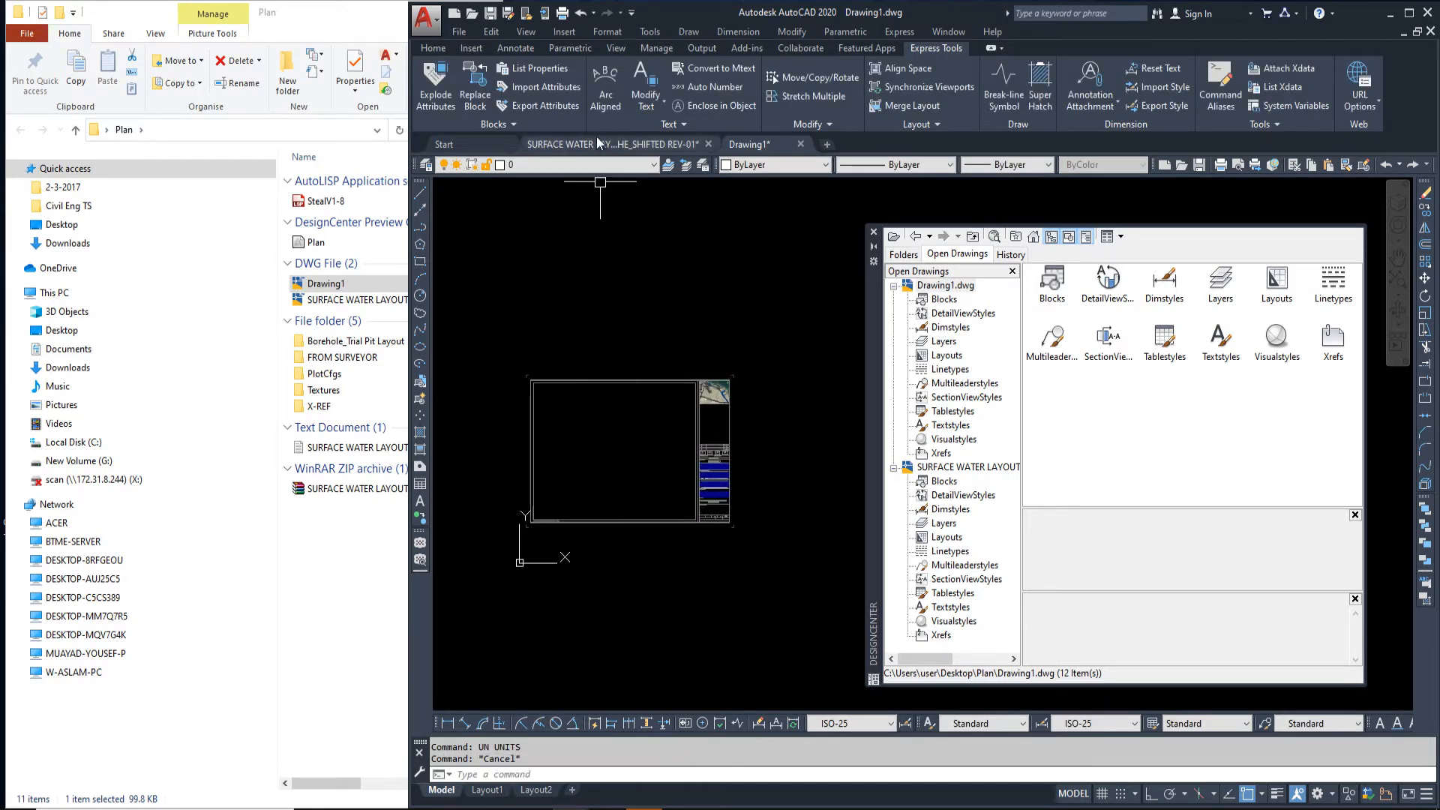
Check the drawing units of the SURFACE WATER LAYOUT drawing and return to Drawing1
{"action": "left_click", "coordinate": [608, 141]}
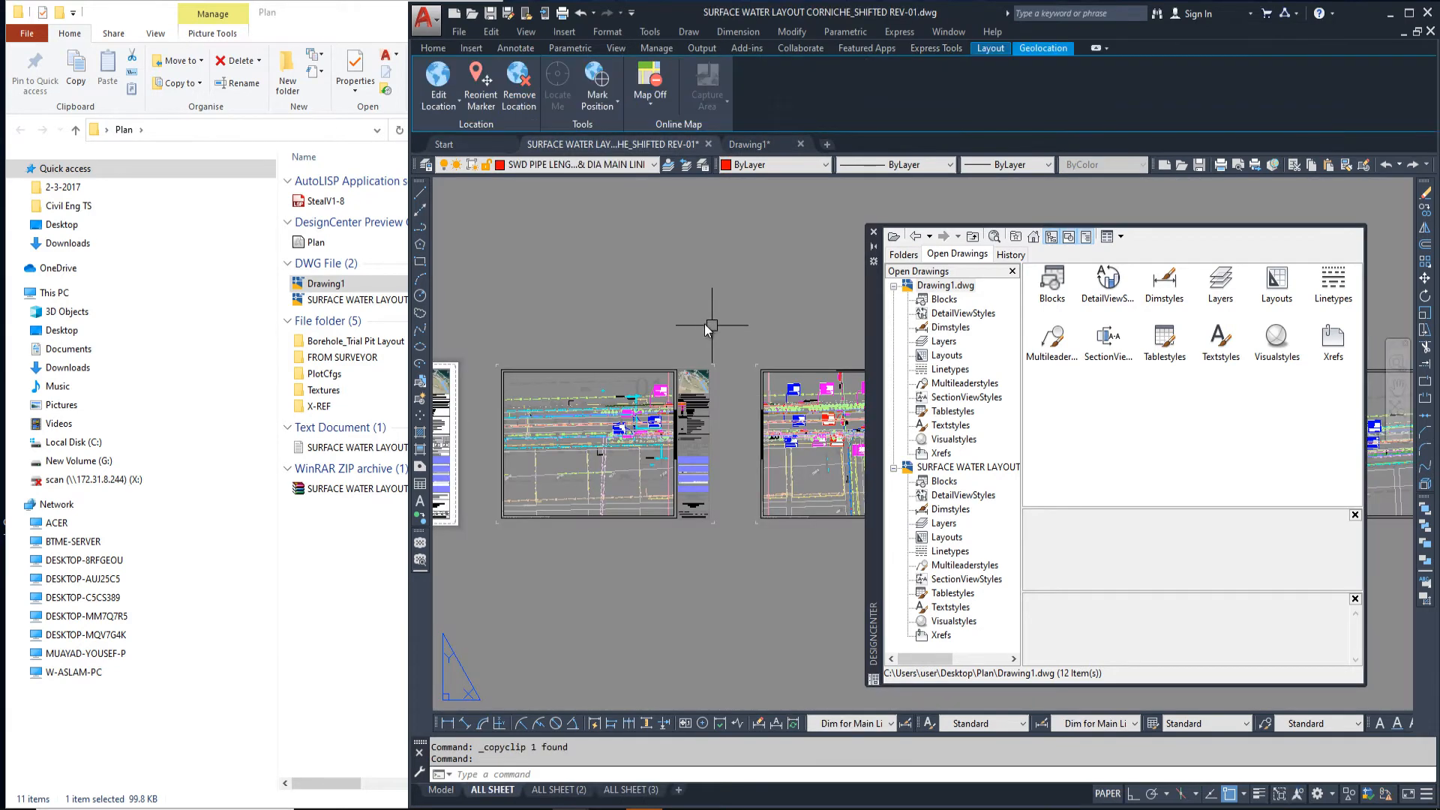
{"action": "type", "text": "un"}
{"action": "key", "text": "Return"}
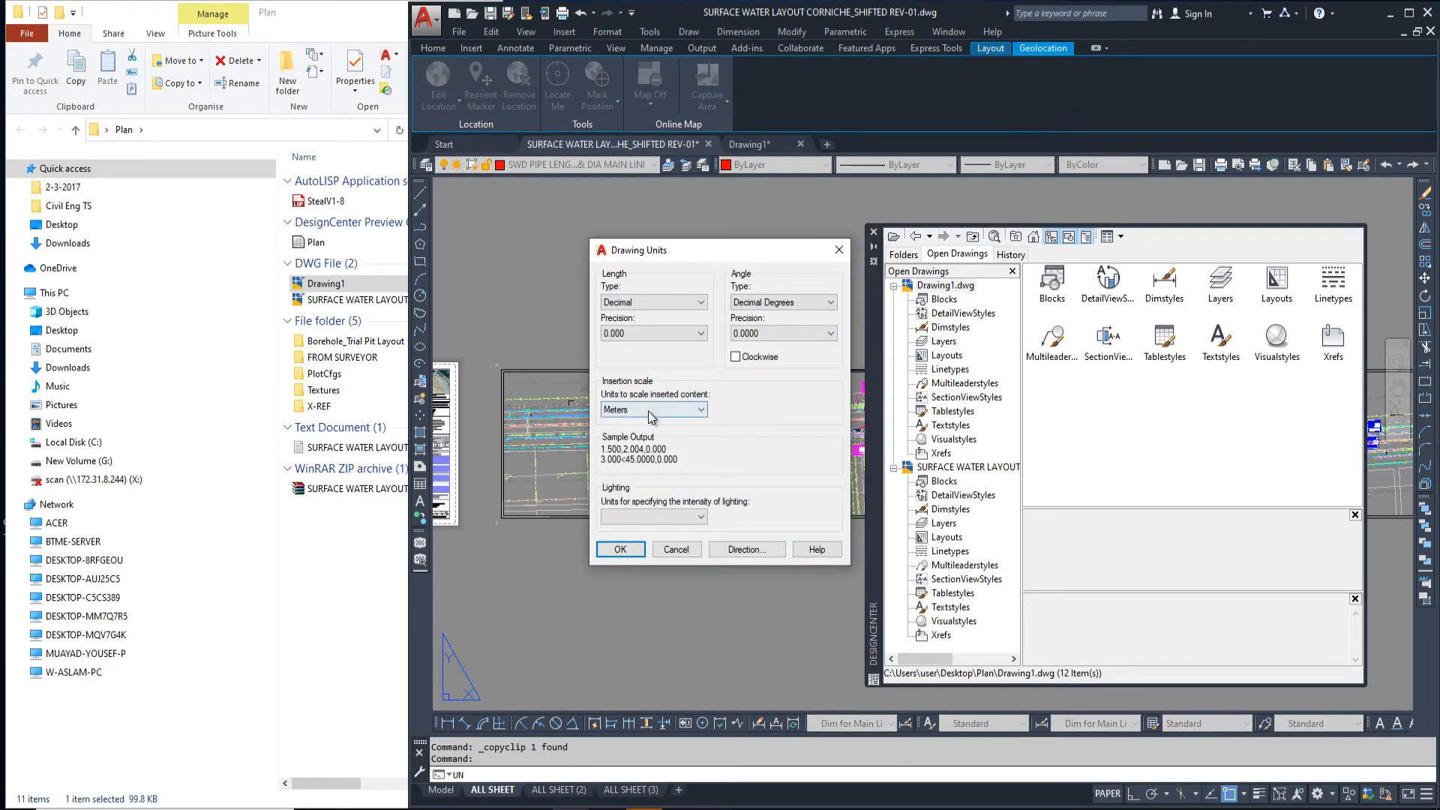
{"action": "left_click", "coordinate": [675, 550]}
{"action": "left_click", "coordinate": [748, 144]}
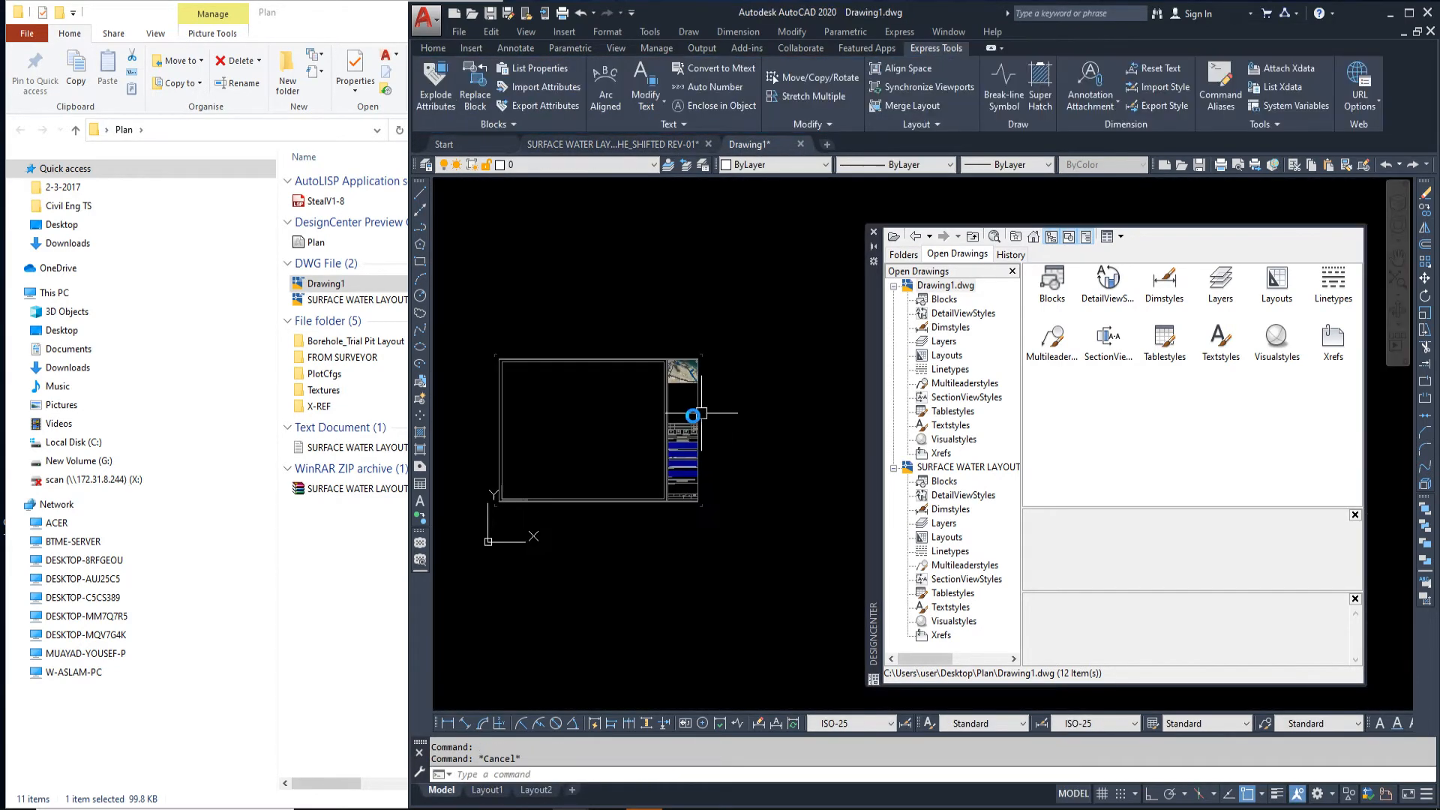
List Drawing1's blocks and external references in DesignCenter and select the frame reference
{"action": "left_click", "coordinate": [944, 299]}
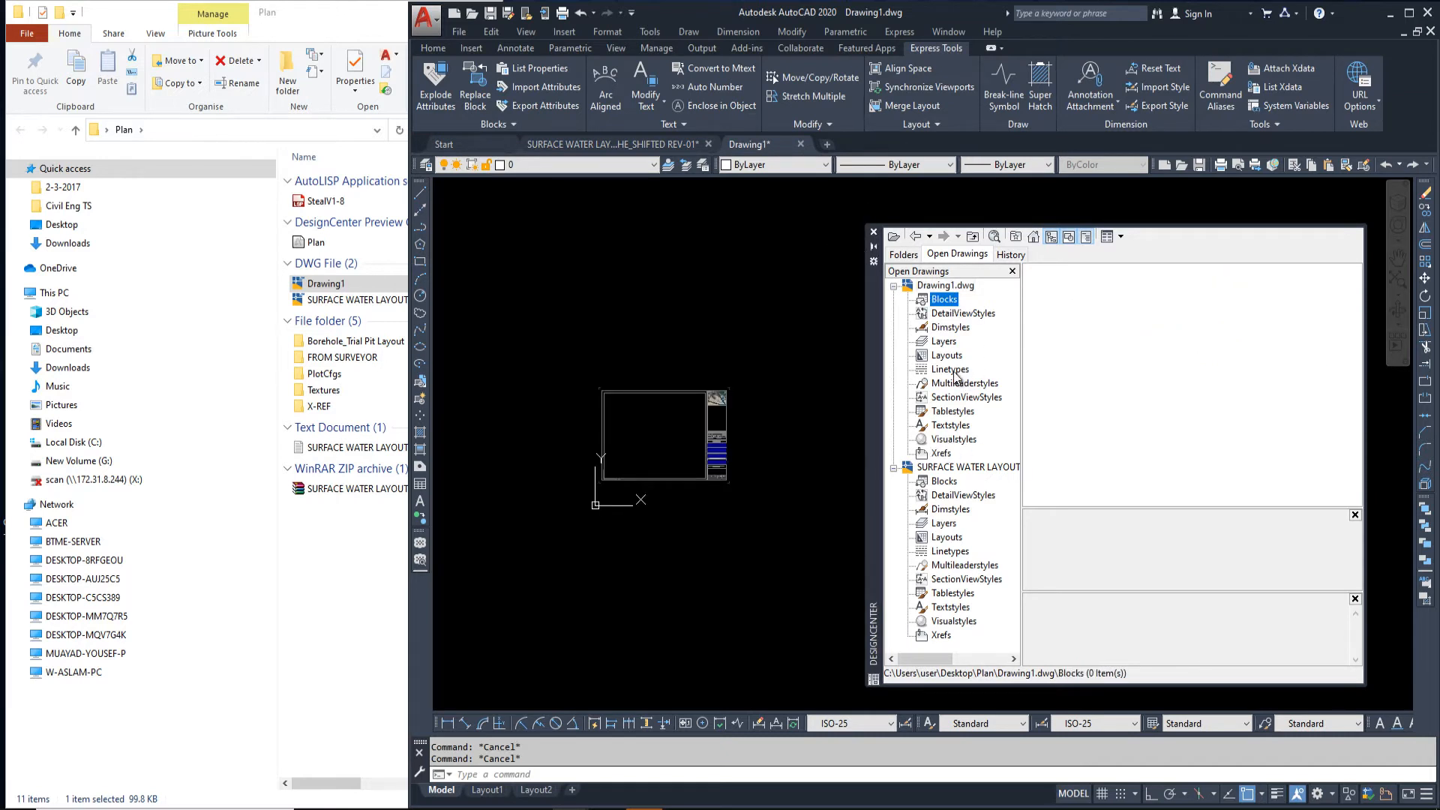
{"action": "left_click", "coordinate": [942, 453]}
{"action": "left_click", "coordinate": [1064, 299]}
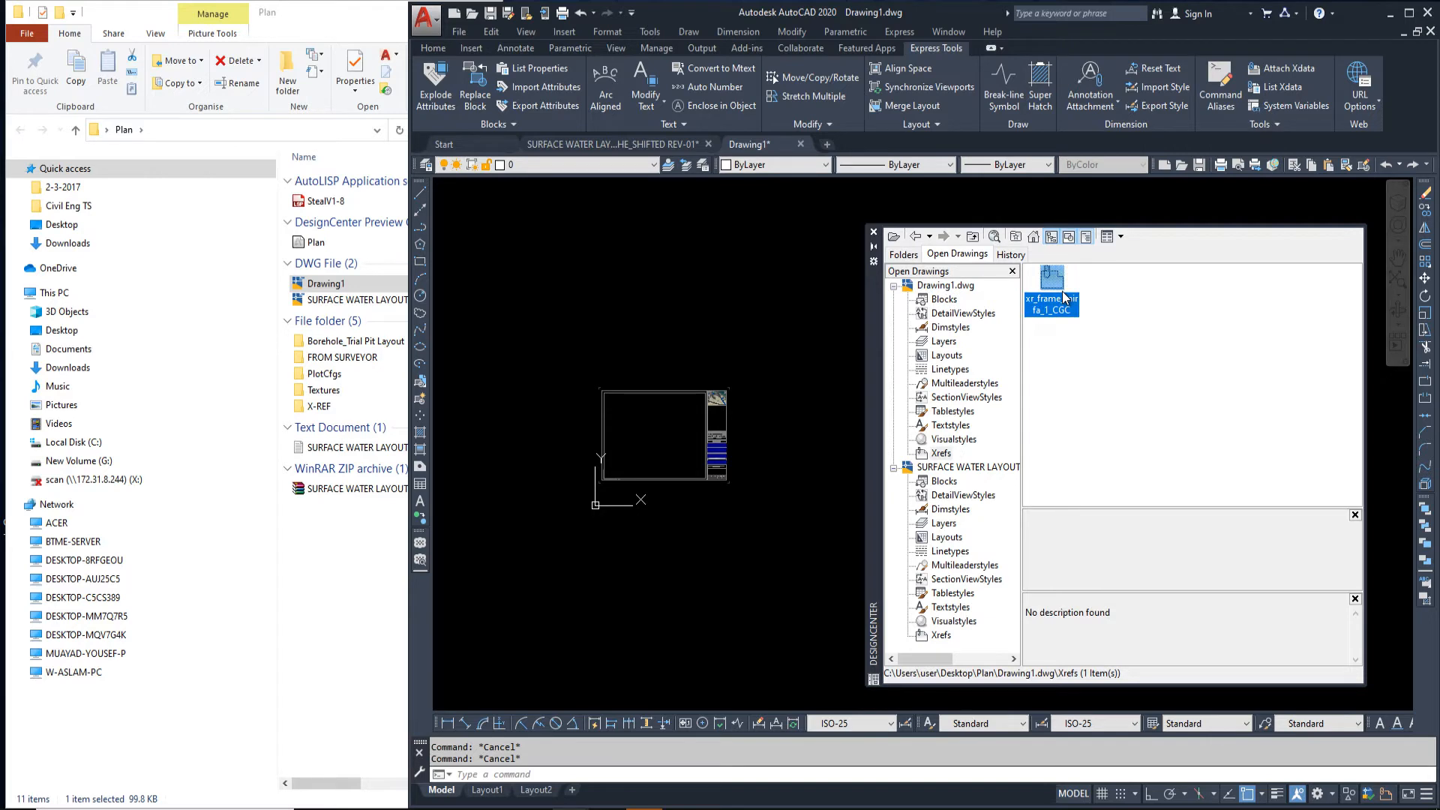
{"action": "left_click", "coordinate": [605, 558]}
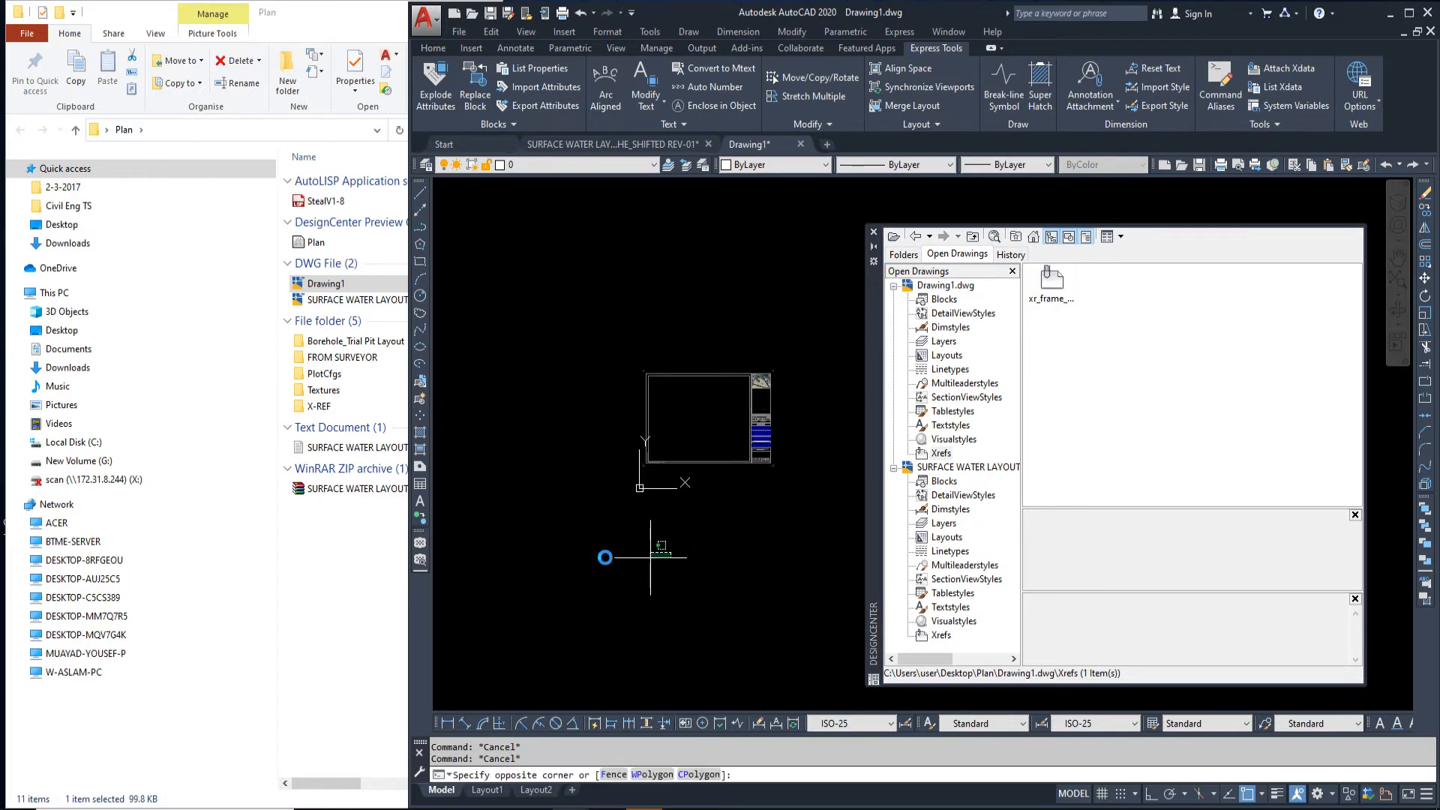
{"action": "left_click", "coordinate": [585, 551]}
{"action": "type", "text": "A"}
{"action": "key", "text": "Return"}
{"action": "key", "text": "Escape"}
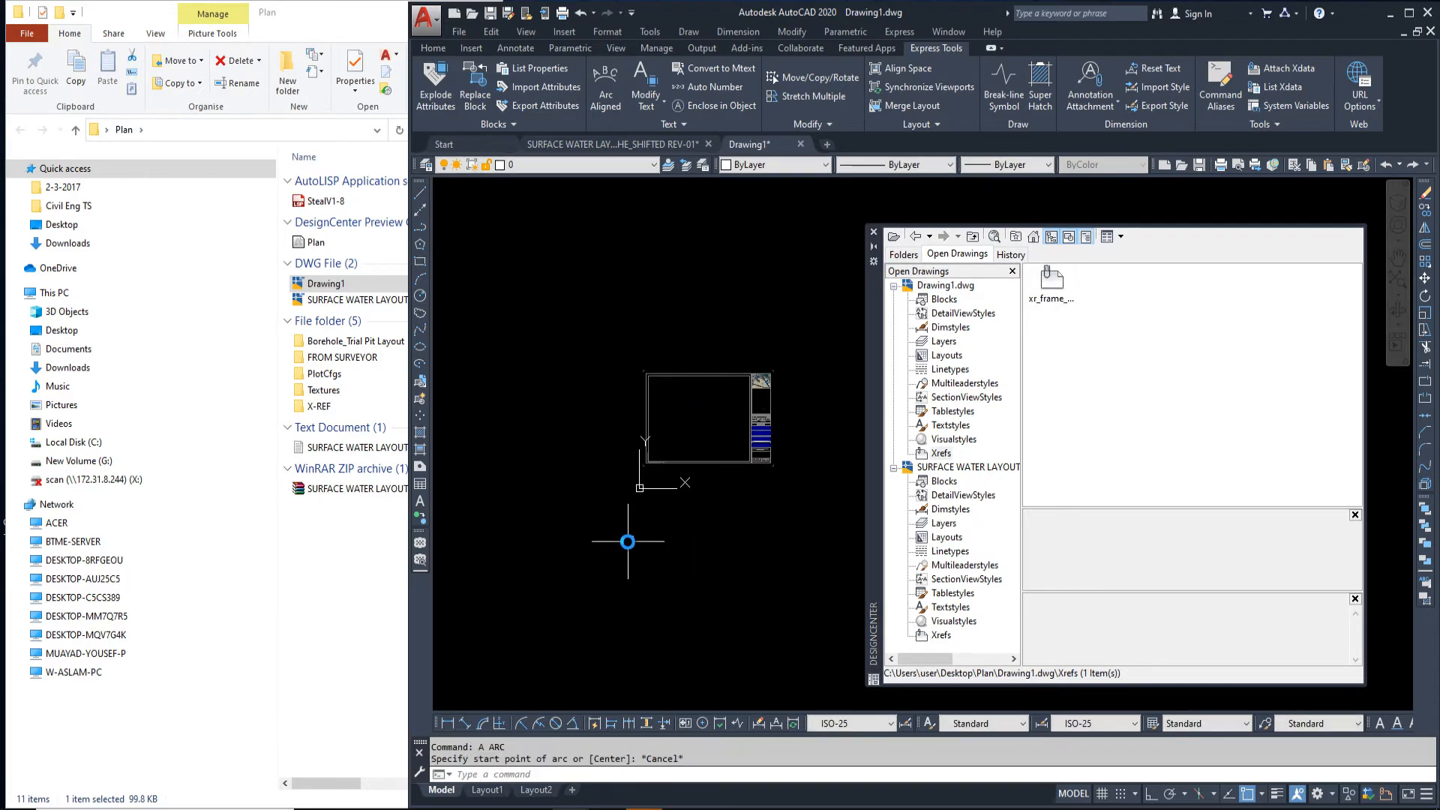
Open the Load/Unload Applications dialog and copy the path of the Plan folder that holds StealV1-8 from File Explorer
{"action": "type", "text": "AP"}
{"action": "key", "text": "Return"}
{"action": "left_click", "coordinate": [338, 201]}
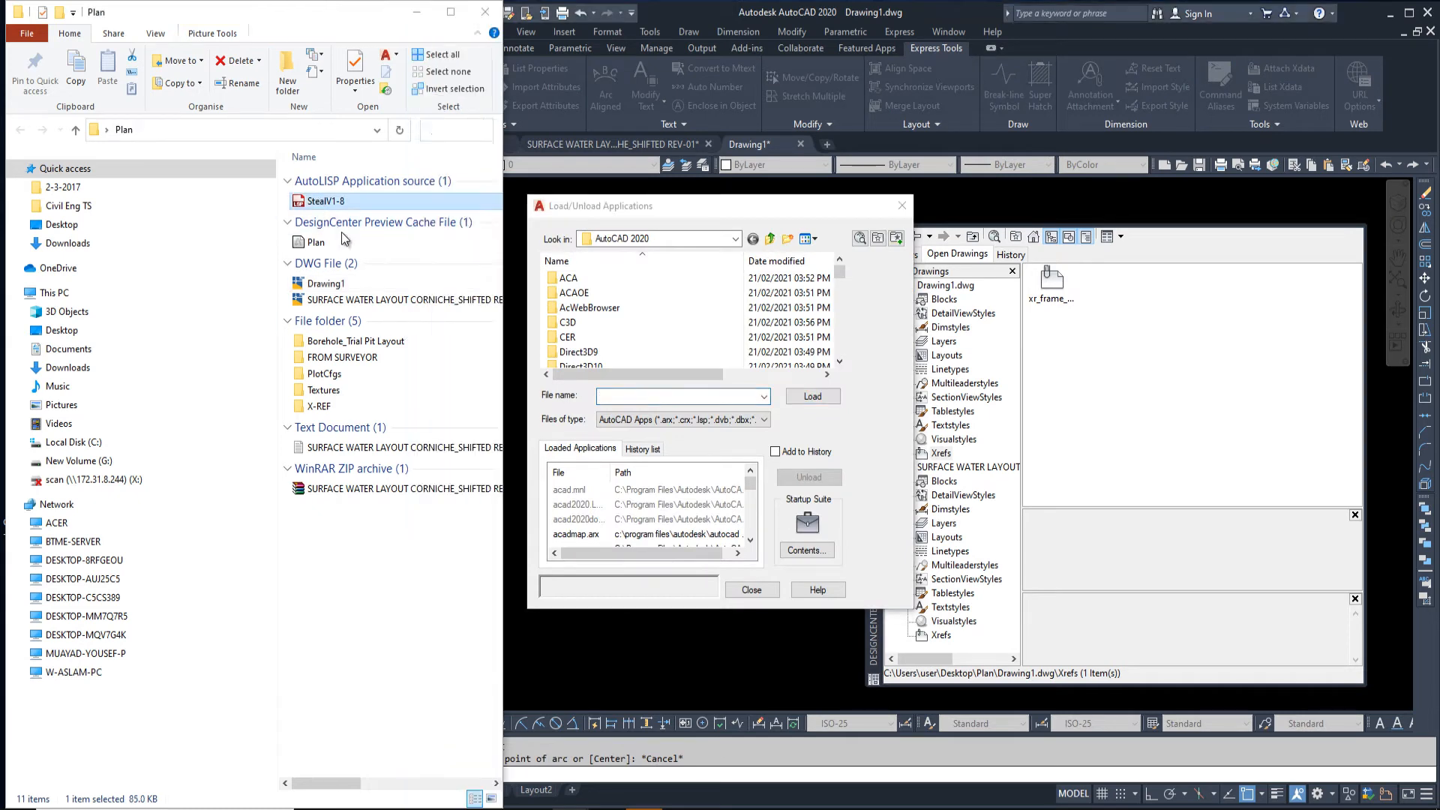
{"action": "left_click", "coordinate": [248, 131]}
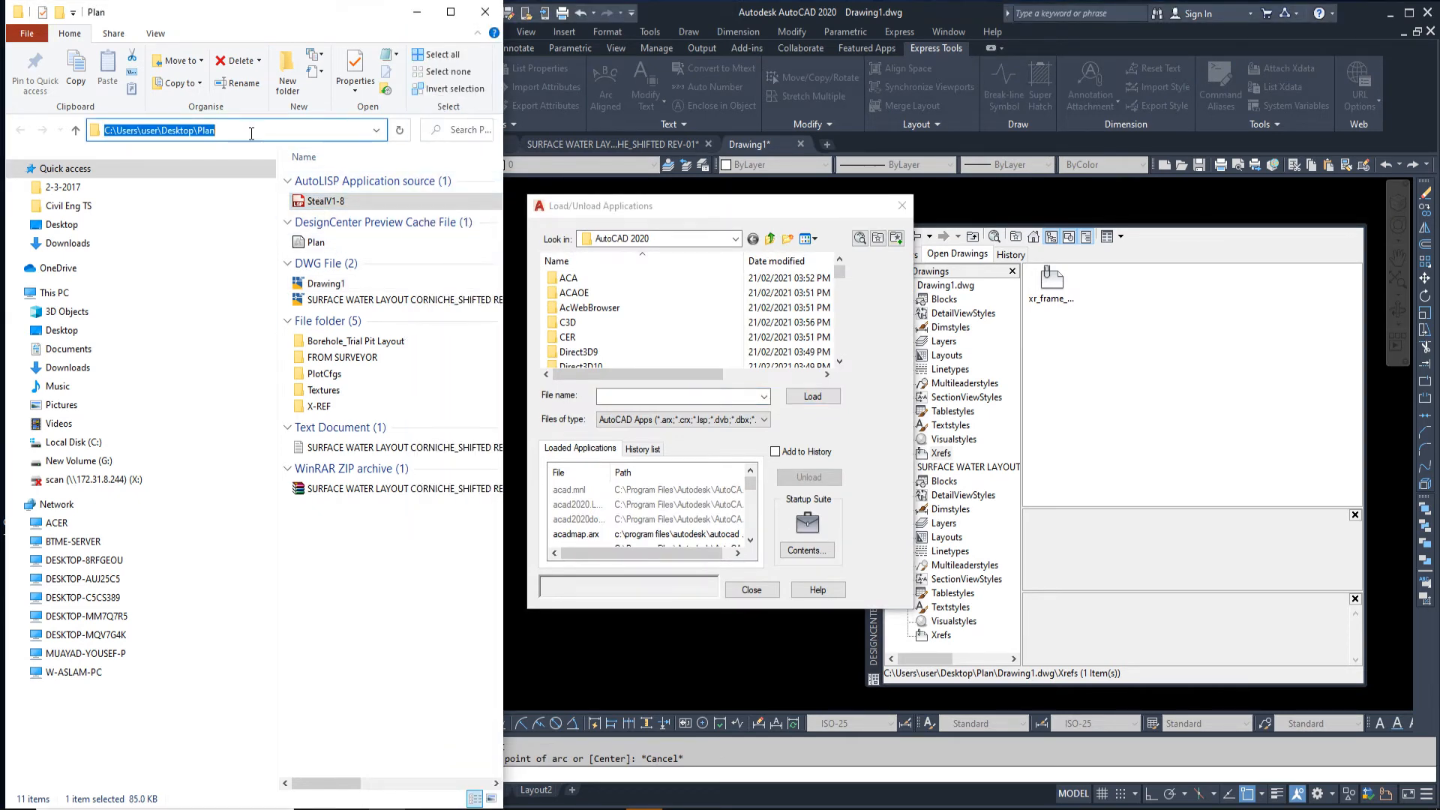
{"action": "key", "text": "ctrl+c"}
Add StealV1-8.lsp from the Plan folder to the Startup Suite
{"action": "left_click", "coordinate": [807, 550]}
{"action": "left_click", "coordinate": [748, 488]}
{"action": "key", "text": "ctrl+v"}
{"action": "key", "text": "Return"}
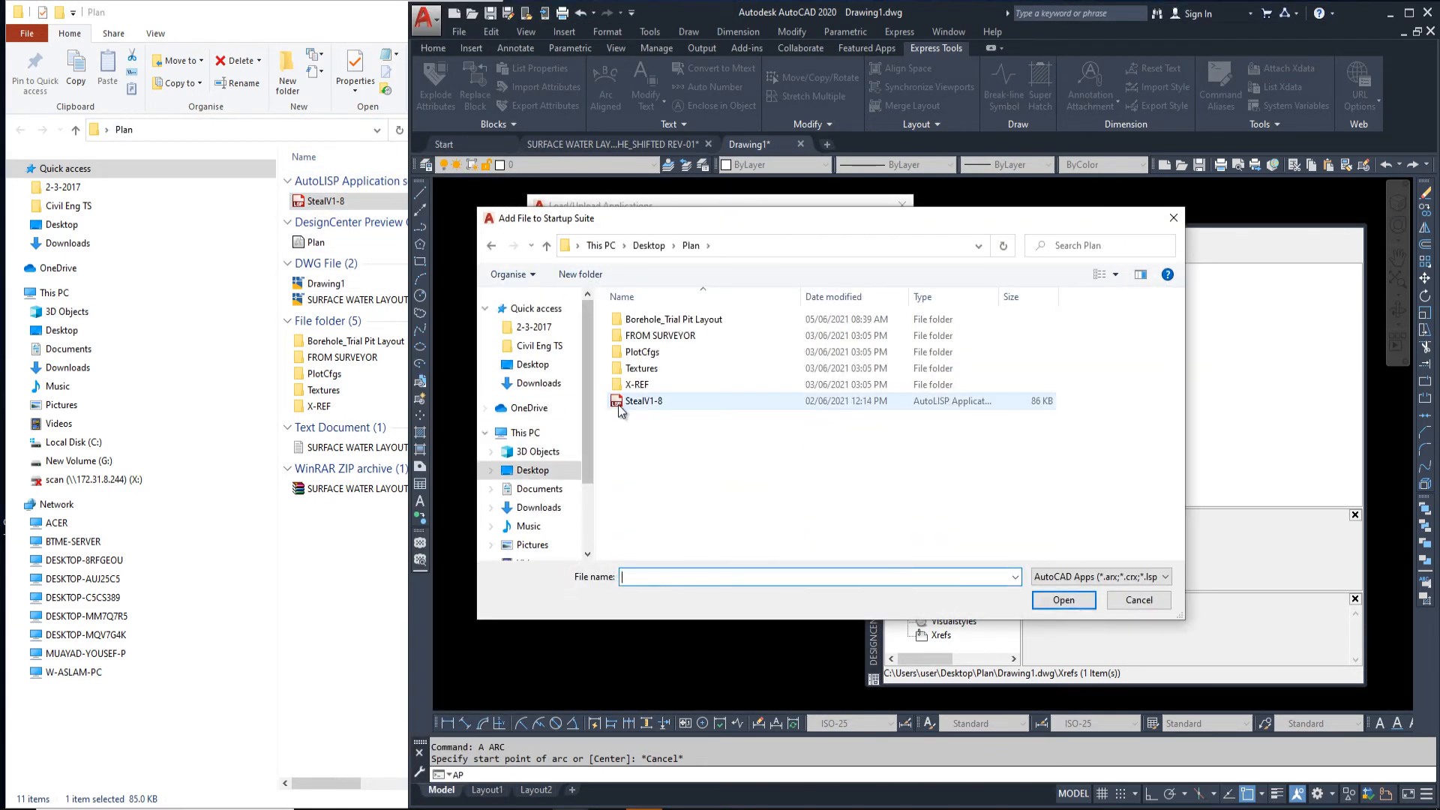
{"action": "left_click", "coordinate": [620, 405]}
{"action": "left_click", "coordinate": [1058, 600]}
{"action": "left_click", "coordinate": [772, 492]}
Load the StealV1-8 application into the current session and close the Load/Unload Applications dialog
{"action": "left_click", "coordinate": [579, 352]}
{"action": "left_click", "coordinate": [801, 397]}
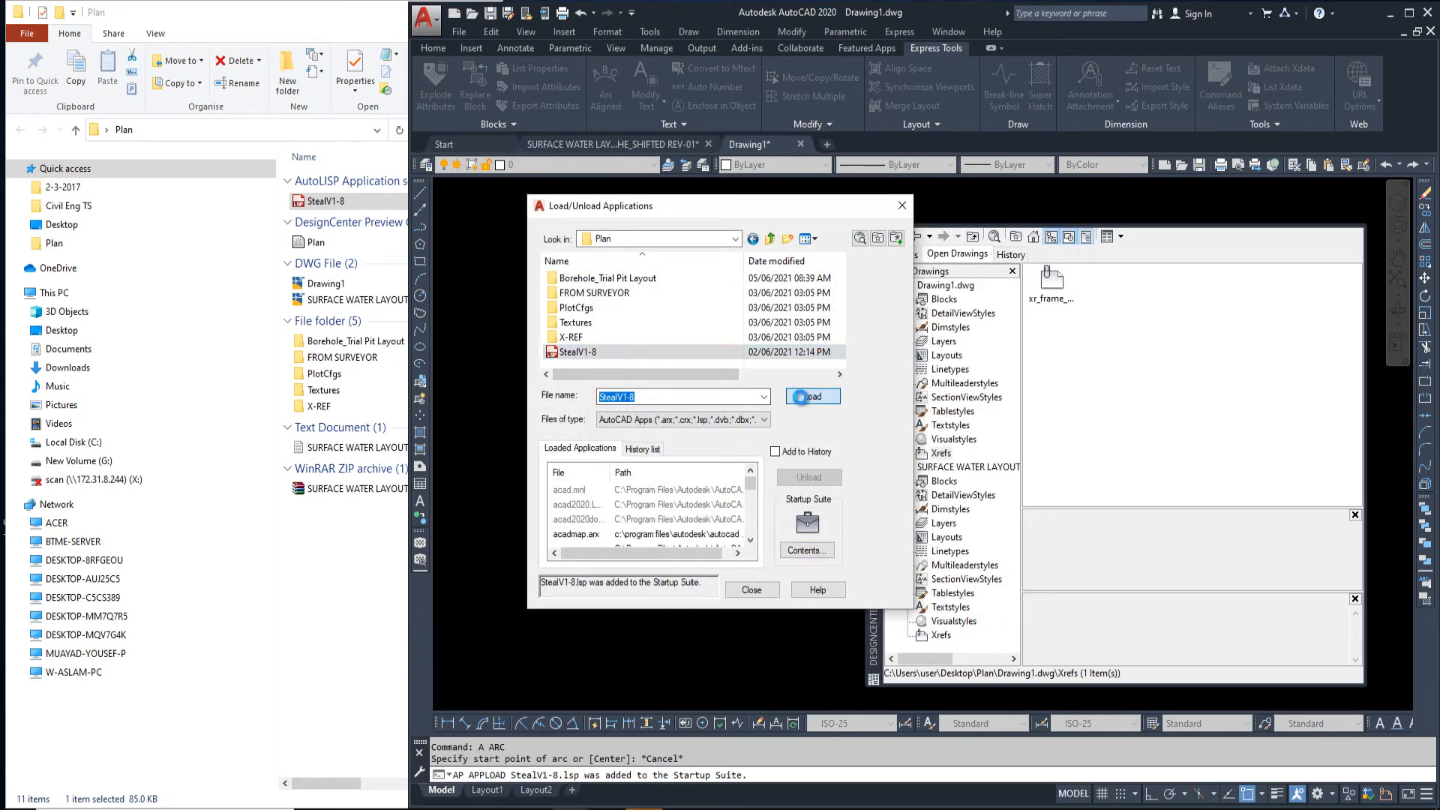
{"action": "left_click", "coordinate": [737, 448]}
{"action": "left_click", "coordinate": [752, 590]}
{"action": "key", "text": "Escape"}
Run the STEAL command and open SURFACE WATER LAYOUT CORNICHE_SHIFTED REV-01 from the Plan folder as the source drawing
{"action": "type", "text": "s"}
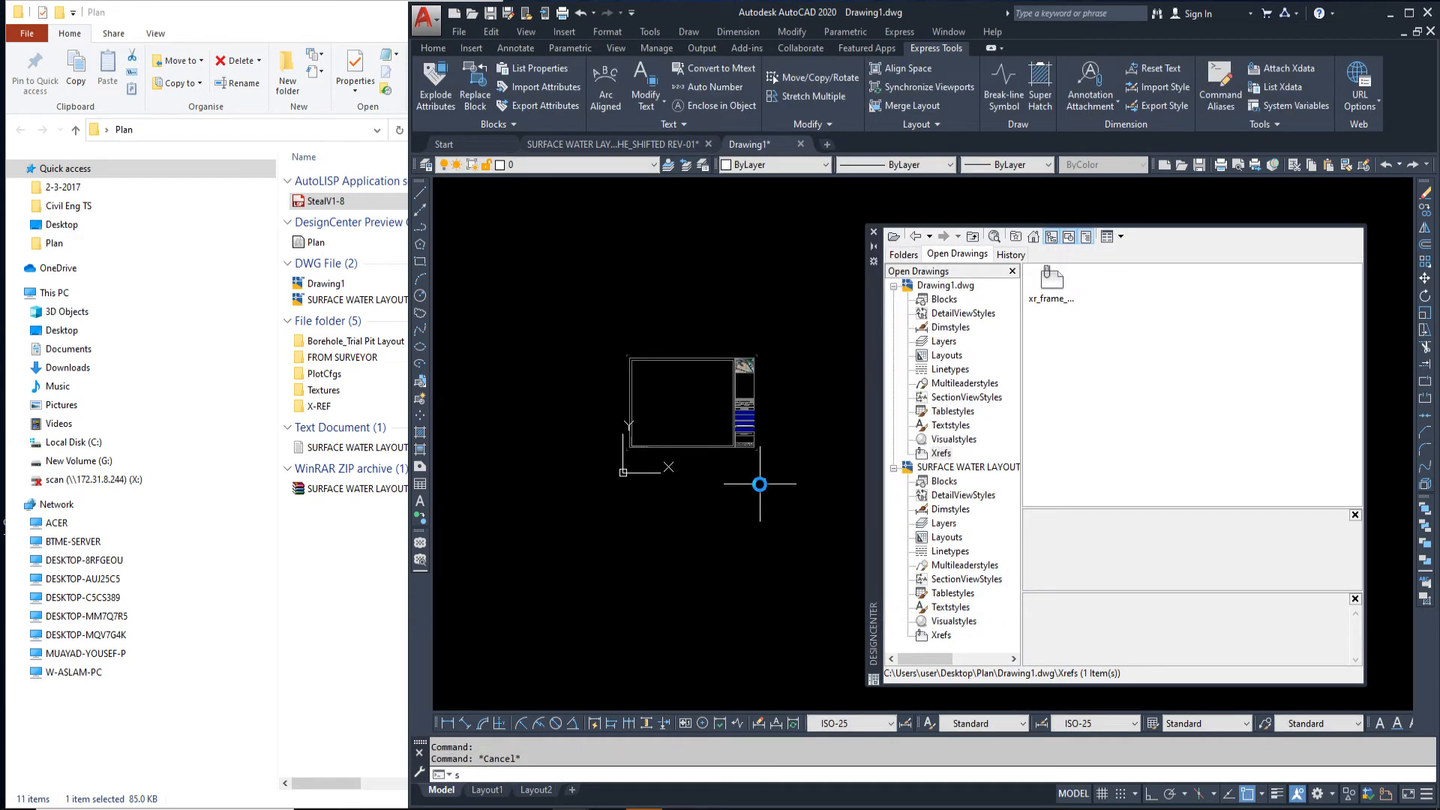
{"action": "type", "text": "t"}
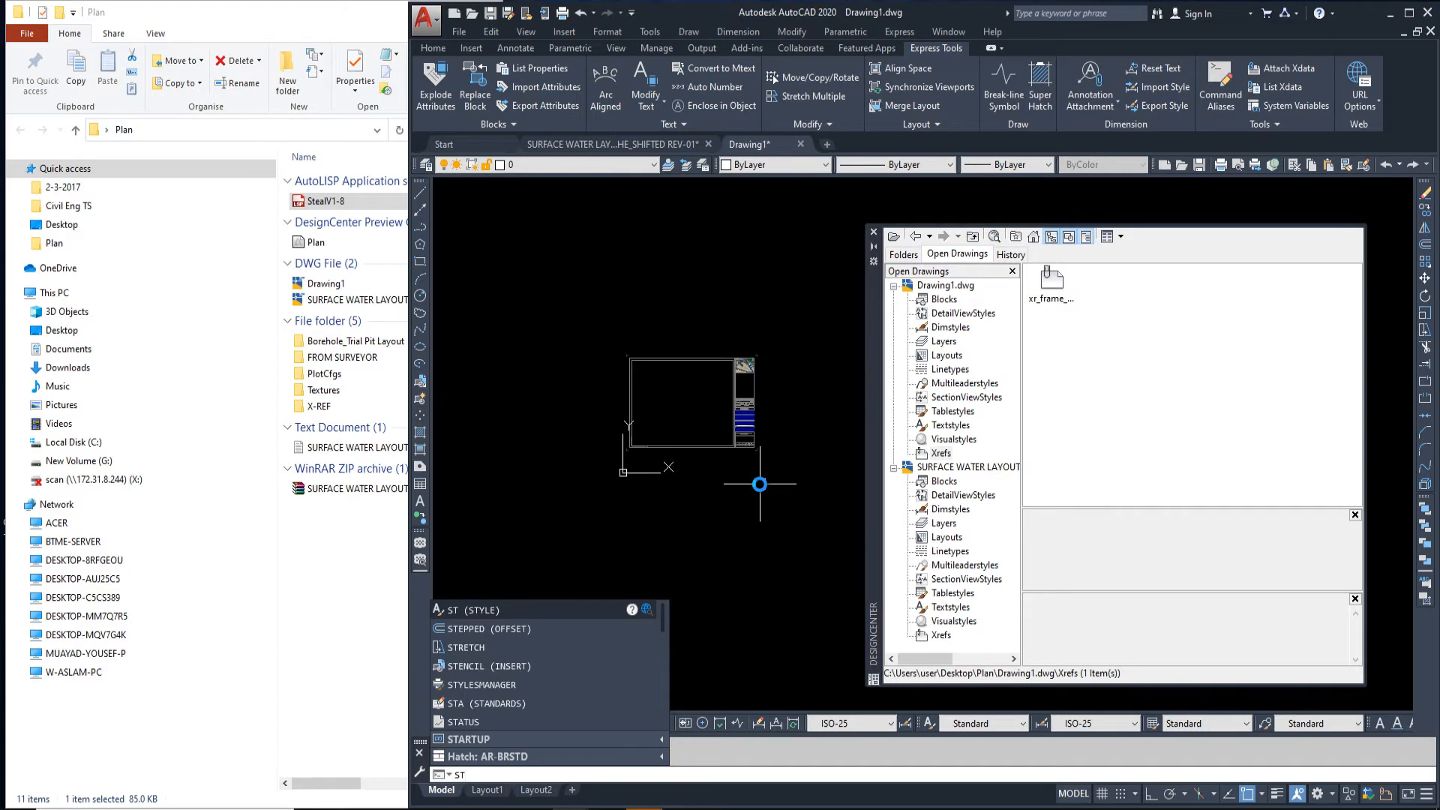
{"action": "type", "text": "eal"}
{"action": "key", "text": "Return"}
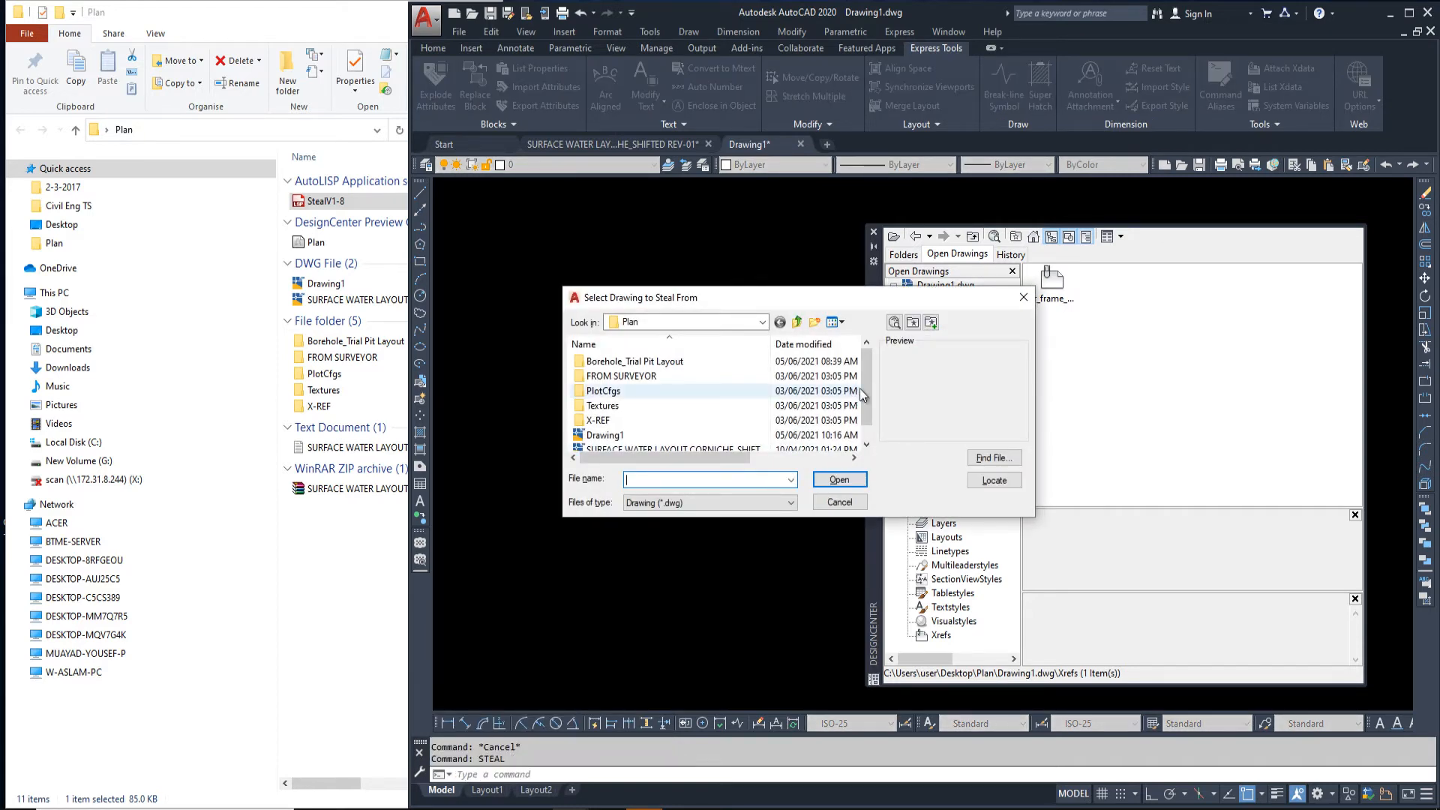
{"action": "left_click_drag", "start_coordinate": [869, 398], "coordinate": [869, 422]}
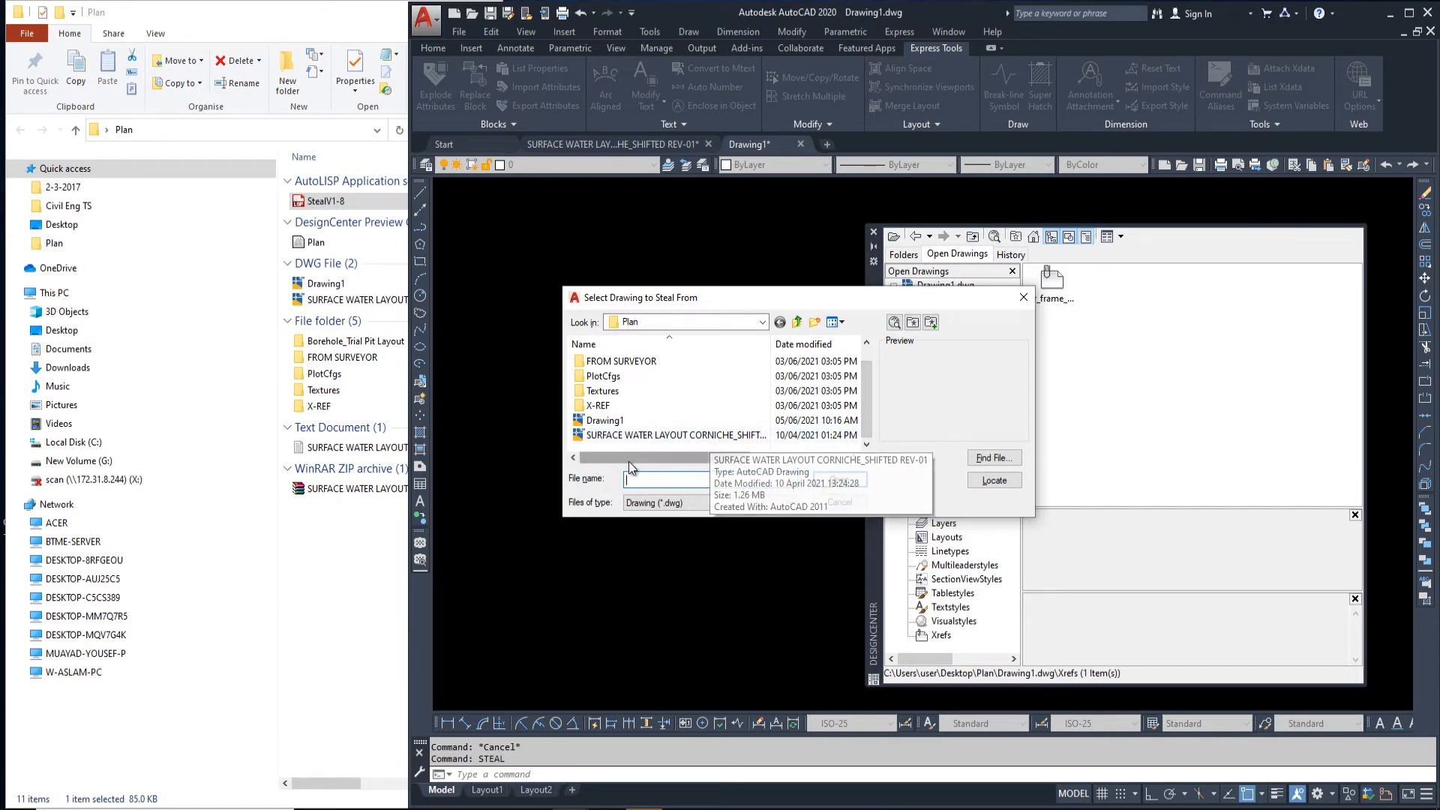
{"action": "left_click", "coordinate": [644, 435]}
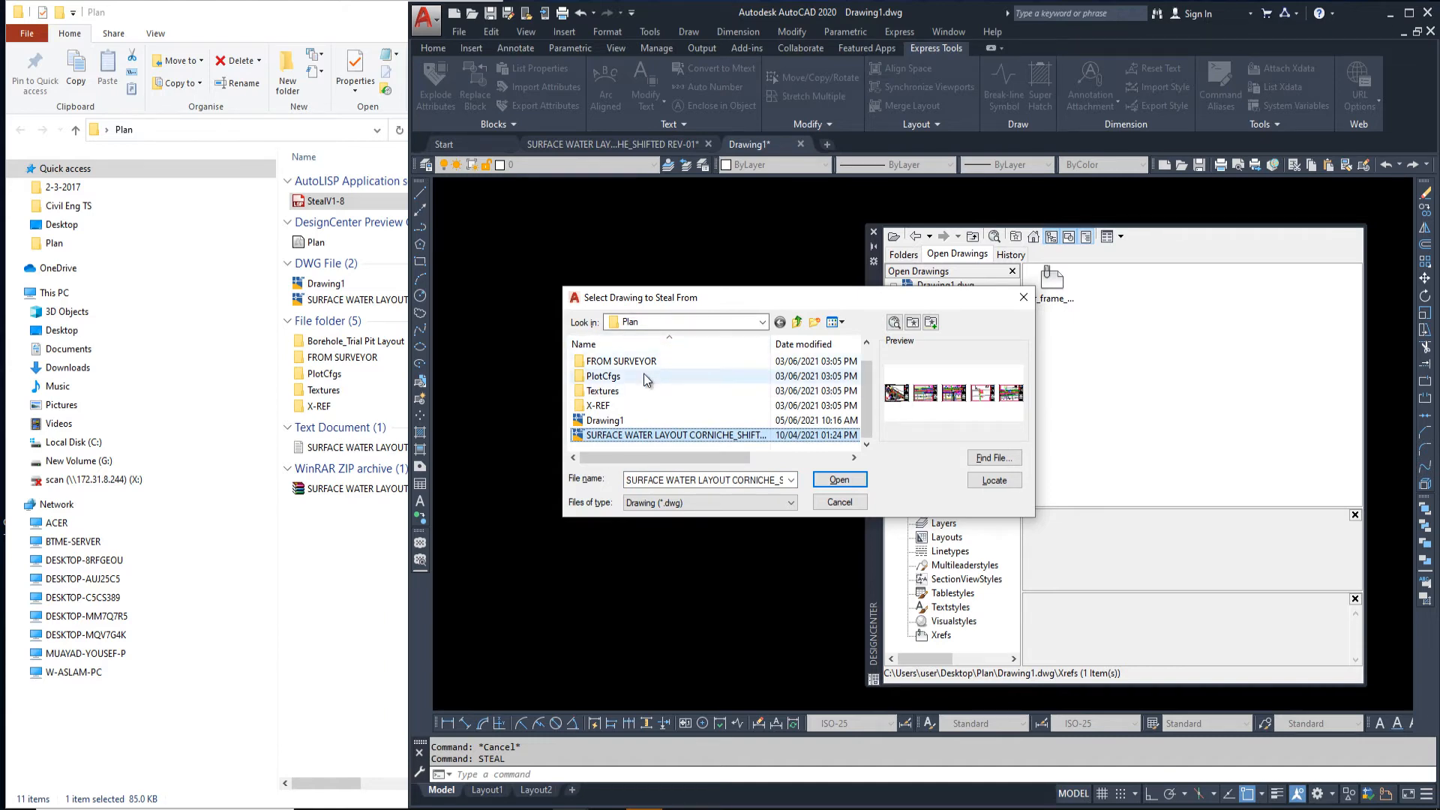
{"action": "left_click", "coordinate": [845, 480]}
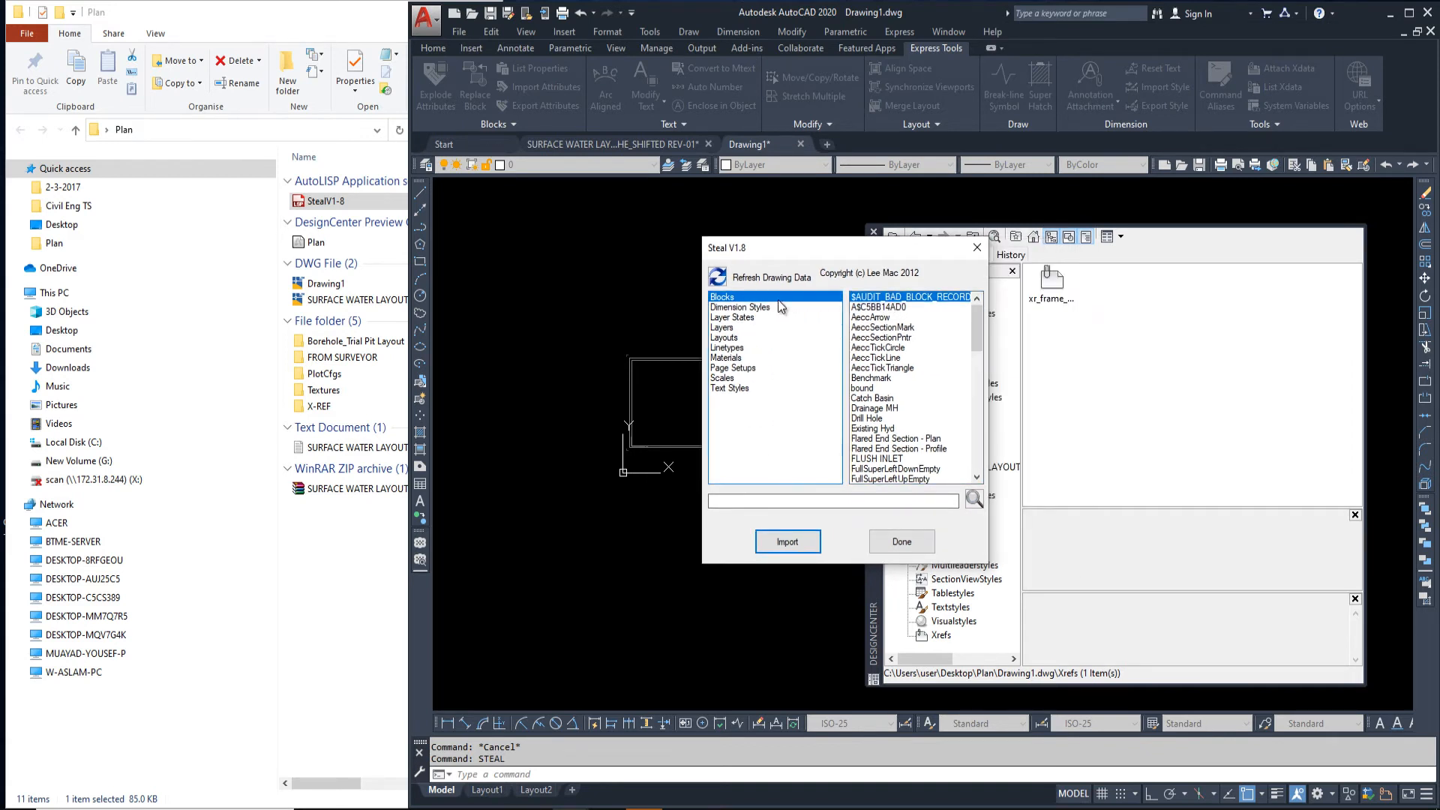
Look through the available content categories and import all of the source drawing's blocks
{"action": "left_click", "coordinate": [746, 308]}
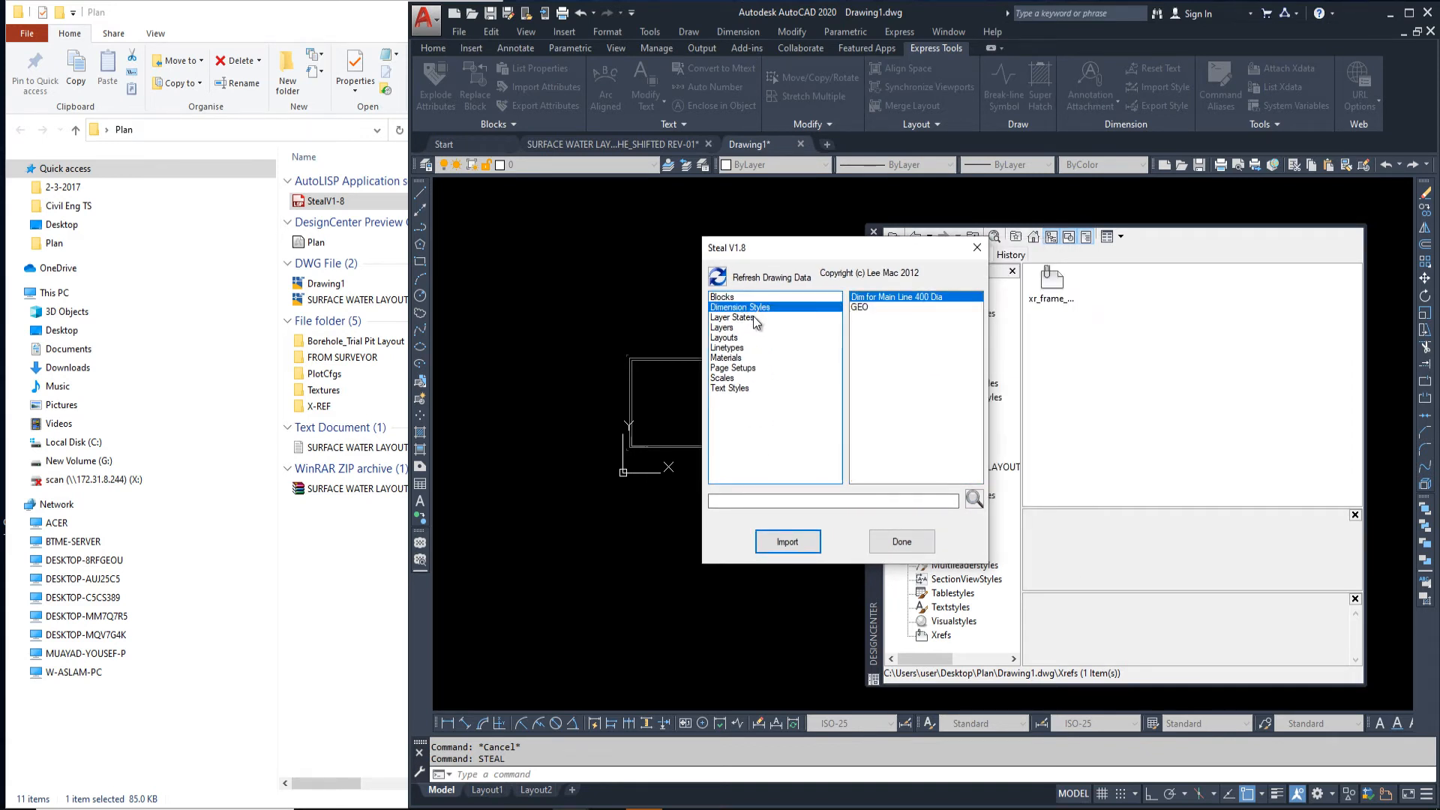
{"action": "left_click", "coordinate": [753, 318]}
{"action": "left_click", "coordinate": [742, 328]}
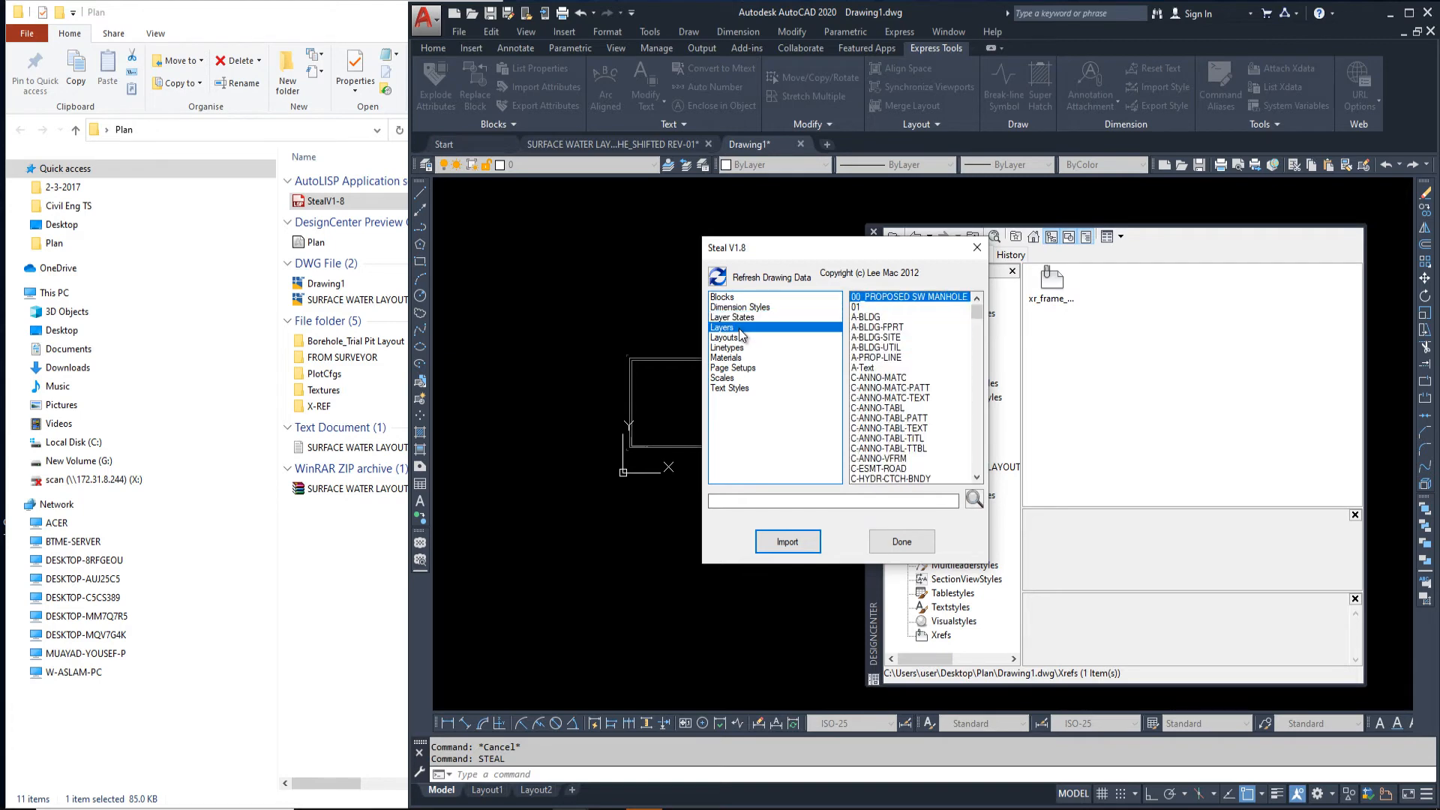
{"action": "left_click", "coordinate": [745, 348]}
{"action": "left_click", "coordinate": [743, 298]}
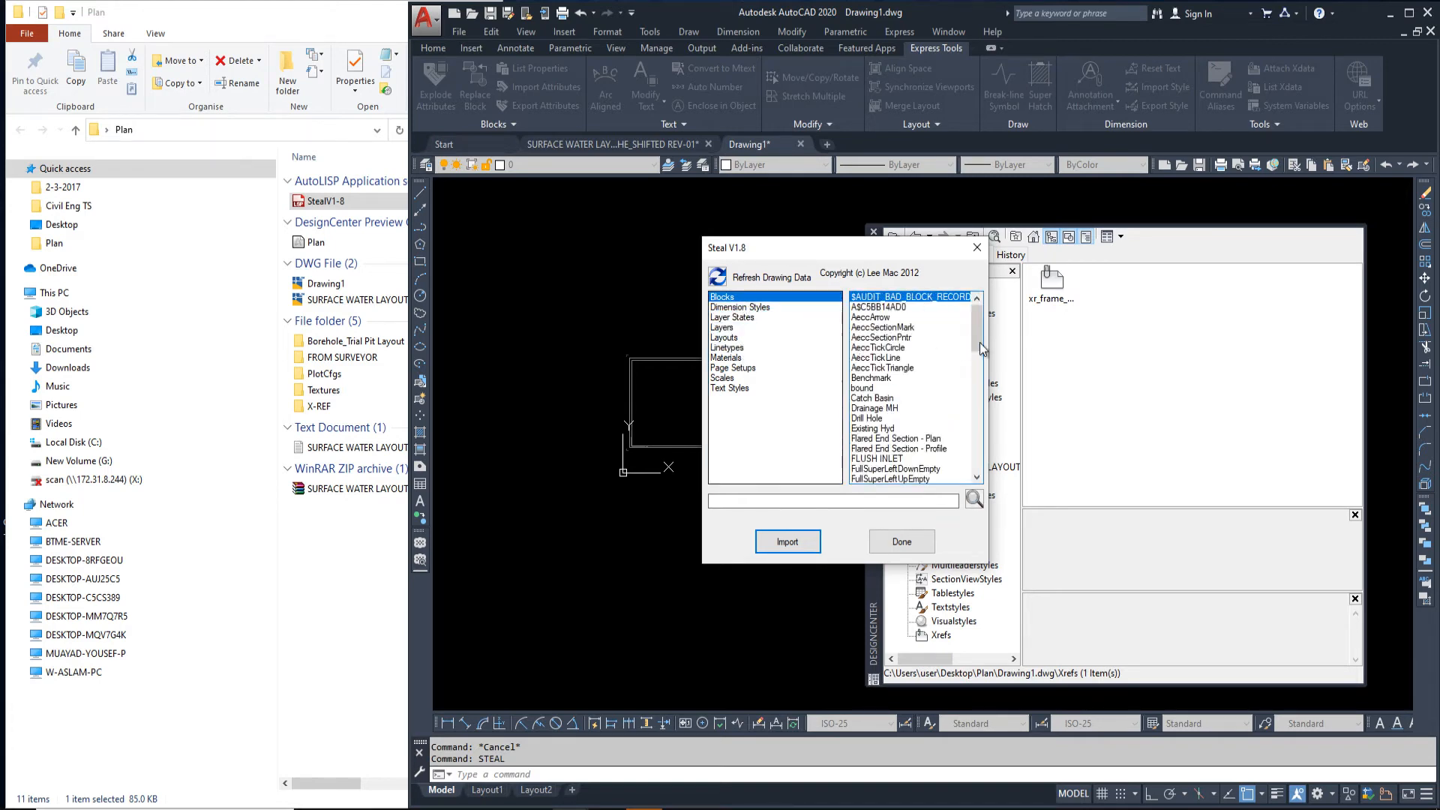
{"action": "left_click_drag", "start_coordinate": [978, 325], "coordinate": [978, 457]}
{"action": "left_click", "coordinate": [883, 478], "text": "shift"}
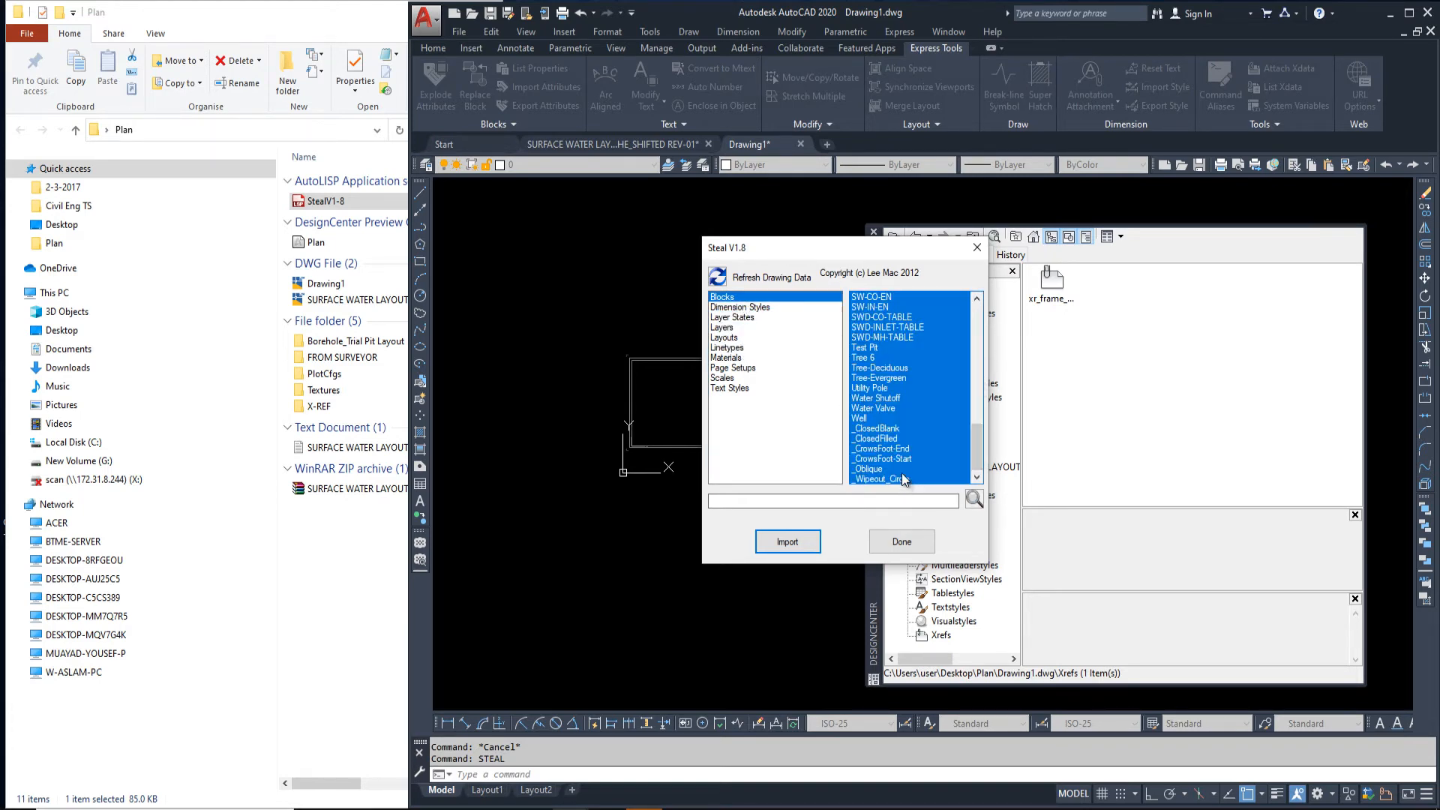
{"action": "left_click", "coordinate": [792, 547]}
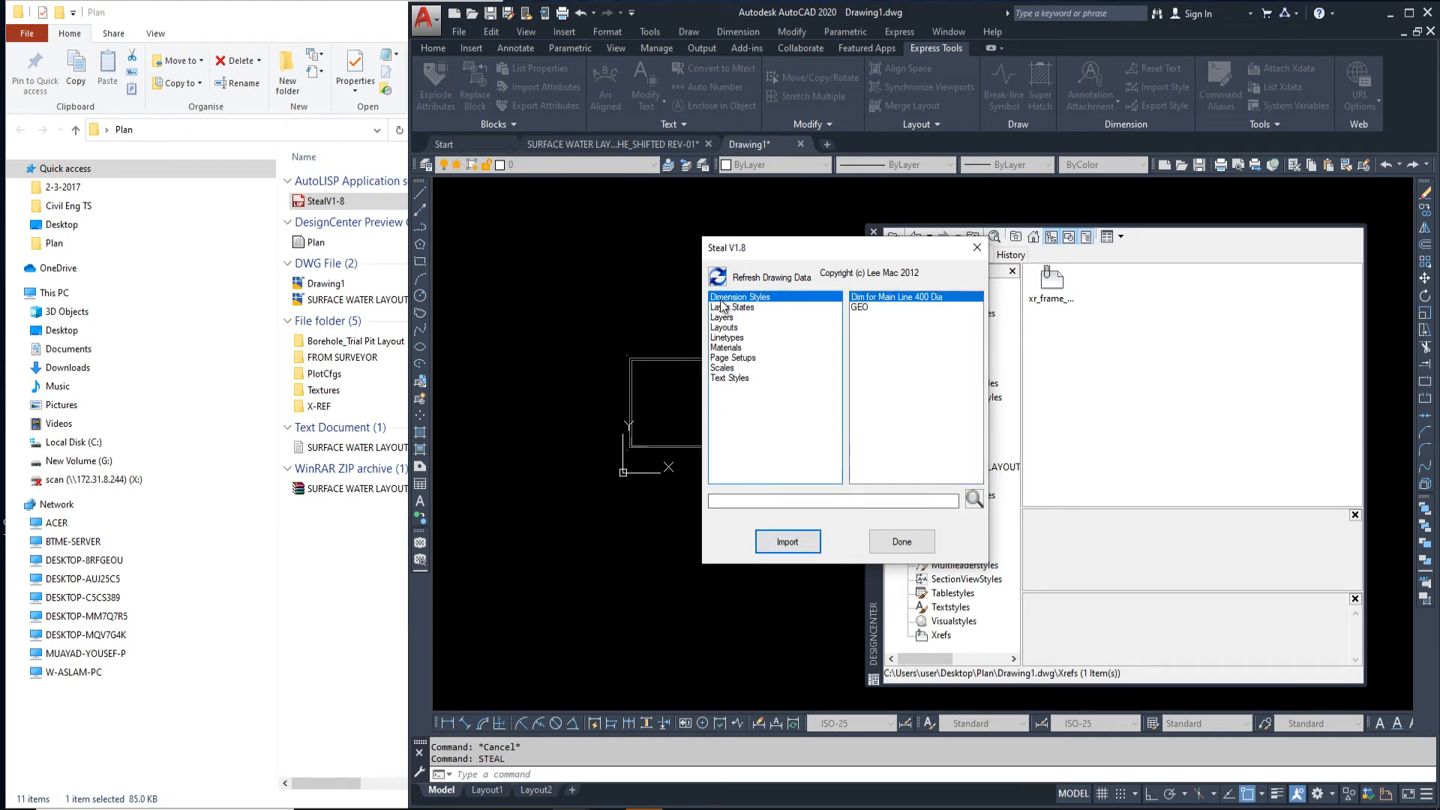
Import the dimension styles Dim for Main Line 400 Dia and GEO, and all of the layer states
{"action": "left_click", "coordinate": [860, 307], "text": "shift"}
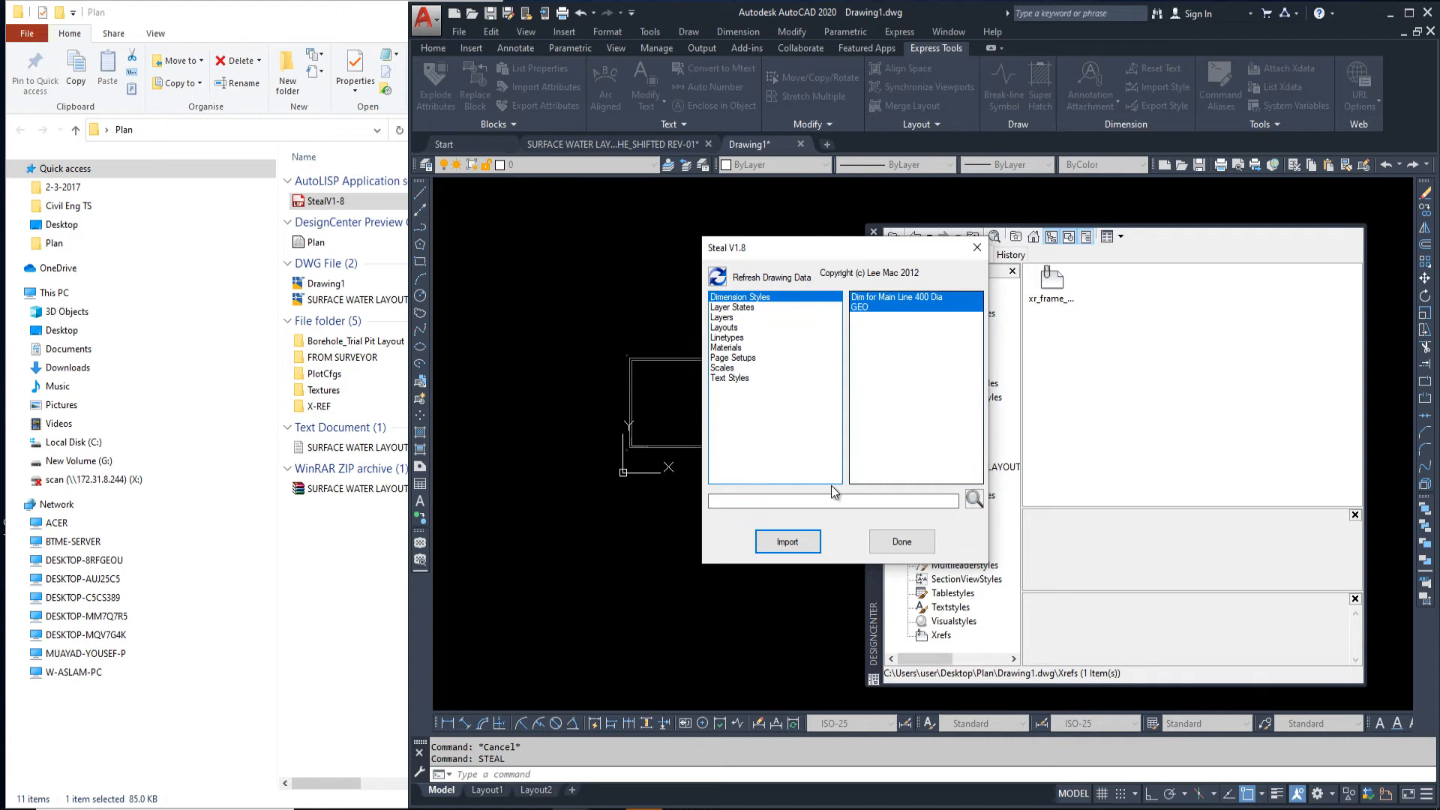
{"action": "left_click", "coordinate": [786, 540]}
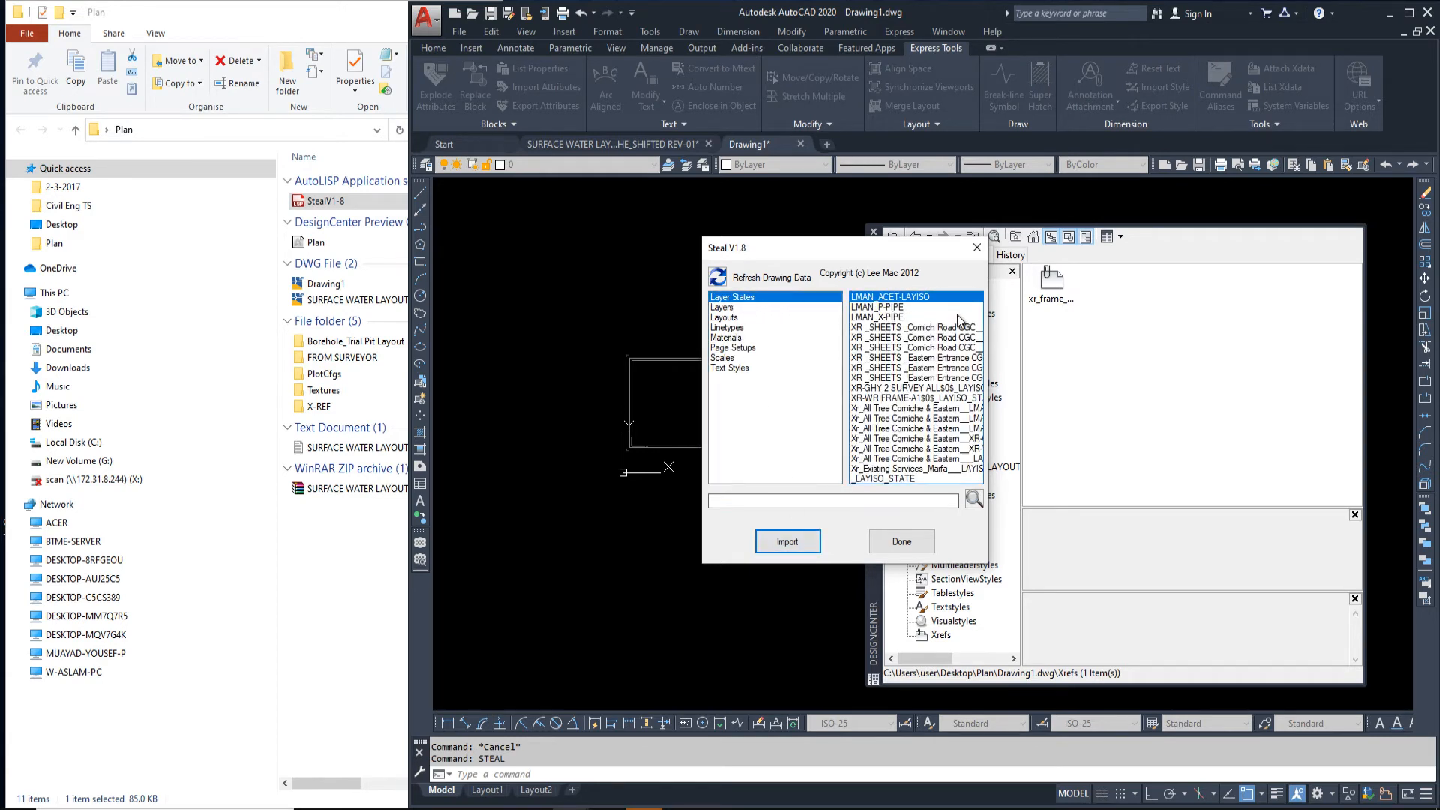
{"action": "left_click", "coordinate": [915, 477], "text": "shift"}
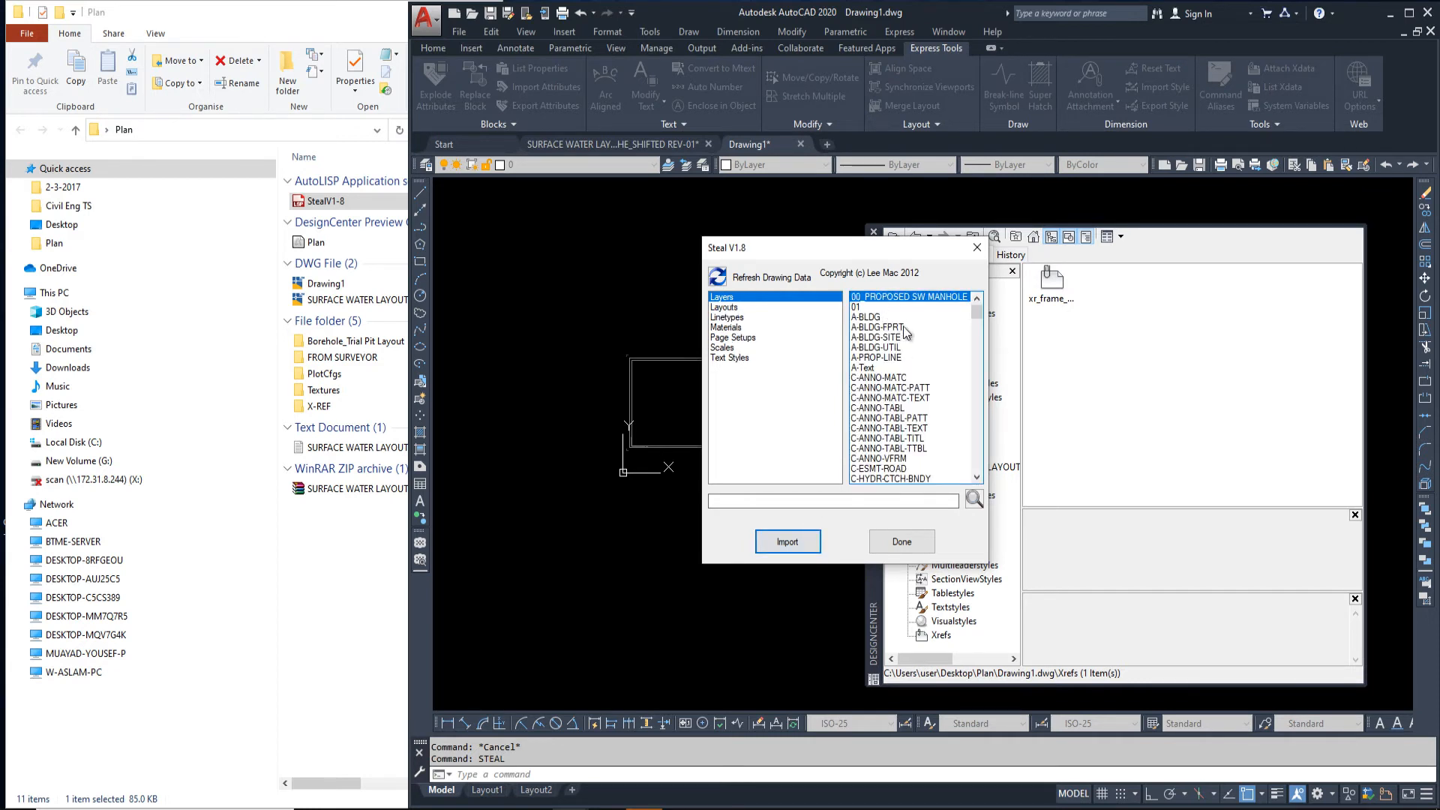
Import the full list of layers from the source drawing, starting at 00_PROPOSED SW MANHOLE
{"action": "scroll", "coordinate": [907, 332], "scroll_direction": "down", "scroll_amount": 15}
{"action": "left_click", "coordinate": [911, 480], "text": "shift"}
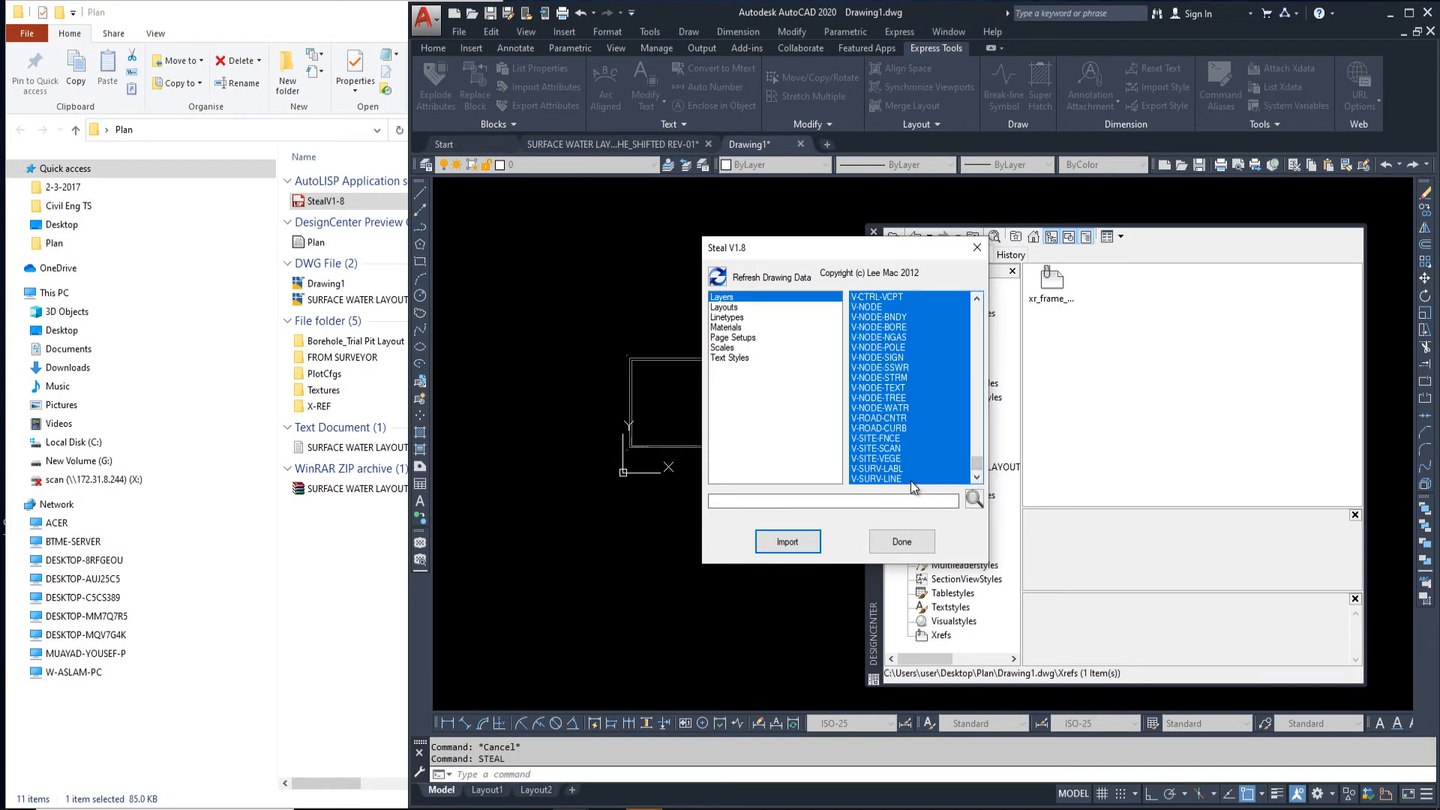
{"action": "left_click", "coordinate": [784, 546]}
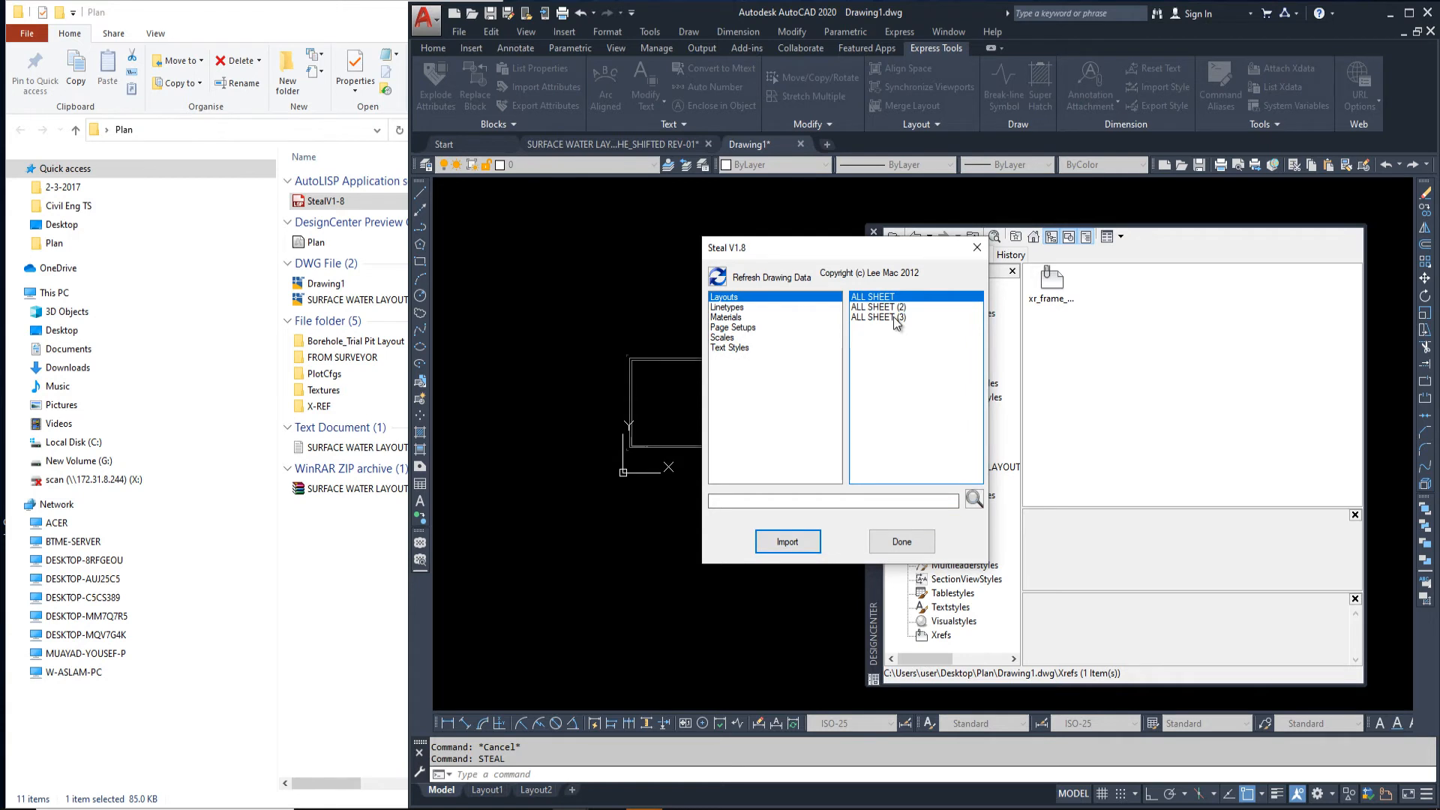
Leave the layouts in place and import all linetypes, ending with SUB_SURFCE_DRAINAGE
{"action": "left_click", "coordinate": [735, 298]}
{"action": "left_click", "coordinate": [735, 307]}
{"action": "left_click", "coordinate": [735, 298]}
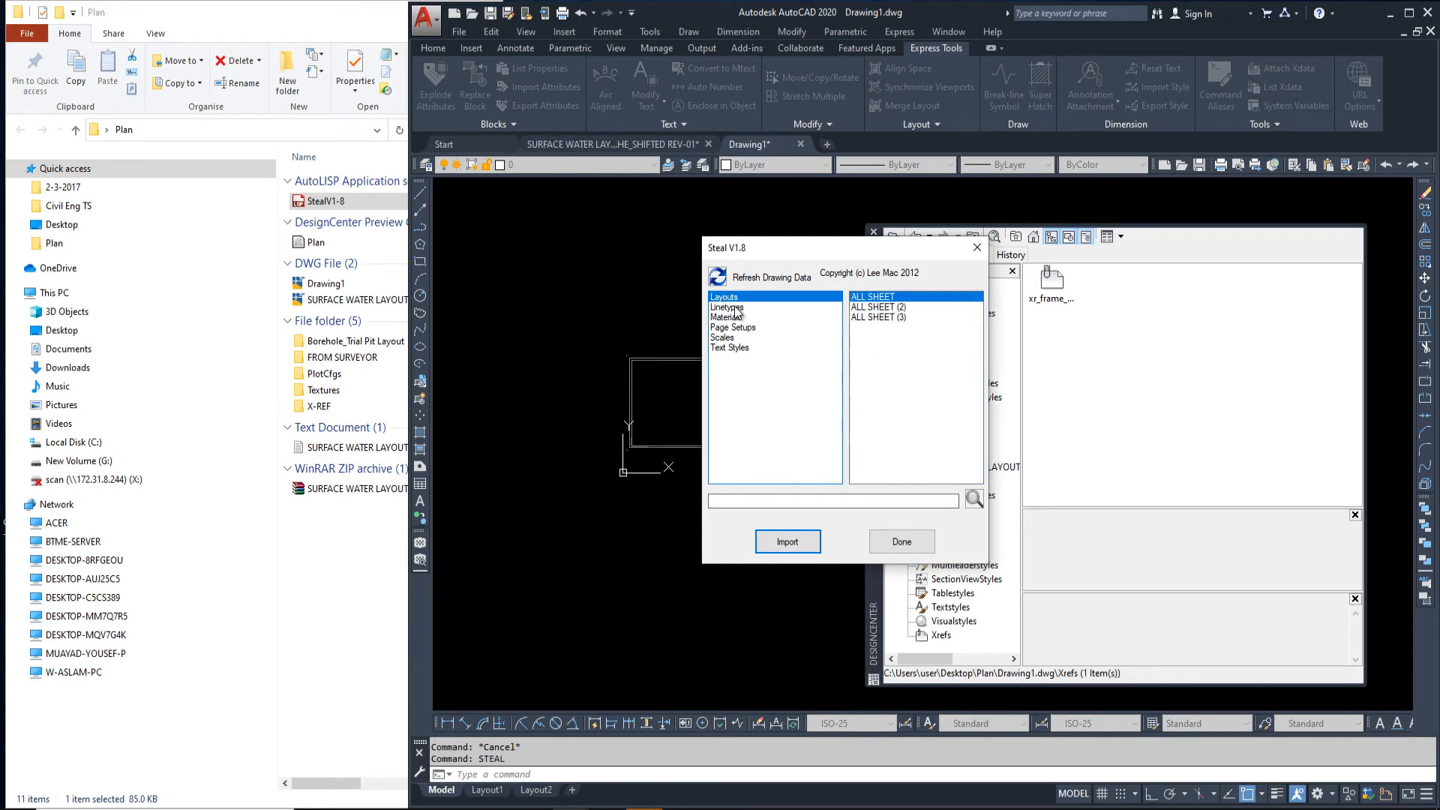
{"action": "left_click", "coordinate": [736, 308]}
{"action": "left_click", "coordinate": [882, 429], "text": "shift"}
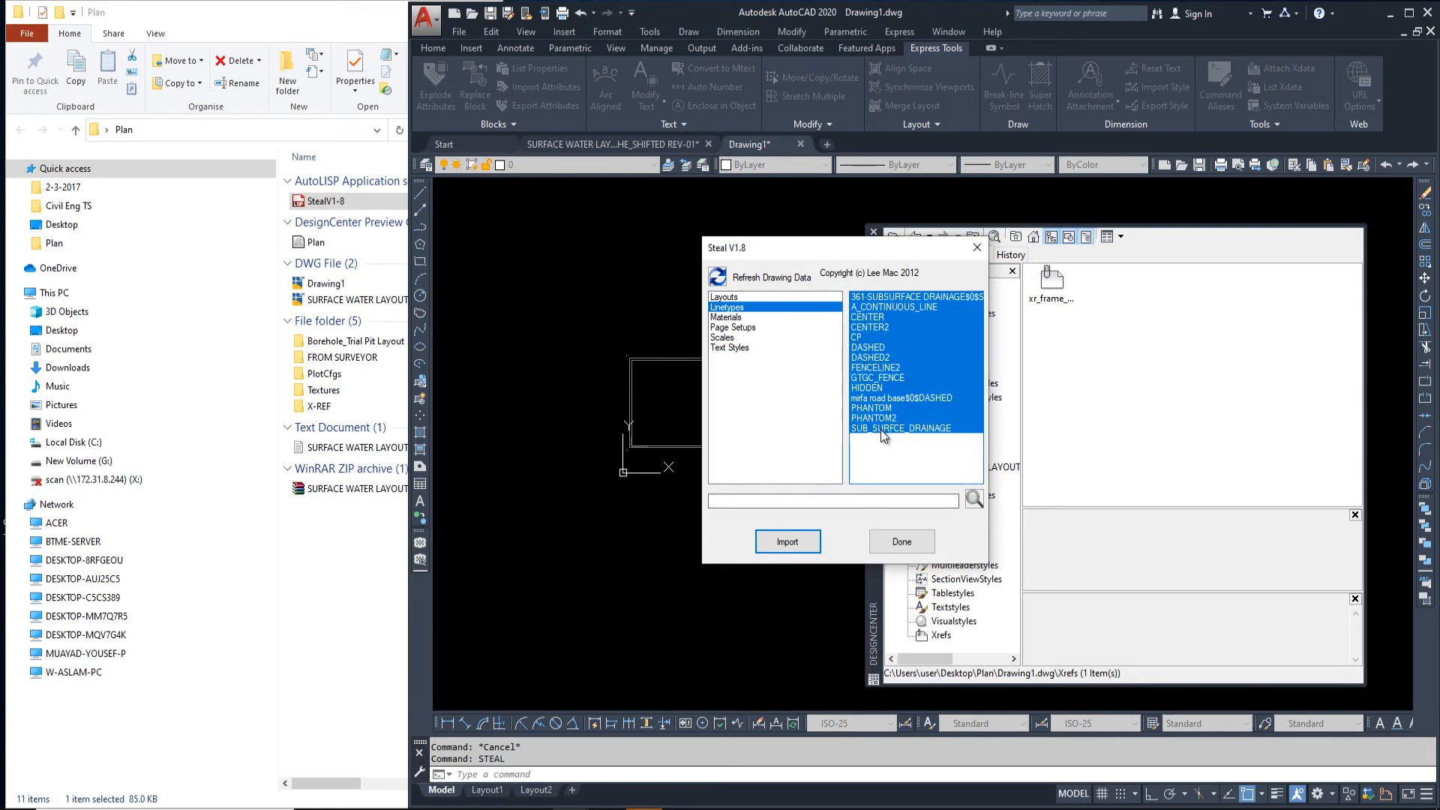
{"action": "left_click", "coordinate": [788, 541]}
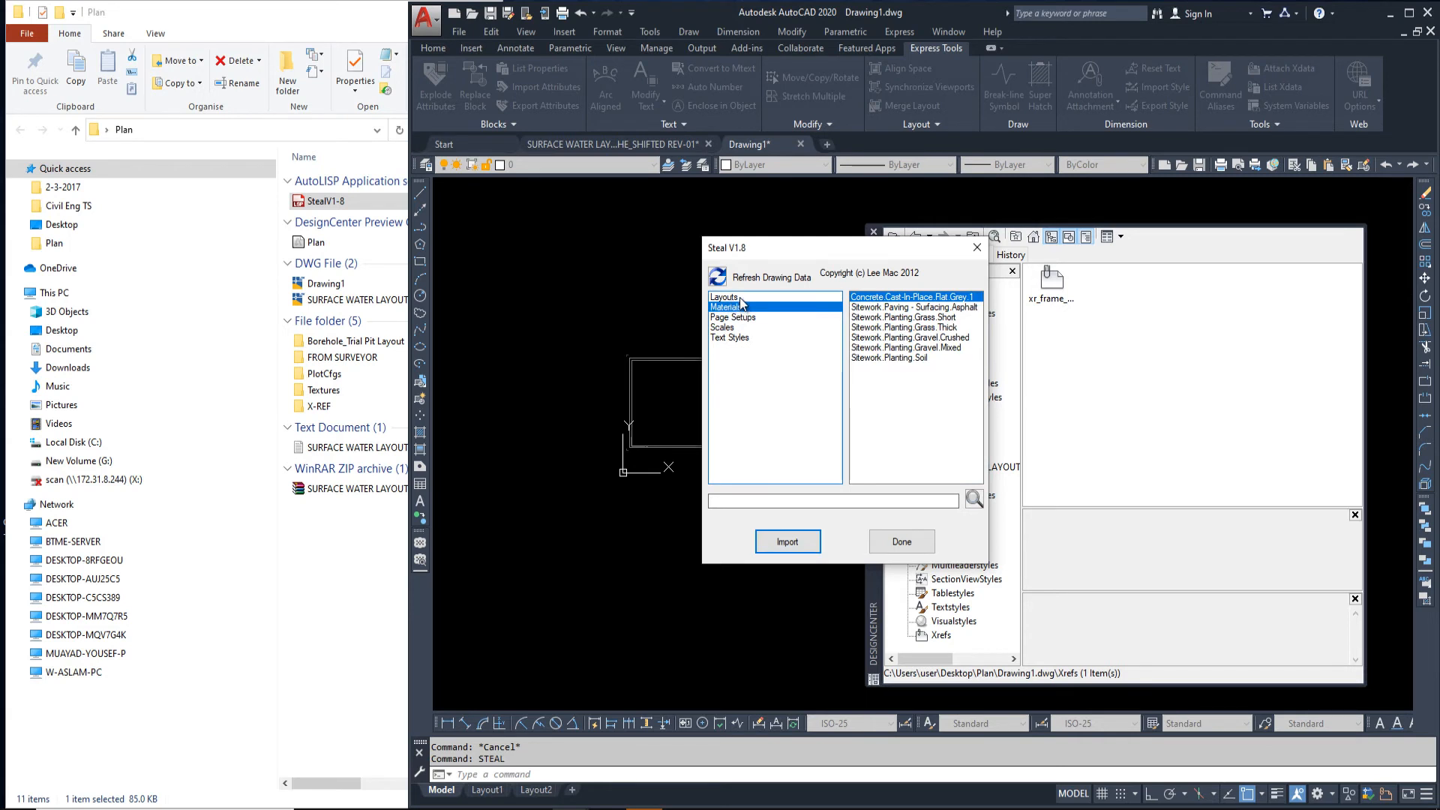
Import all of the source drawing's materials and the page setups ISO A0 to ISO A4
{"action": "left_click", "coordinate": [889, 358], "text": "shift"}
{"action": "left_click", "coordinate": [787, 541]}
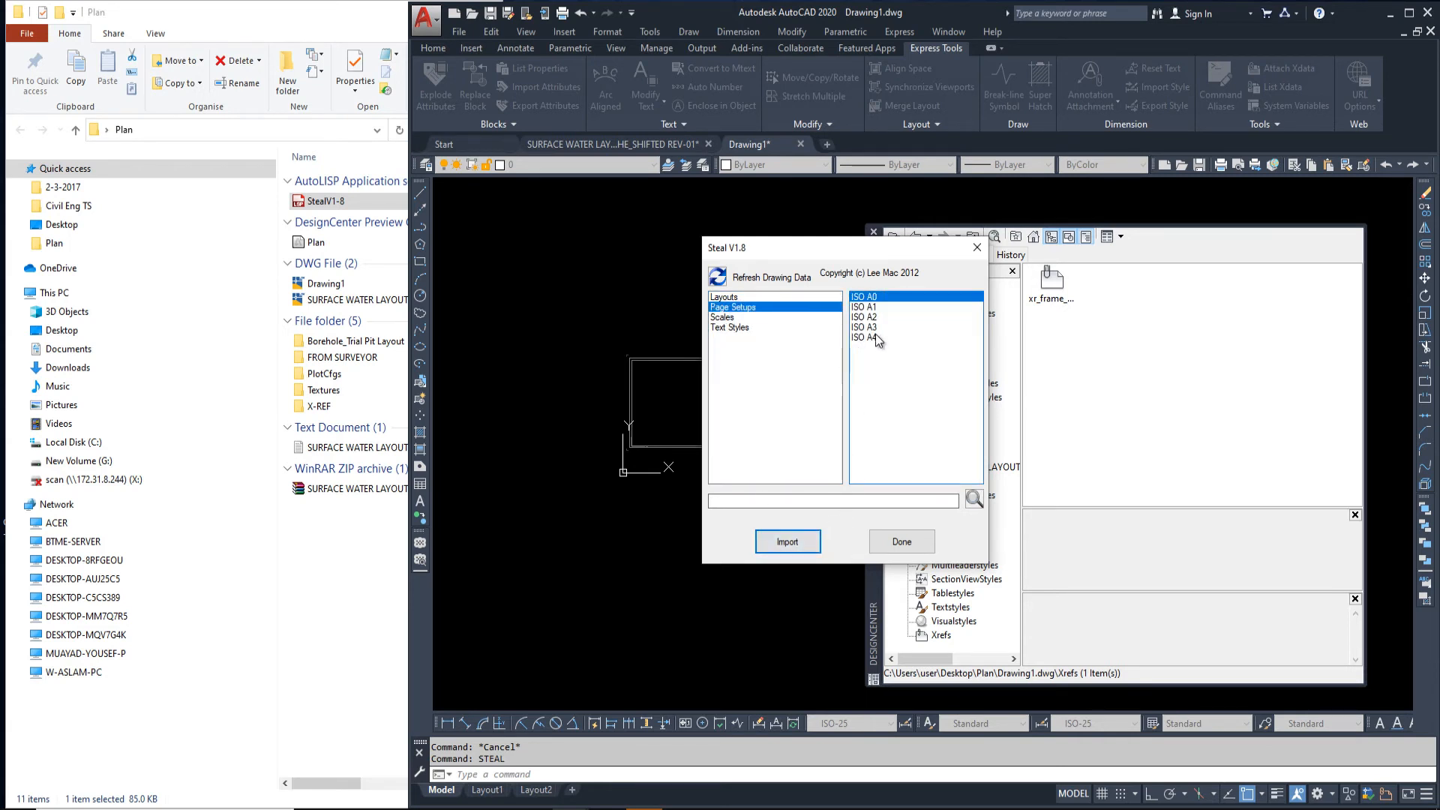
{"action": "left_click", "coordinate": [876, 337], "text": "shift"}
{"action": "left_click", "coordinate": [787, 542]}
Import all of the source drawing's scales and text styles
{"action": "scroll", "coordinate": [892, 480], "scroll_direction": "down", "scroll_amount": 3}
{"action": "left_click", "coordinate": [876, 478], "text": "shift"}
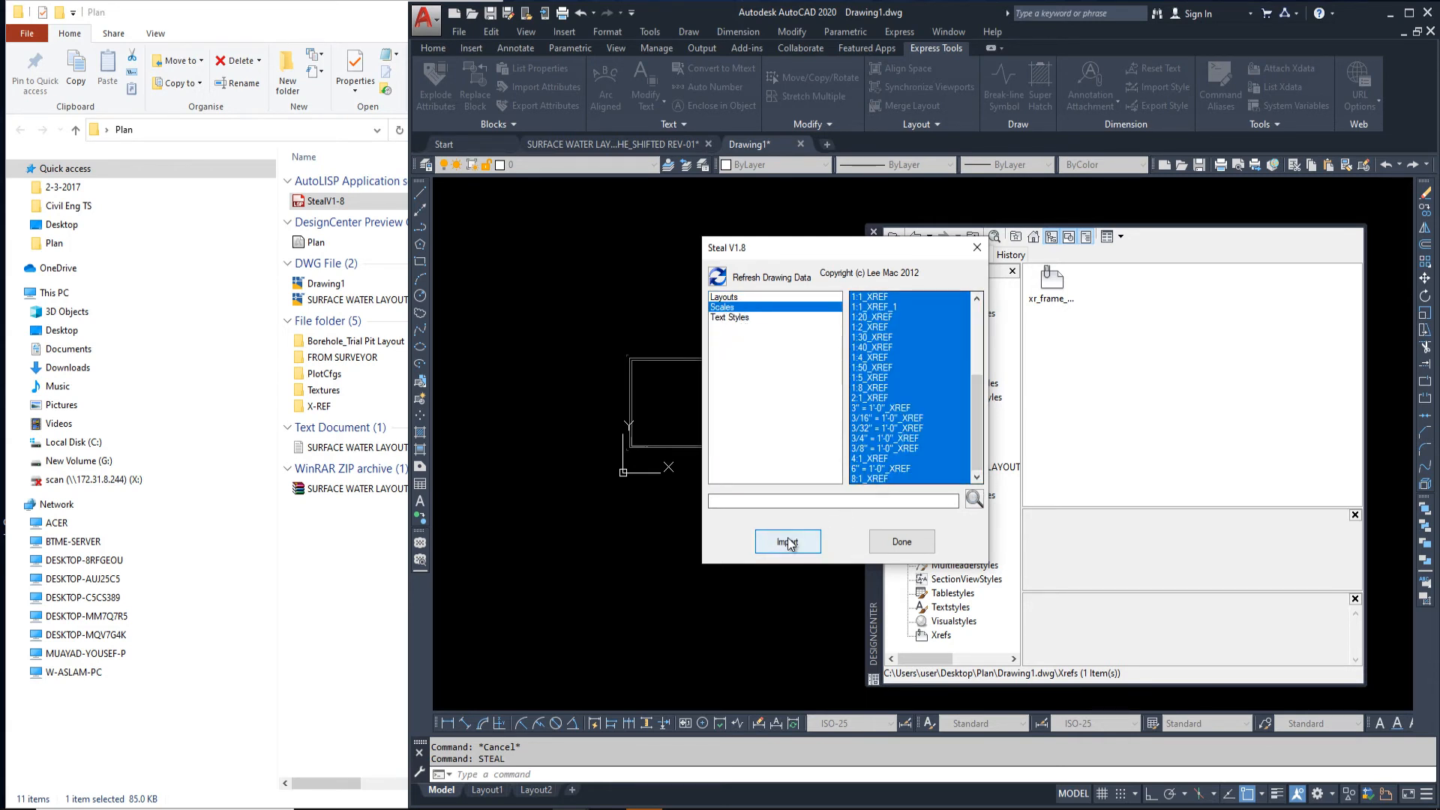
{"action": "left_click", "coordinate": [788, 542]}
{"action": "left_click", "coordinate": [866, 440], "text": "shift"}
{"action": "left_click", "coordinate": [810, 542]}
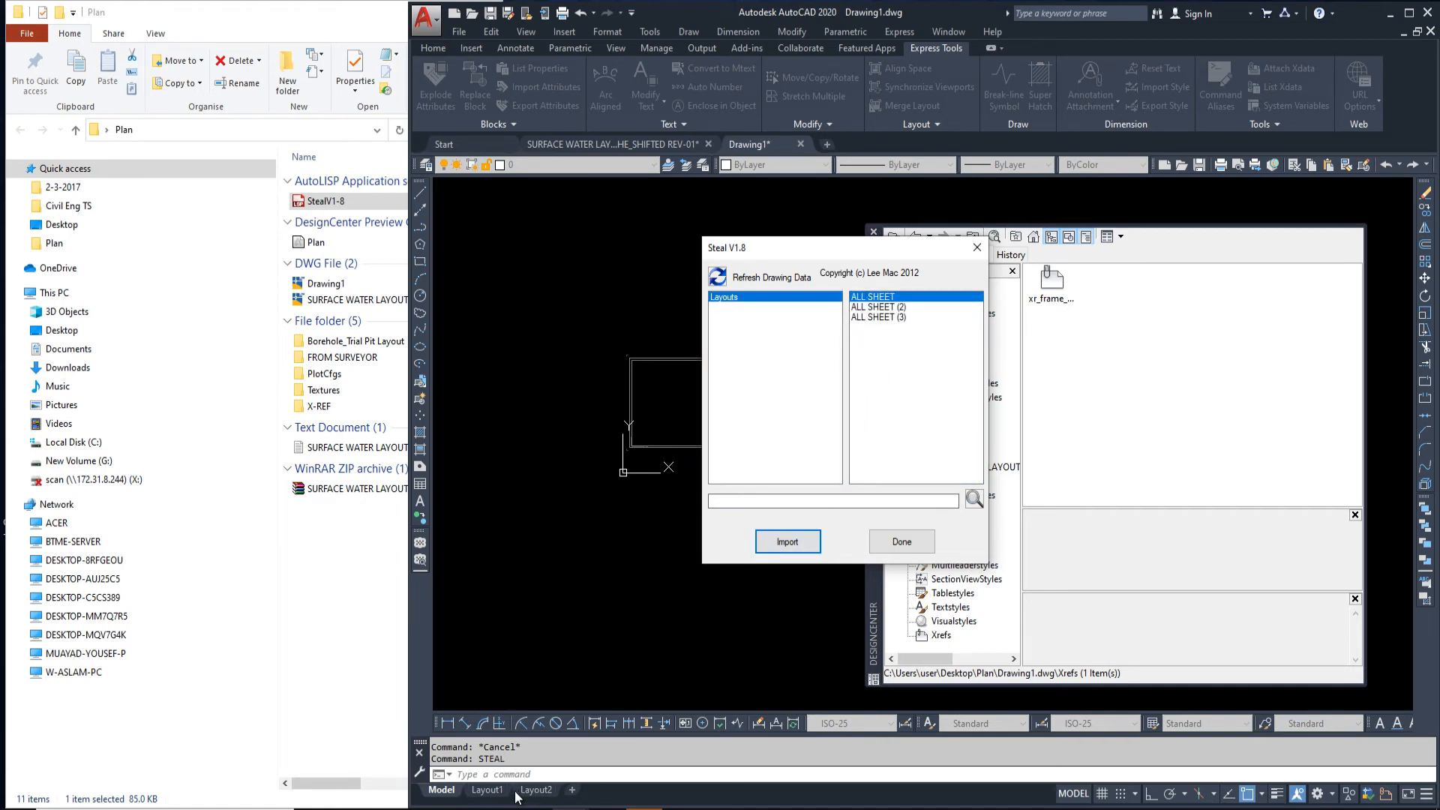
Import the layouts ALL SHEET, ALL SHEET (2) and ALL SHEET (3), and delete Layout2 and Layout1 from Drawing1
{"action": "left_click", "coordinate": [876, 316], "text": "shift"}
{"action": "left_click", "coordinate": [787, 541]}
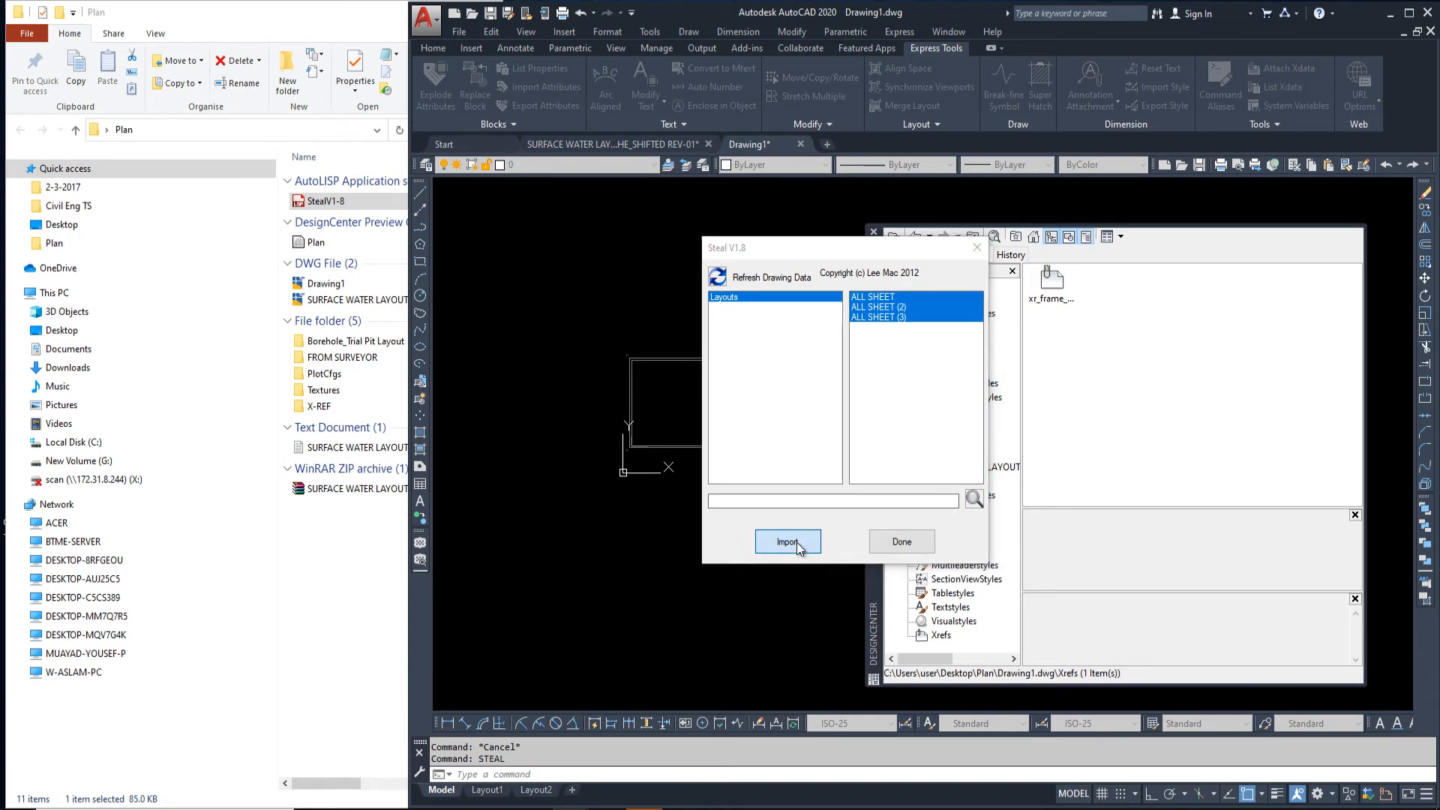
{"action": "right_click", "coordinate": [666, 790]}
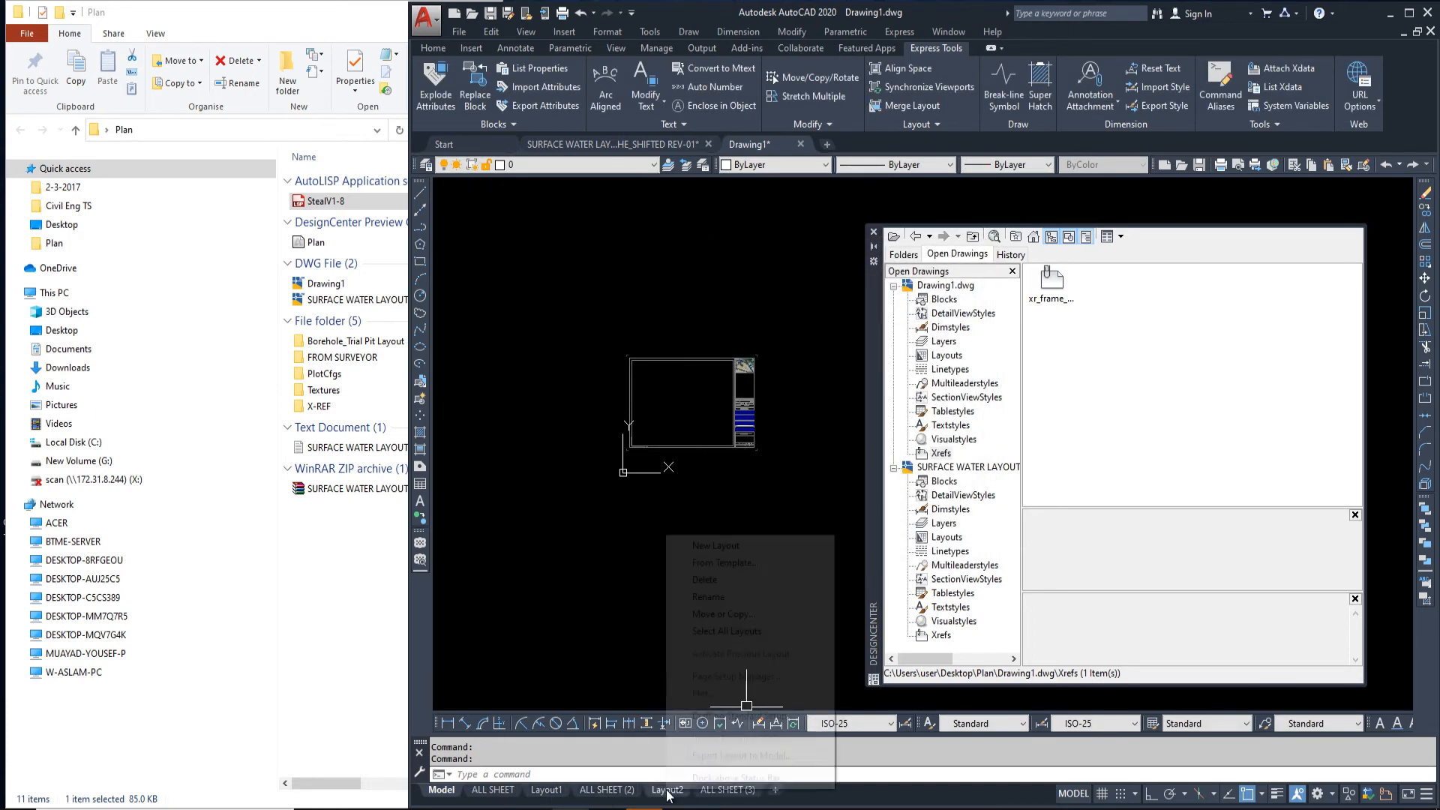
{"action": "left_click", "coordinate": [705, 580]}
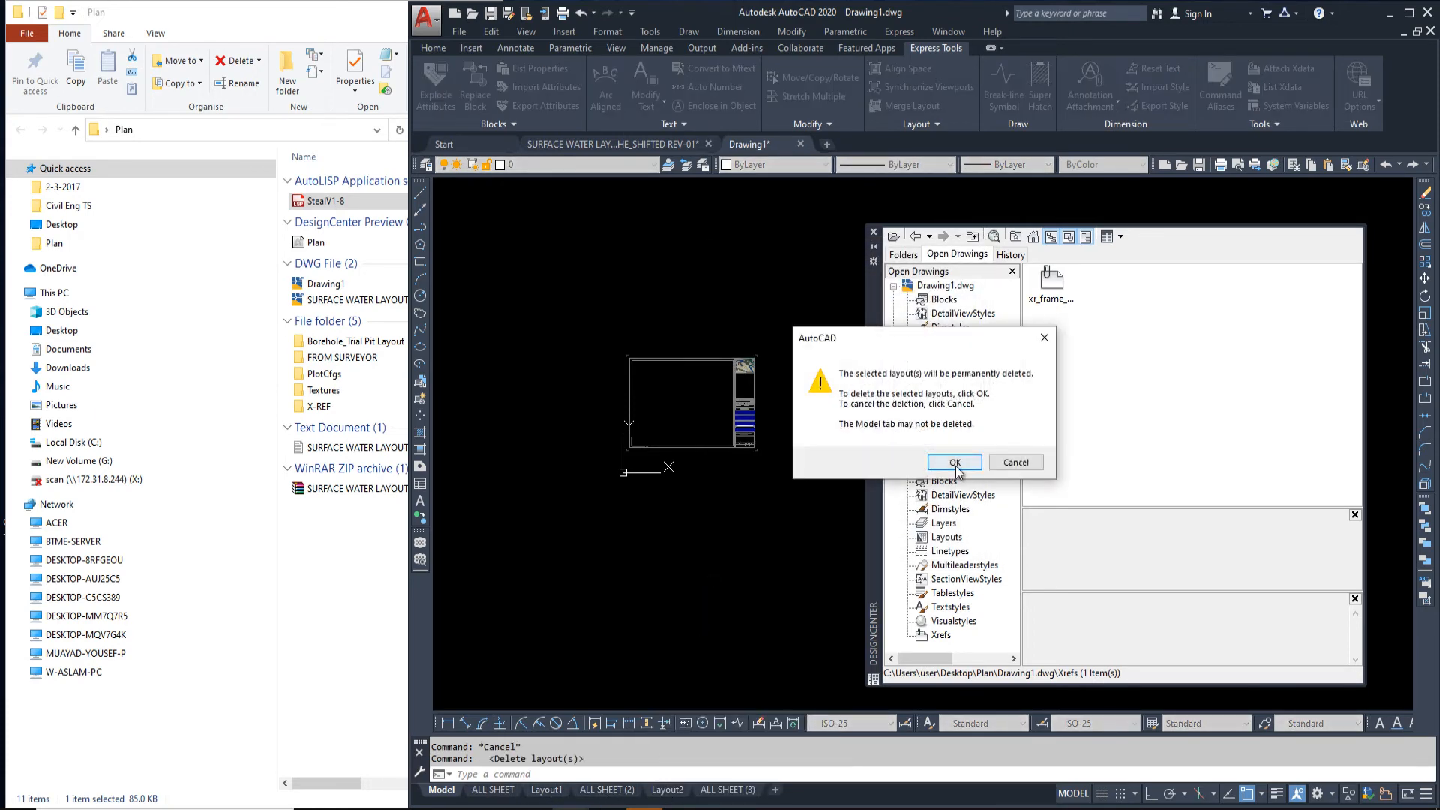
{"action": "left_click", "coordinate": [955, 466]}
{"action": "right_click", "coordinate": [547, 789]}
{"action": "left_click", "coordinate": [587, 582]}
{"action": "left_click", "coordinate": [954, 466]}
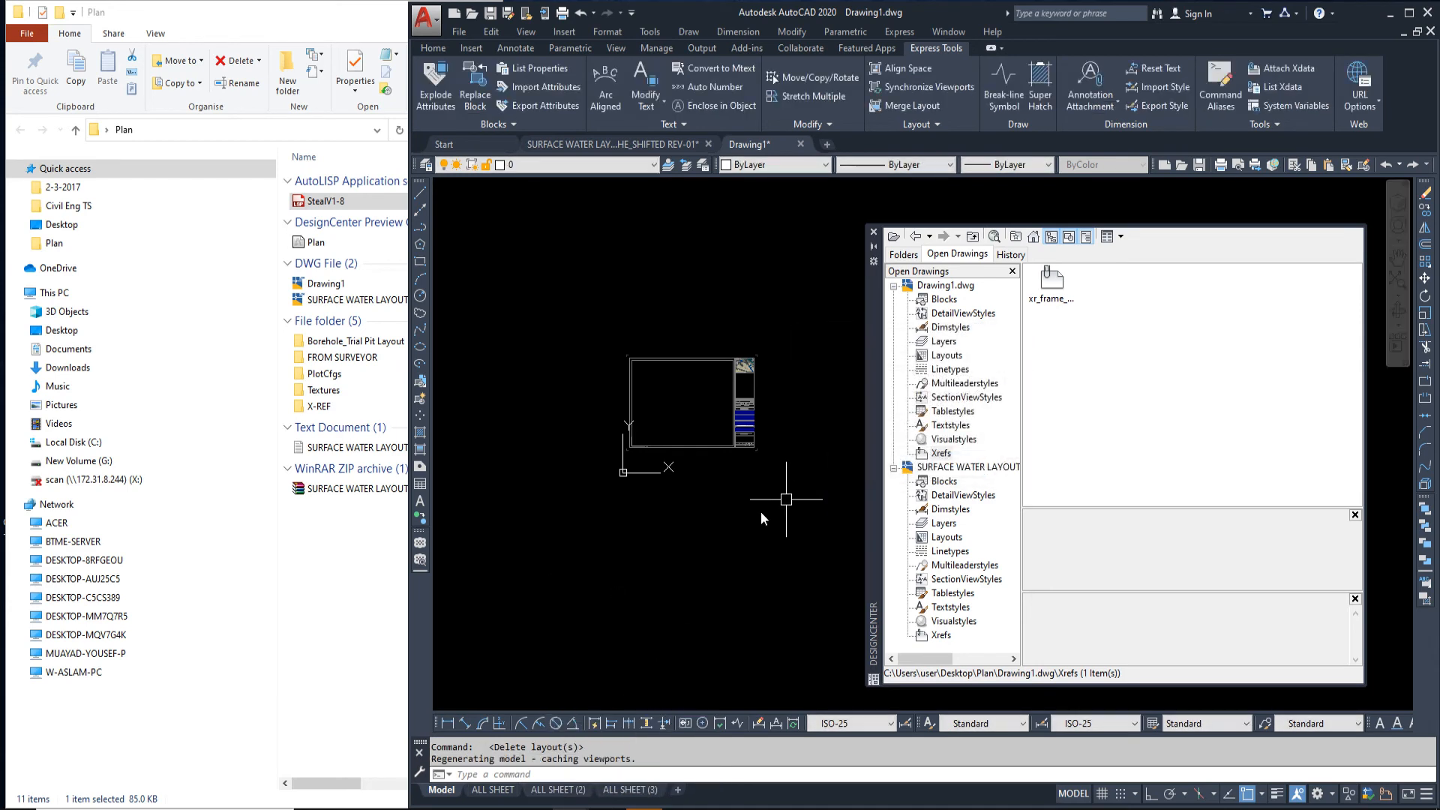
Open the imported ALL SHEET layout and examine its row of sheet frames
{"action": "left_click", "coordinate": [493, 789]}
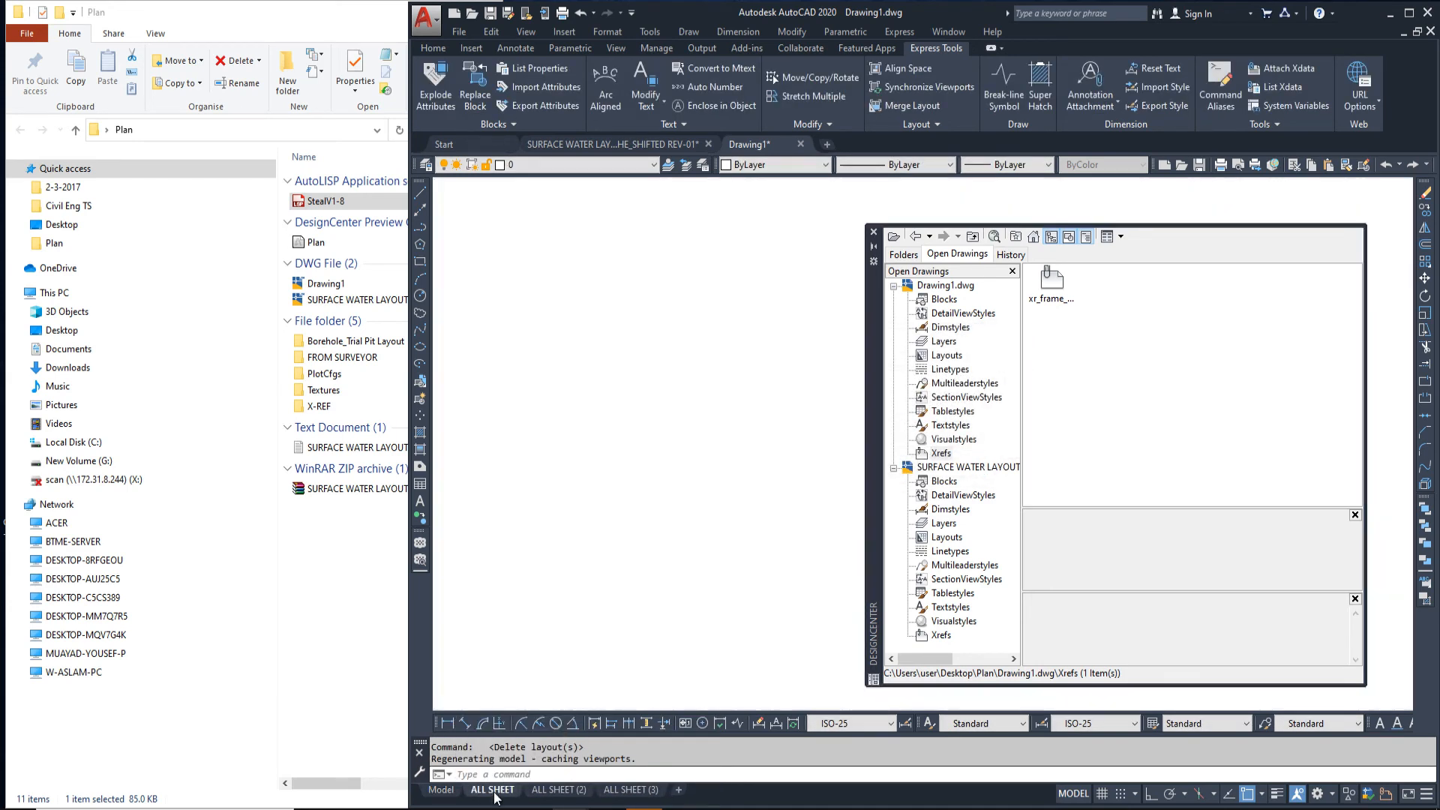
{"action": "scroll", "coordinate": [618, 416], "scroll_direction": "down", "scroll_amount": 6}
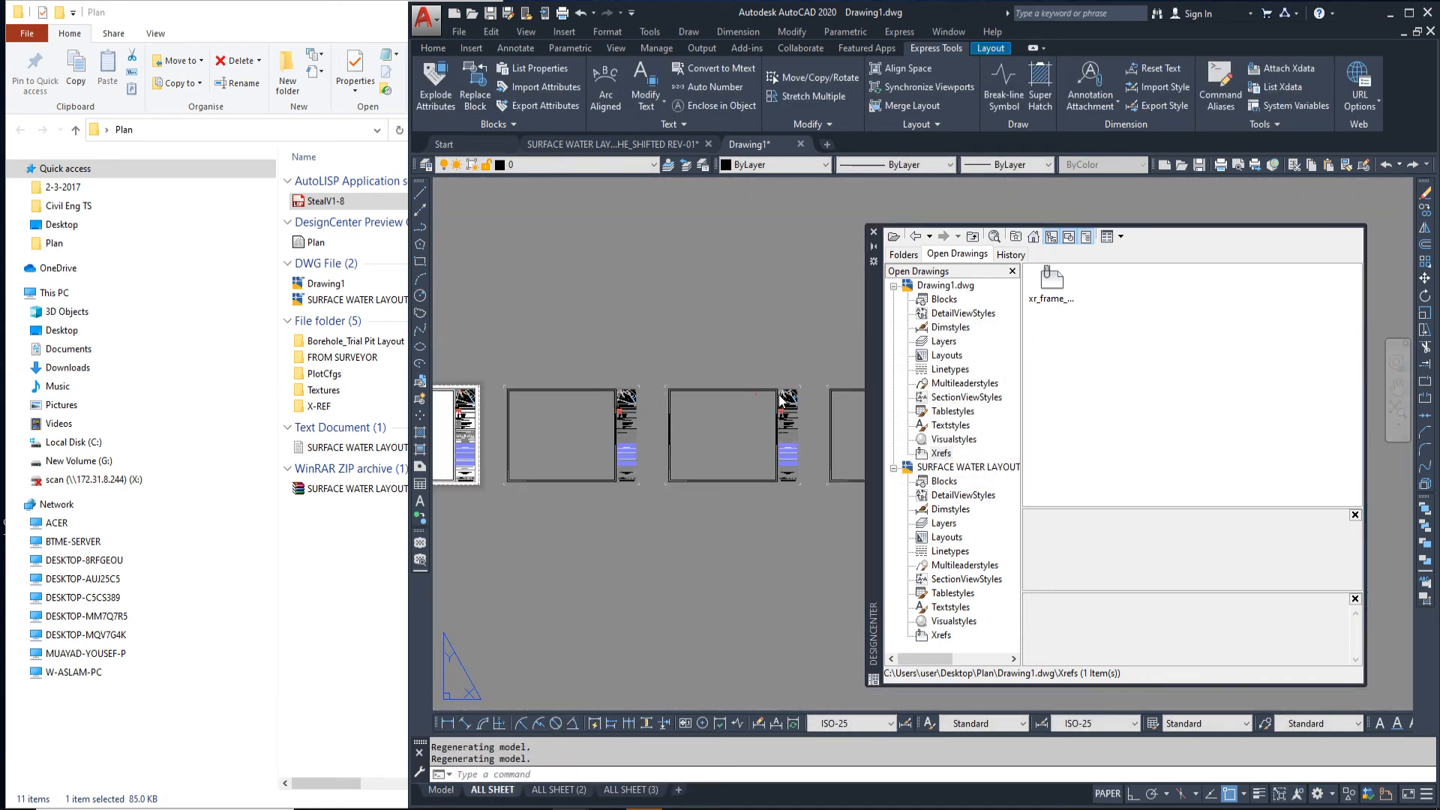
{"action": "mouse_move", "coordinate": [454, 427]}
{"action": "middle_mouse_down"}
{"action": "mouse_move", "coordinate": [601, 398]}
{"action": "mouse_move", "coordinate": [498, 407]}
{"action": "middle_mouse_up"}
{"action": "middle_click_drag", "start_coordinate": [713, 411], "coordinate": [551, 420]}
{"action": "middle_click_drag", "start_coordinate": [756, 427], "coordinate": [738, 427]}
{"action": "middle_click_drag", "start_coordinate": [589, 434], "coordinate": [696, 457]}
{"action": "scroll", "coordinate": [696, 457], "scroll_direction": "up", "scroll_amount": 2}
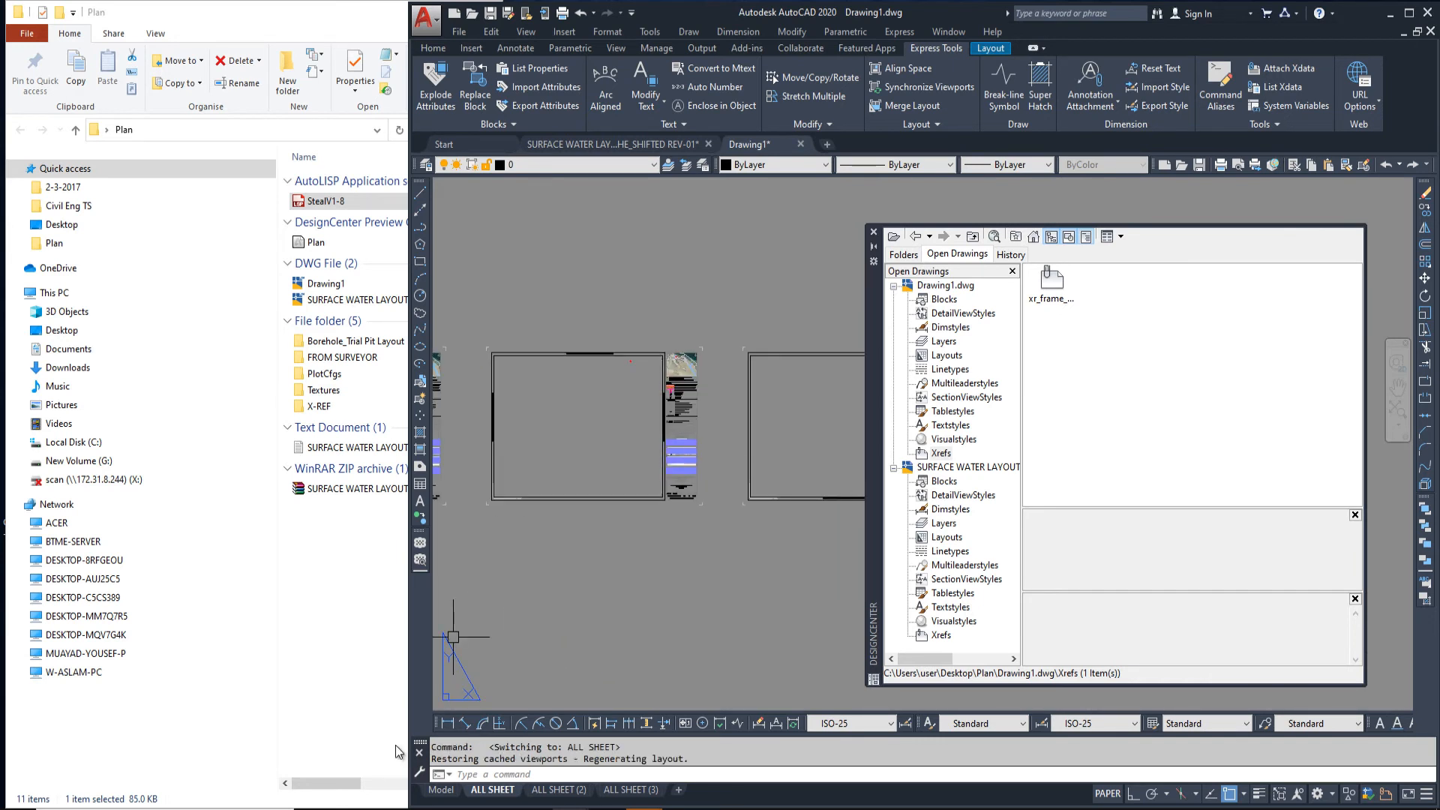
Return to model space and erase the sheet frame reference
{"action": "left_click", "coordinate": [441, 789]}
{"action": "key", "text": "Escape"}
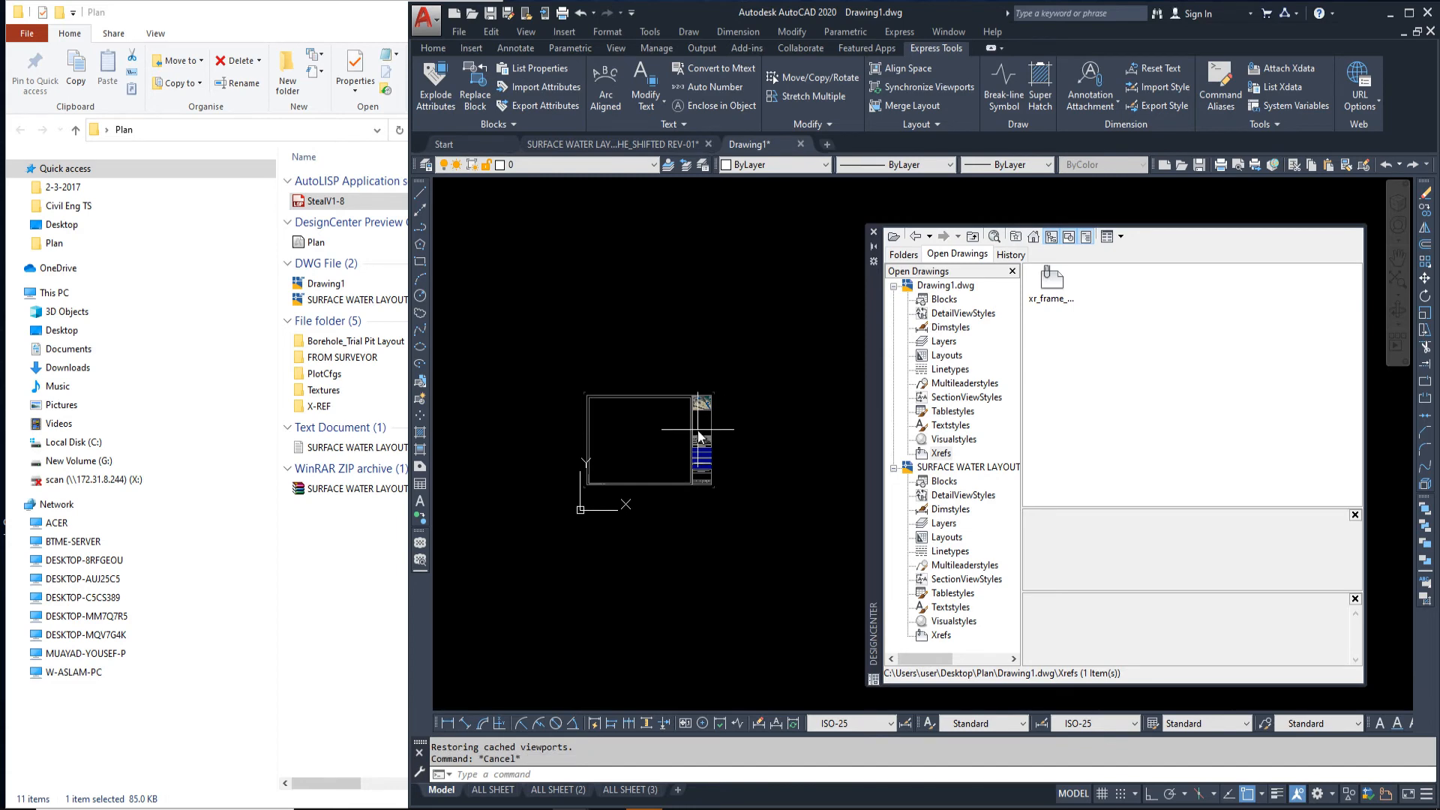
{"action": "left_click", "coordinate": [687, 449]}
{"action": "left_click", "coordinate": [682, 449]}
{"action": "type", "text": "e"}
{"action": "key", "text": "Return"}
{"action": "key", "text": "Escape"}
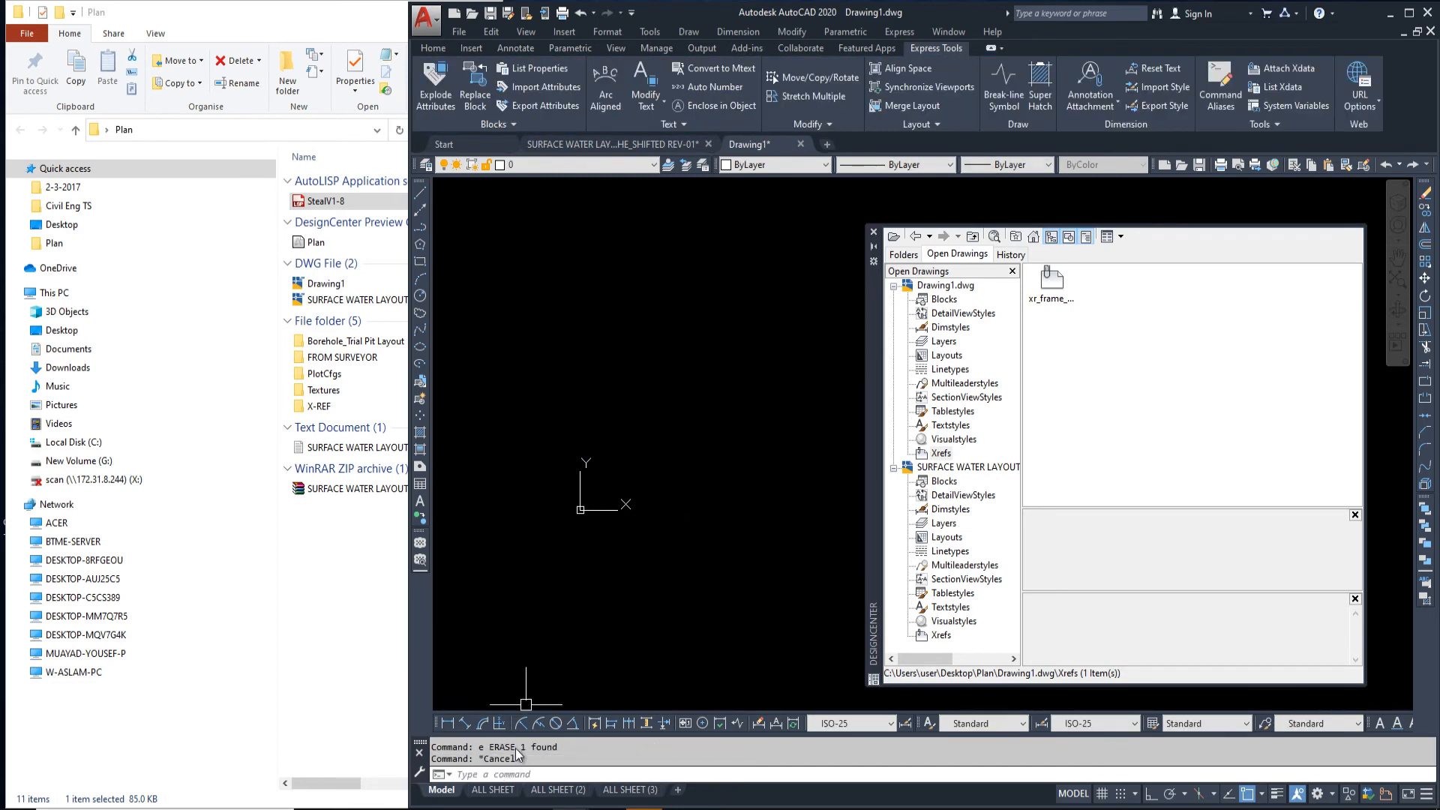
Check the ALL SHEET layout, and compare both drawings' blocks and dimension styles and the source drawing's layers in DesignCenter
{"action": "left_click", "coordinate": [493, 790]}
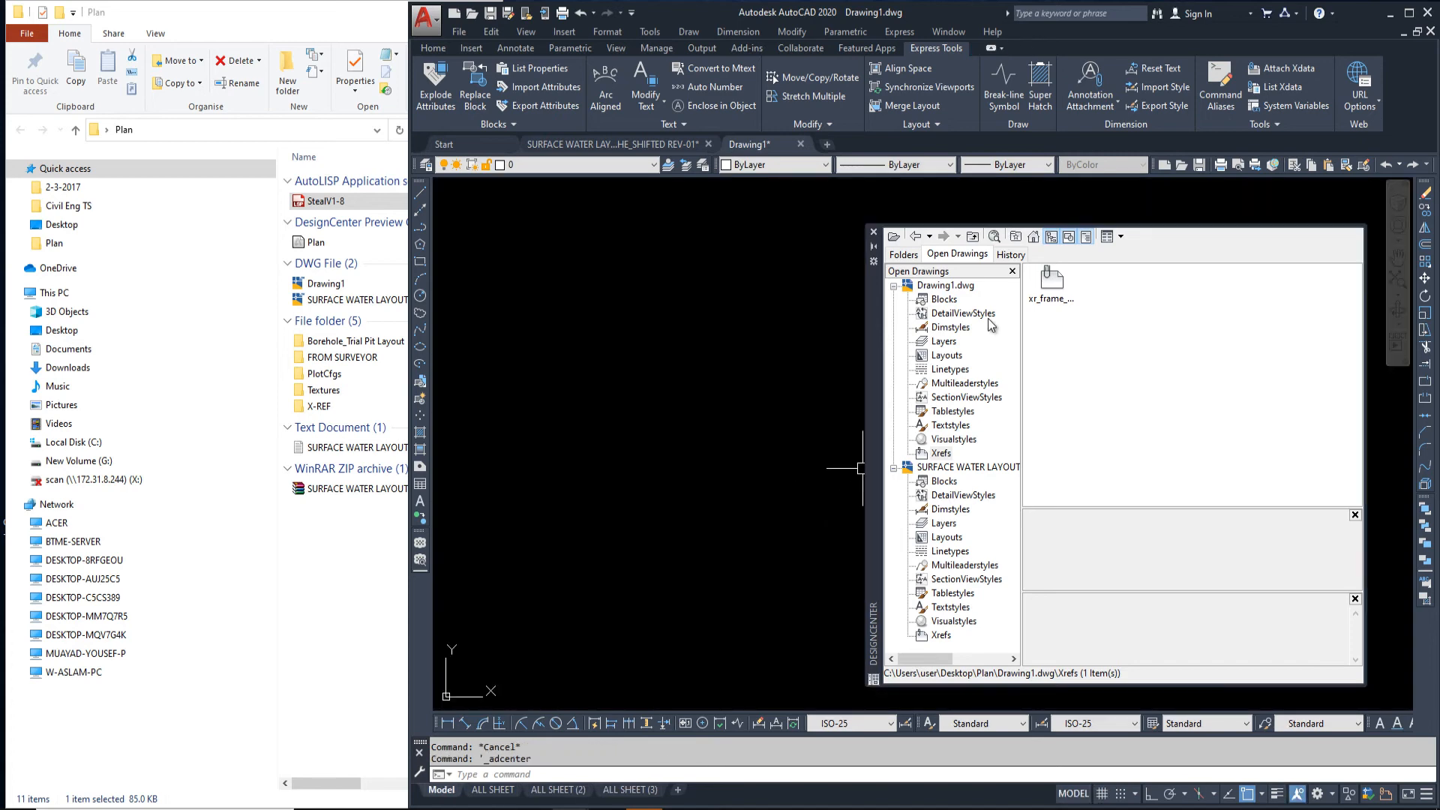
{"action": "left_click", "coordinate": [941, 297]}
{"action": "left_click", "coordinate": [945, 481]}
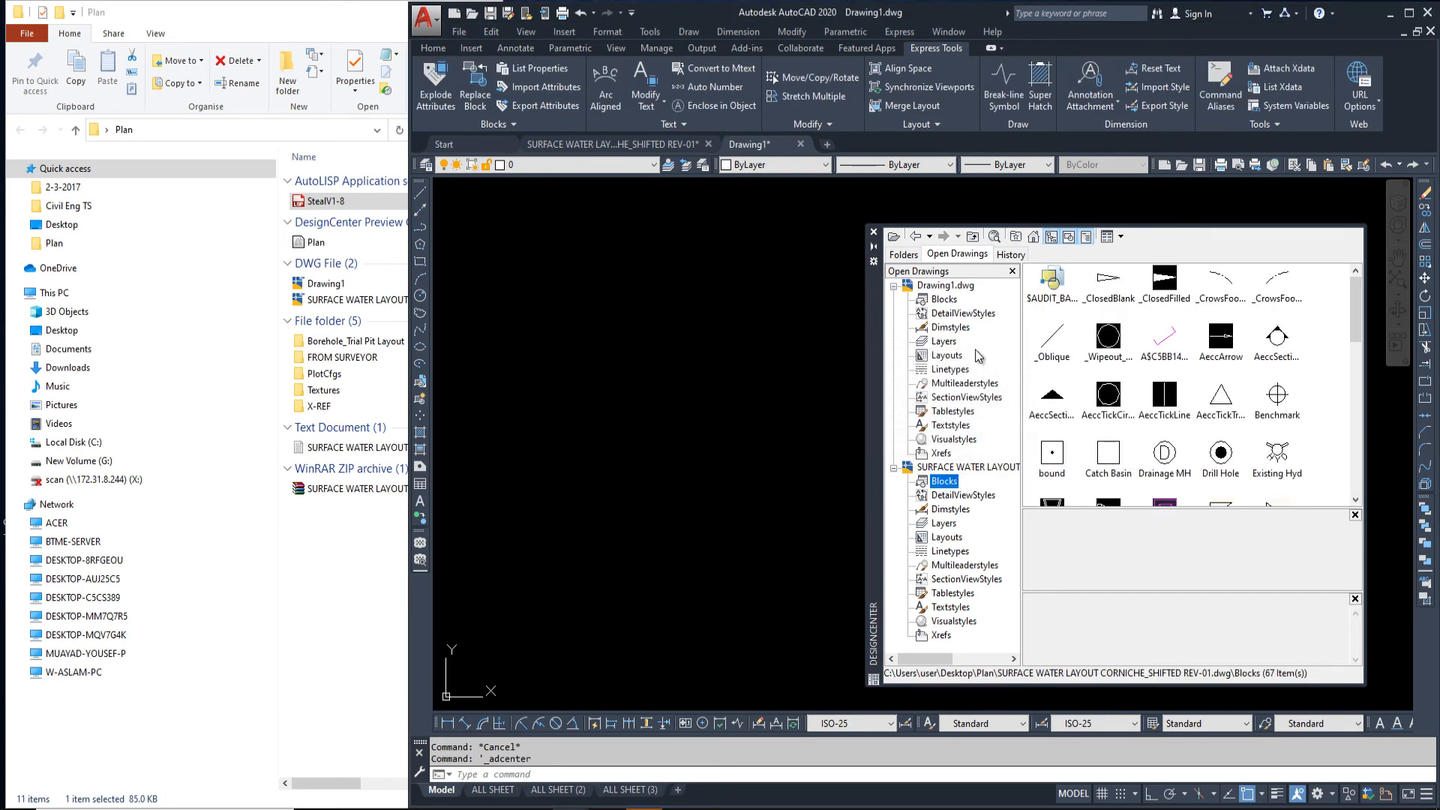
{"action": "left_click", "coordinate": [951, 328]}
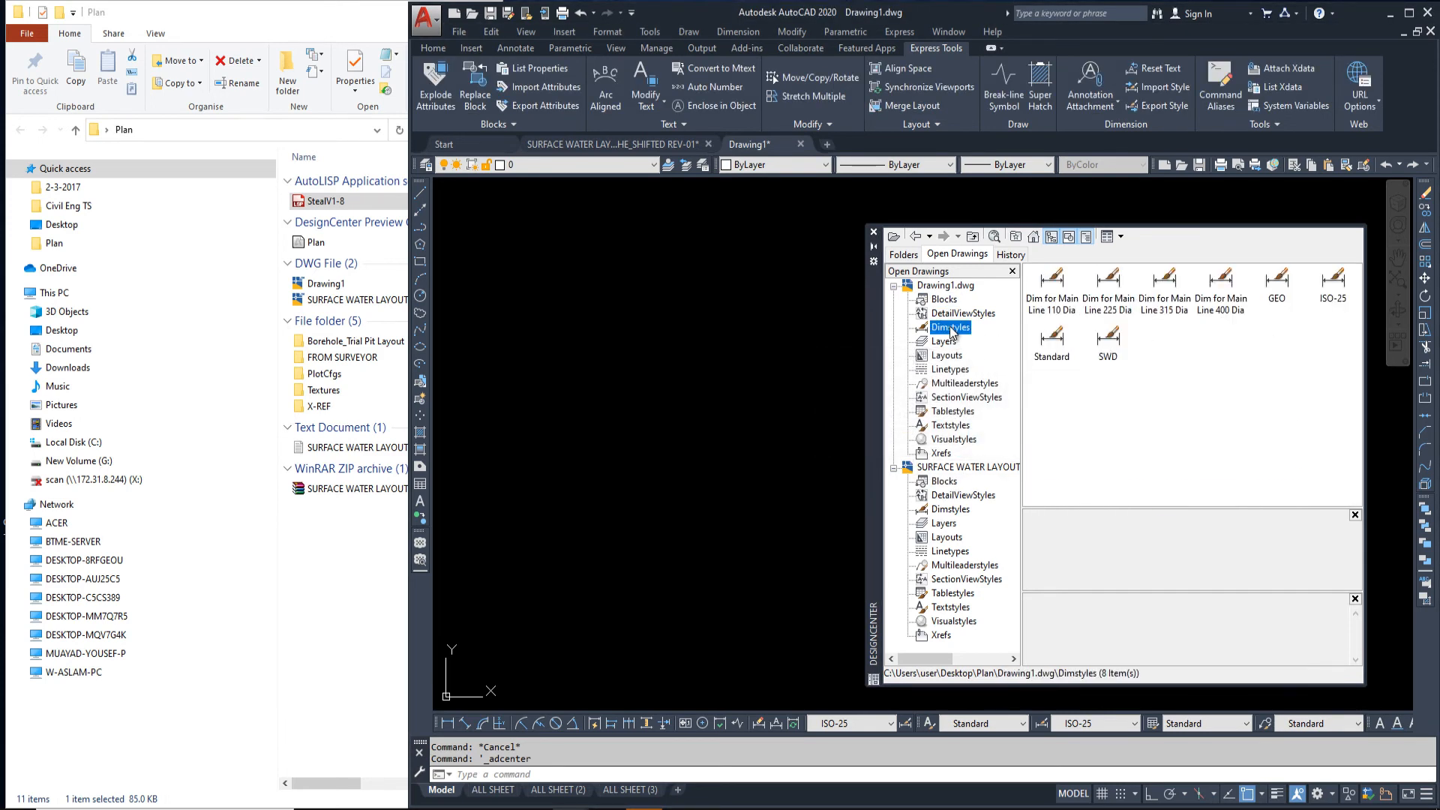
{"action": "left_click", "coordinate": [949, 510]}
{"action": "left_click", "coordinate": [945, 524]}
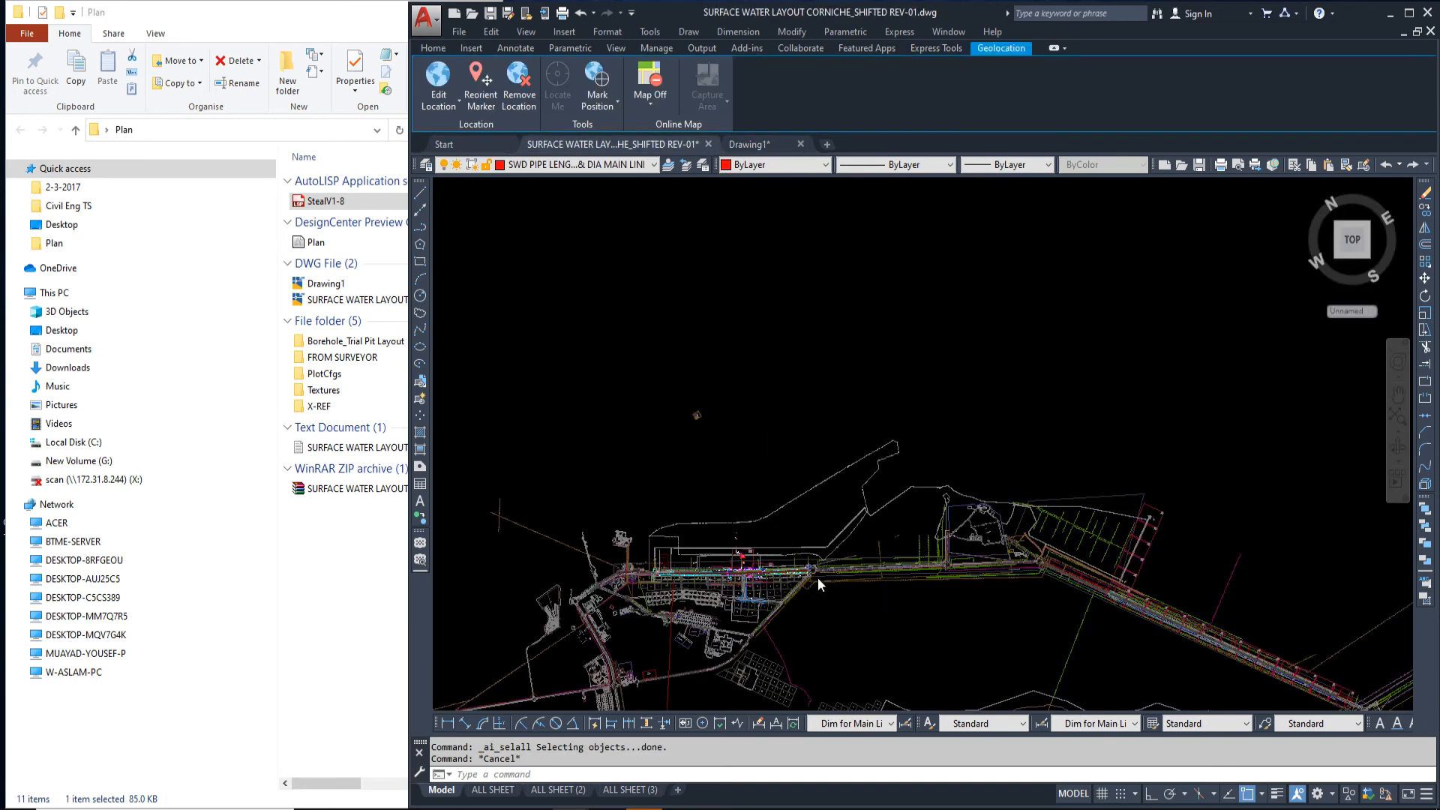
Set the coordinate system of the surface water layout drawing to World in model space
{"action": "scroll", "coordinate": [818, 577], "scroll_direction": "up", "scroll_amount": 5}
{"action": "key", "text": "Escape"}
{"action": "type", "text": "u"}
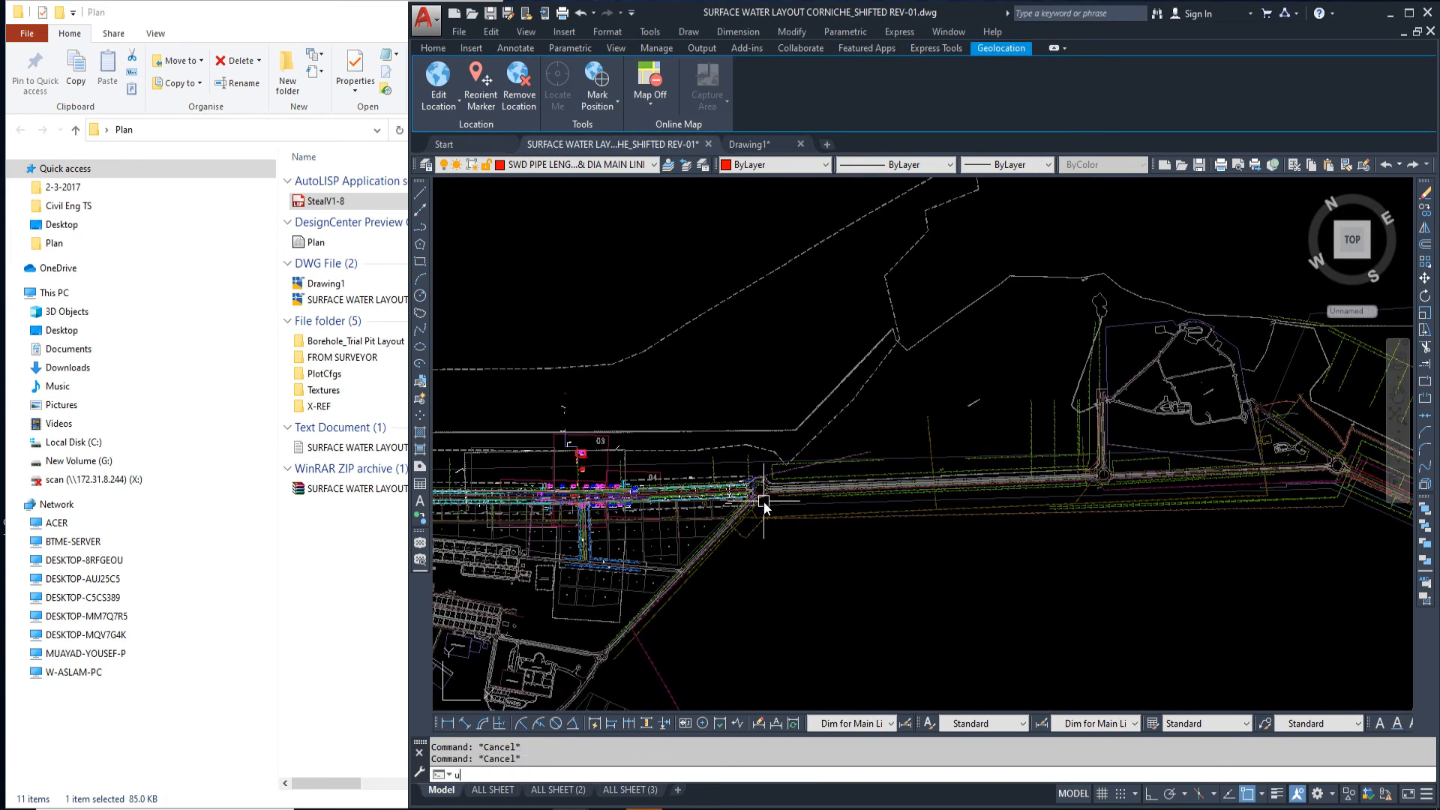
{"action": "type", "text": "vcs"}
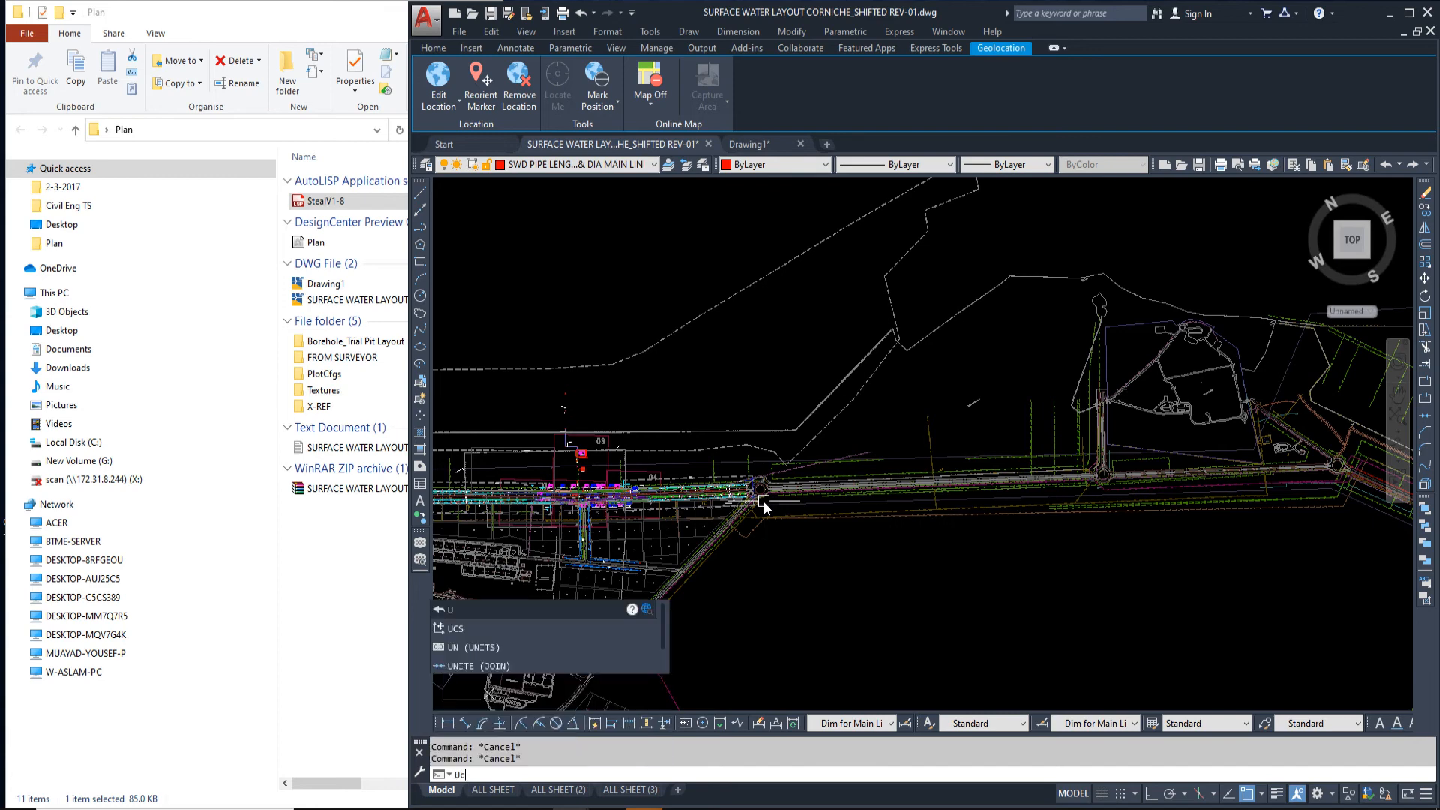
{"action": "key", "text": "Return"}
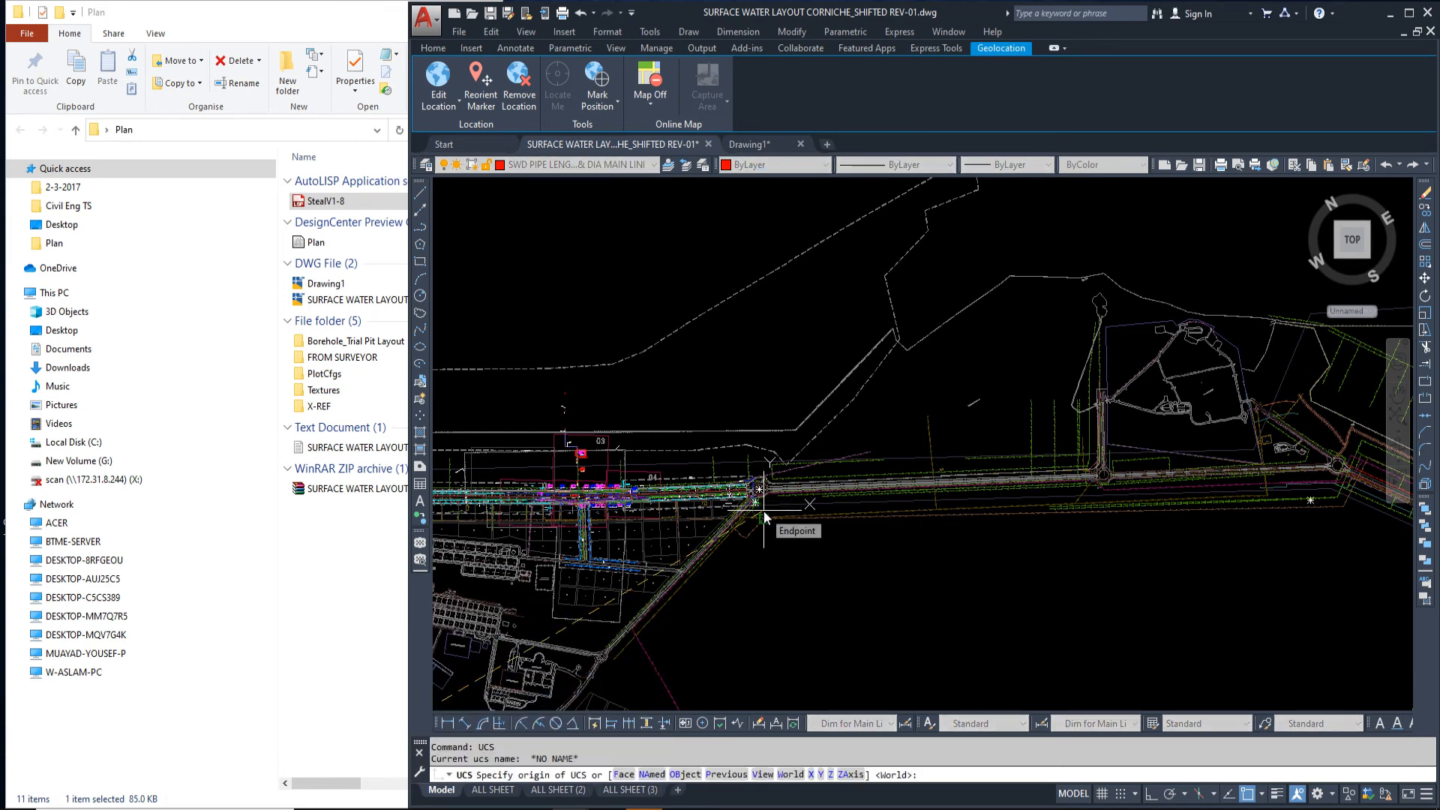
{"action": "key", "text": "Return"}
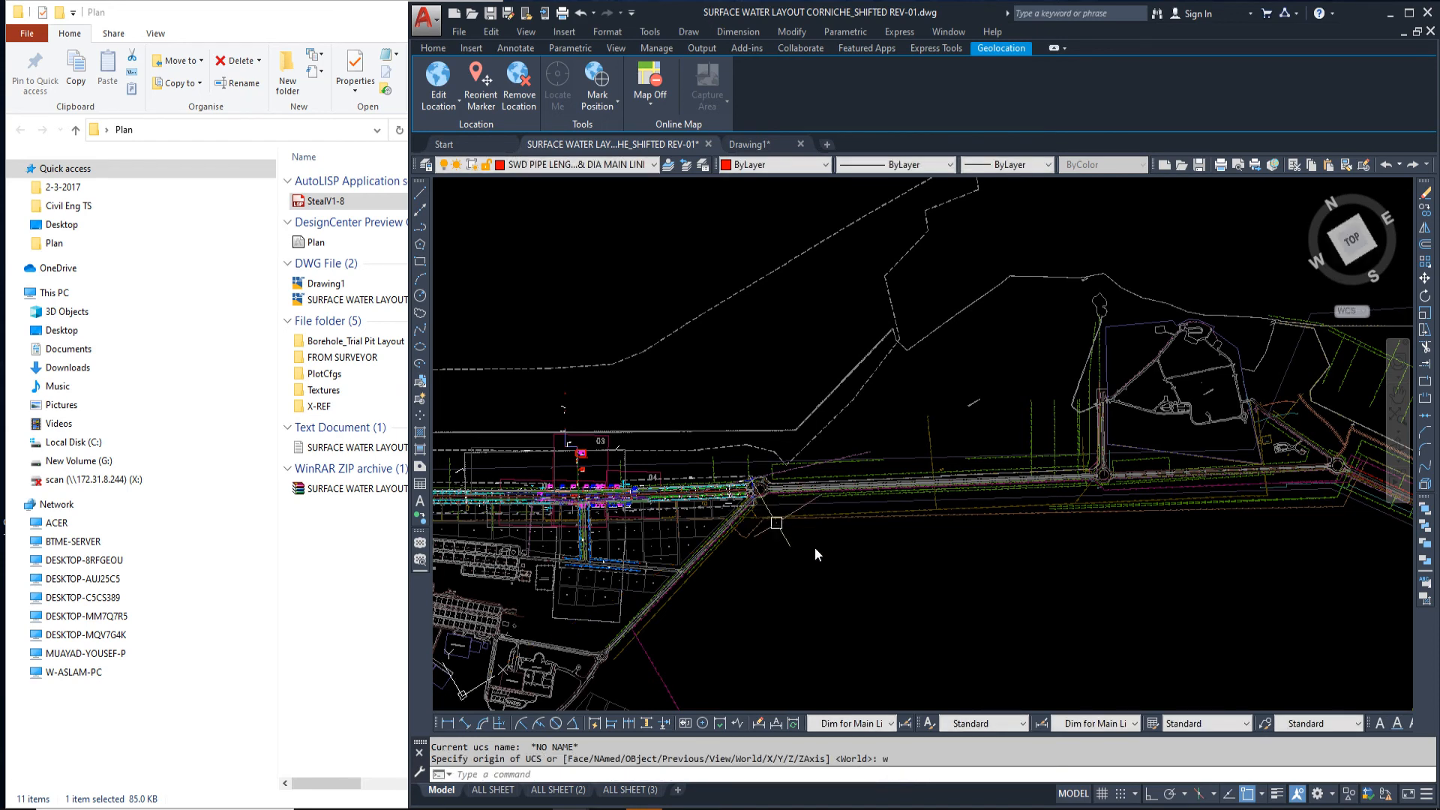
Copy all model space objects of the surface water layout drawing to the clipboard
{"action": "middle_click_drag", "start_coordinate": [773, 553], "coordinate": [920, 559]}
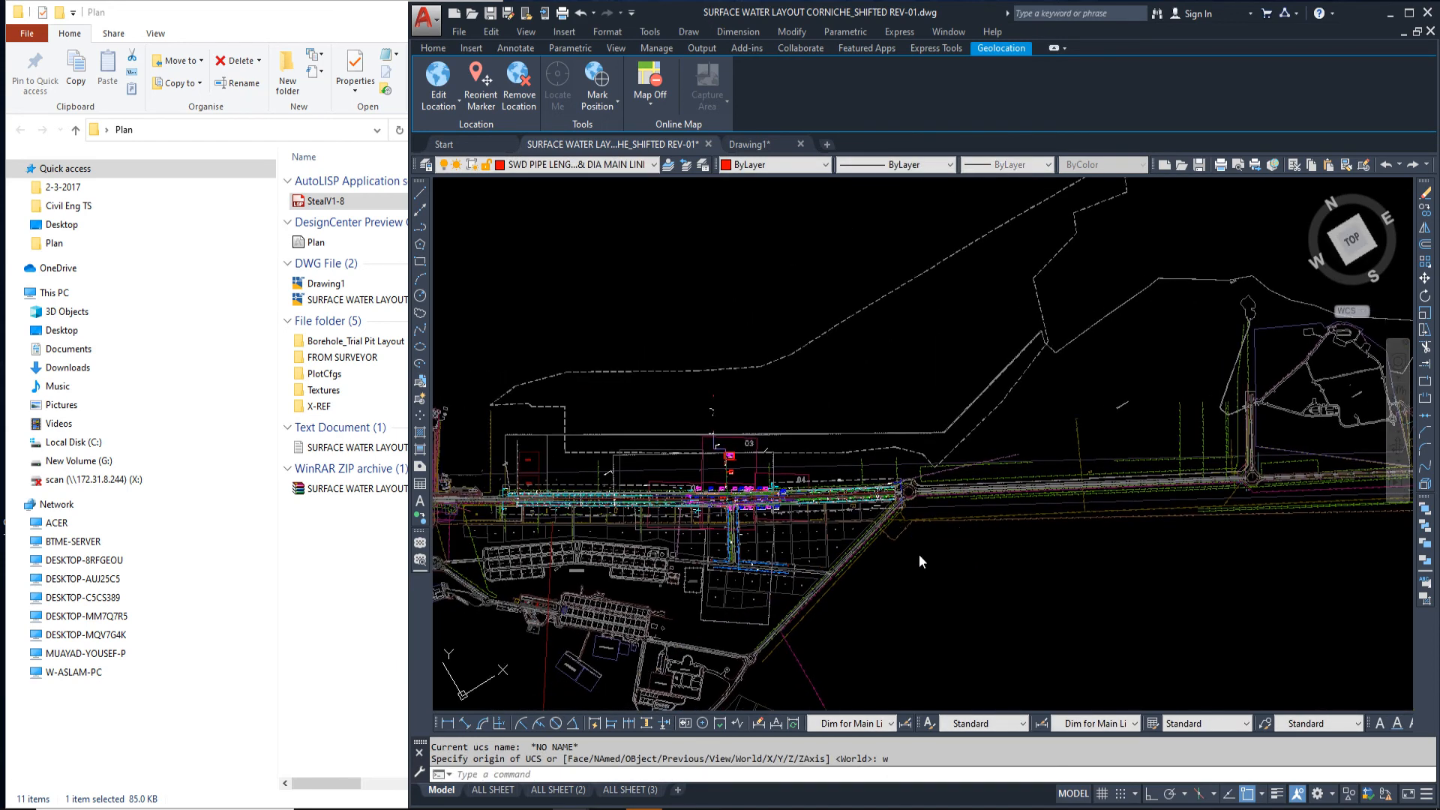
{"action": "key", "text": "ctrl+a"}
{"action": "key", "text": "ctrl+c"}
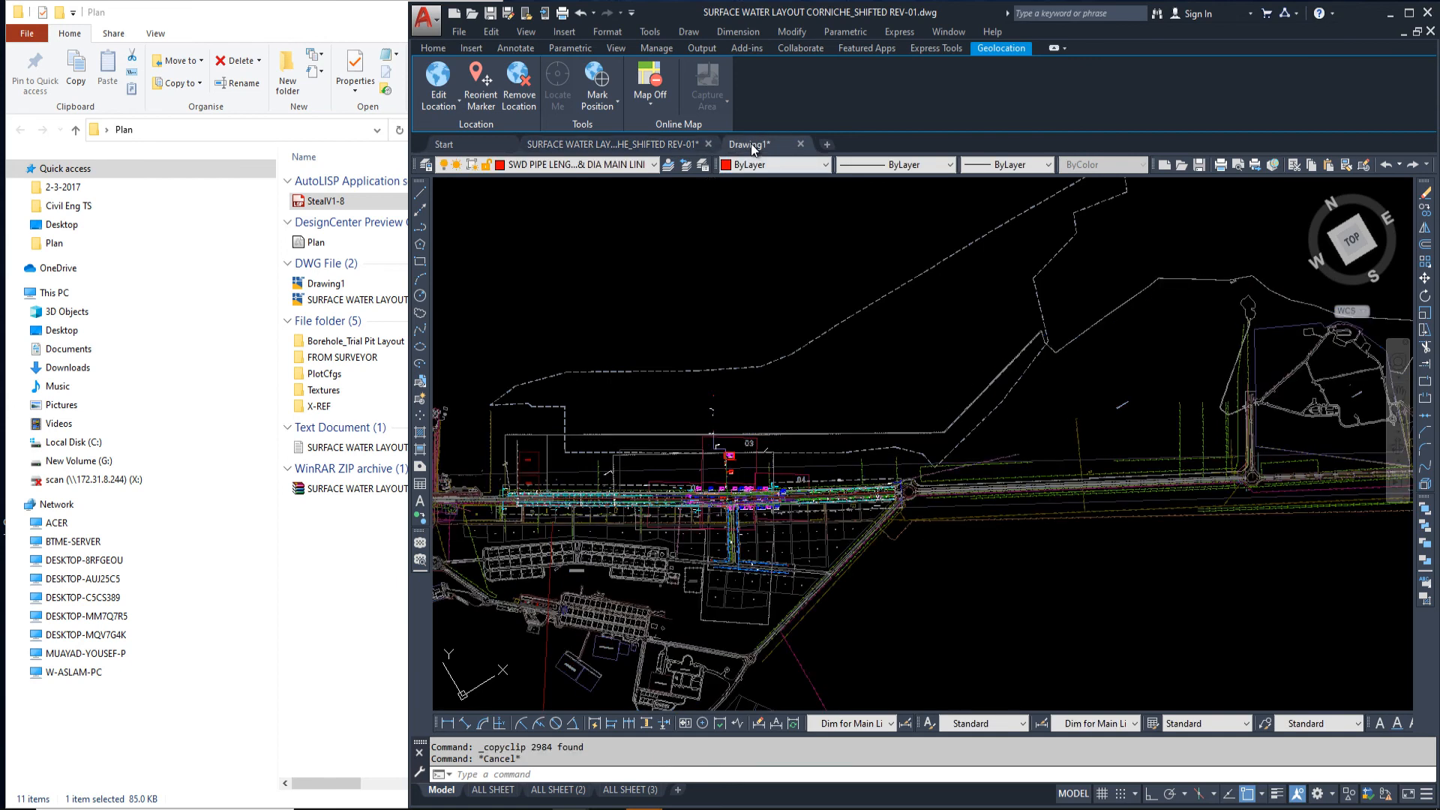
Switch to Drawing1 and paste the copied objects into its model space at their original coordinates
{"action": "left_click", "coordinate": [748, 144]}
{"action": "left_click", "coordinate": [433, 48]}
{"action": "left_click", "coordinate": [1342, 86]}
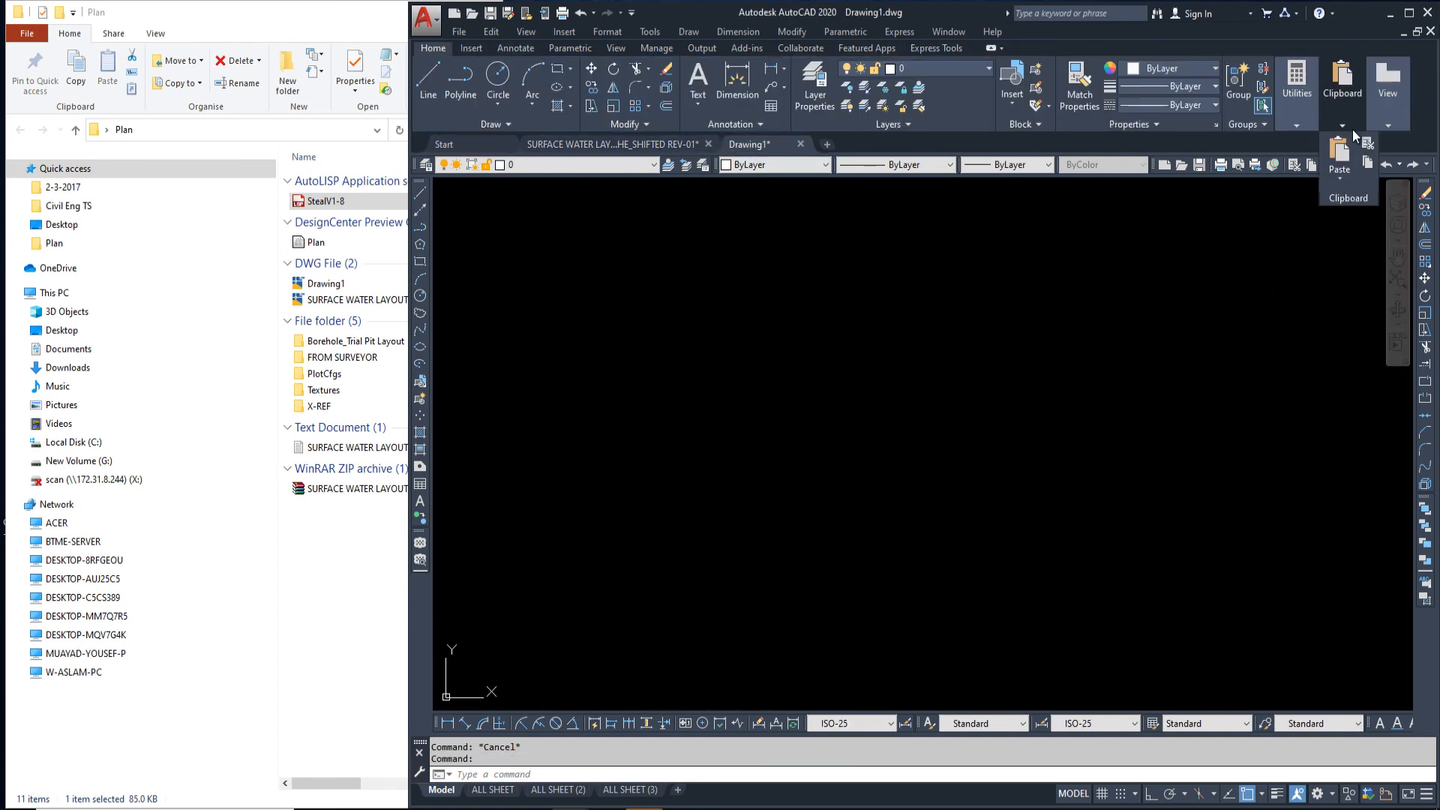
{"action": "left_click", "coordinate": [1344, 183]}
{"action": "left_click", "coordinate": [1344, 300]}
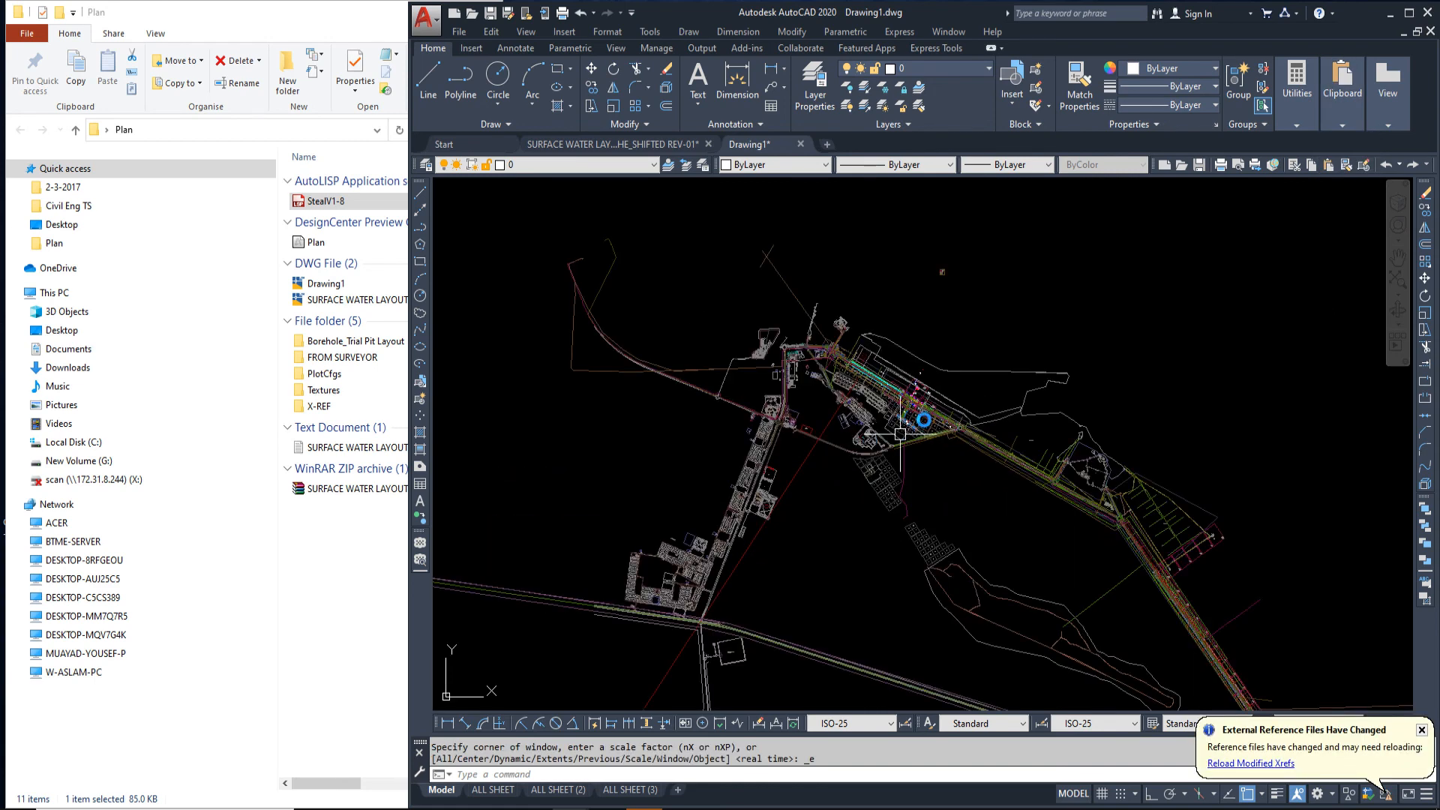
Review Drawing1's external references, checking the details, Cornich Road and Eastern Entrance sheet entries
{"action": "scroll", "coordinate": [930, 413], "scroll_direction": "up", "scroll_amount": 5}
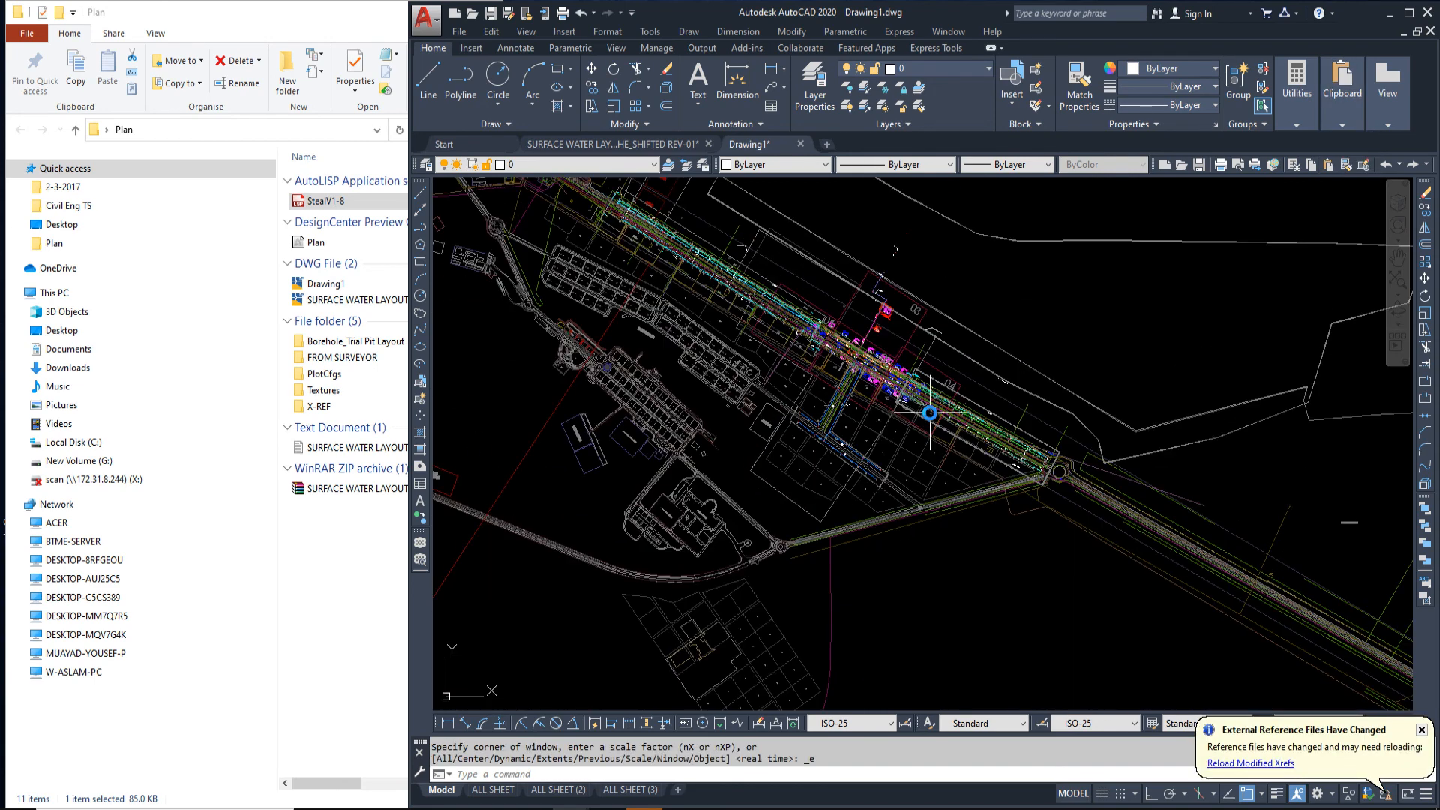
{"action": "middle_click_drag", "start_coordinate": [892, 366], "coordinate": [902, 437]}
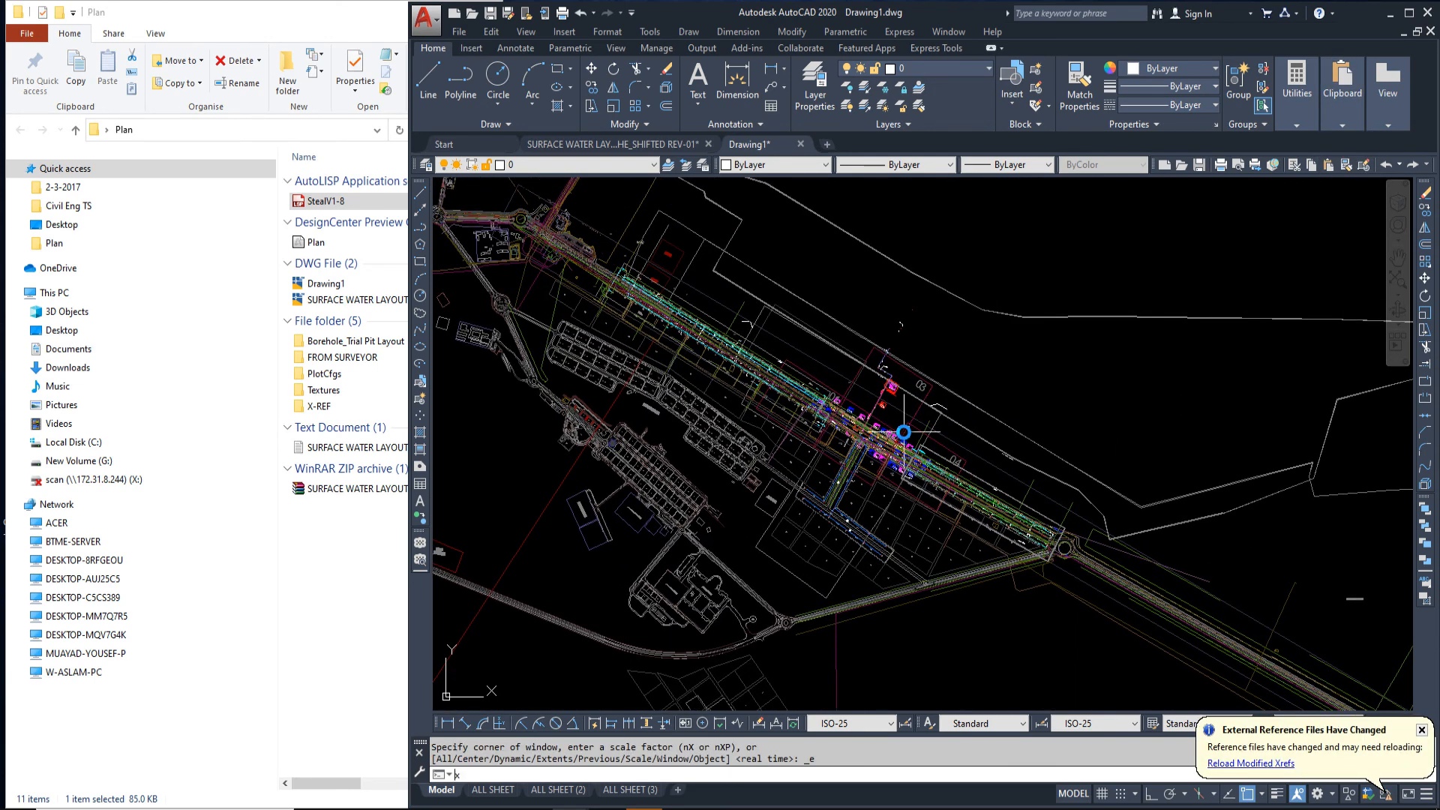
{"action": "type", "text": "r"}
{"action": "key", "text": "Return"}
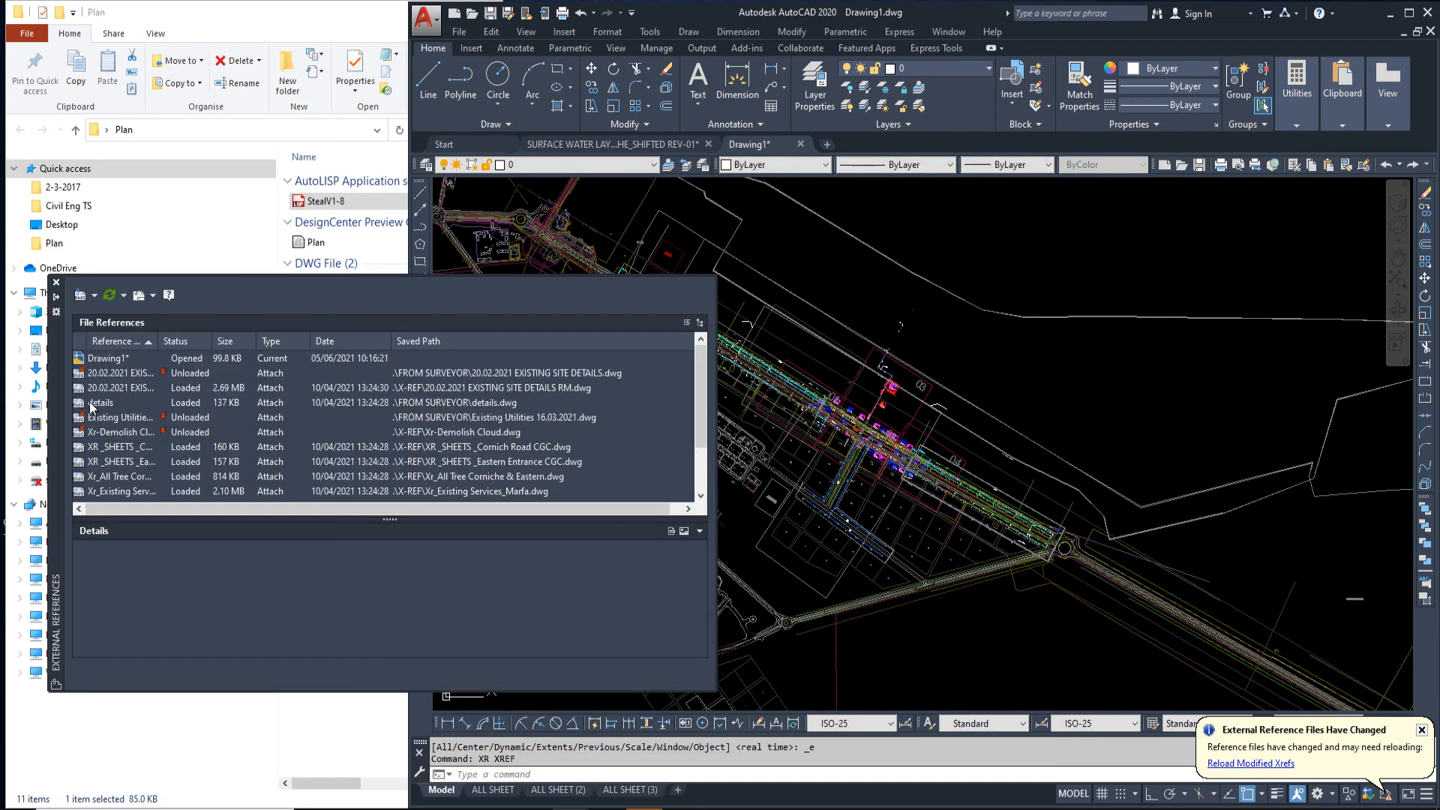
{"action": "left_click", "coordinate": [105, 403]}
{"action": "left_click", "coordinate": [109, 447]}
{"action": "left_click", "coordinate": [113, 462]}
{"action": "left_click", "coordinate": [56, 282]}
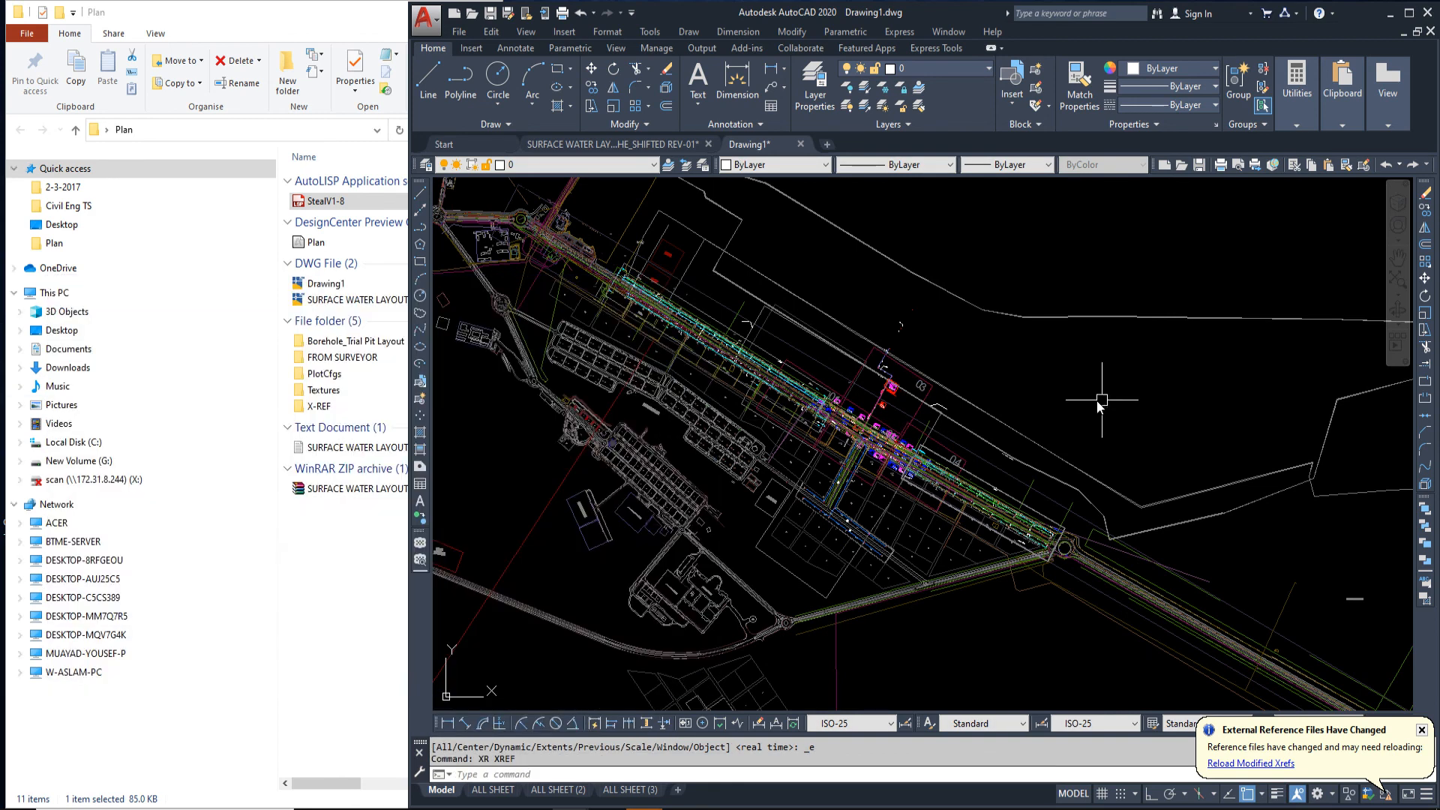
Check the sheet frames on the ALL SHEET layout and save Drawing1
{"action": "middle_click_drag", "start_coordinate": [969, 450], "coordinate": [912, 499]}
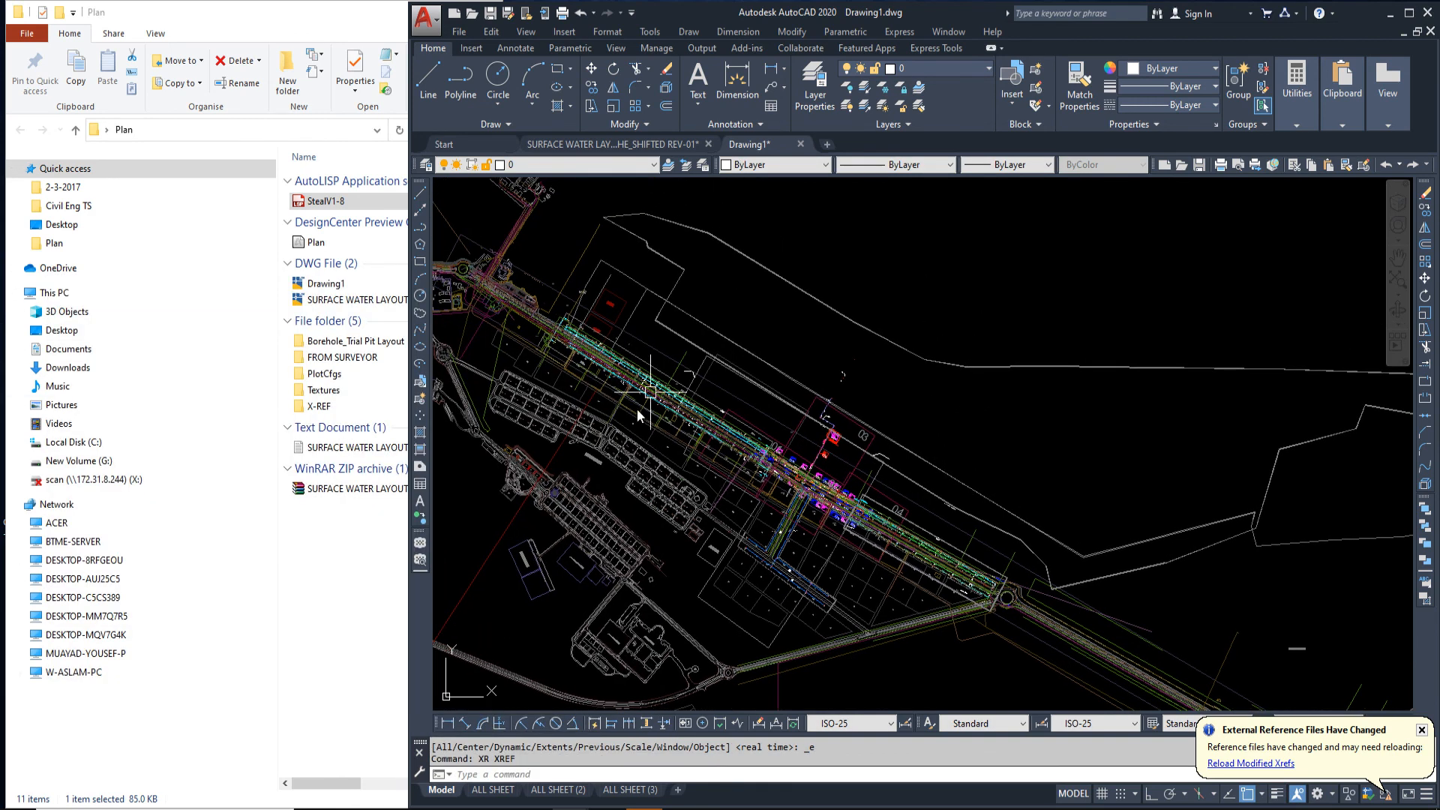
{"action": "left_click", "coordinate": [490, 797]}
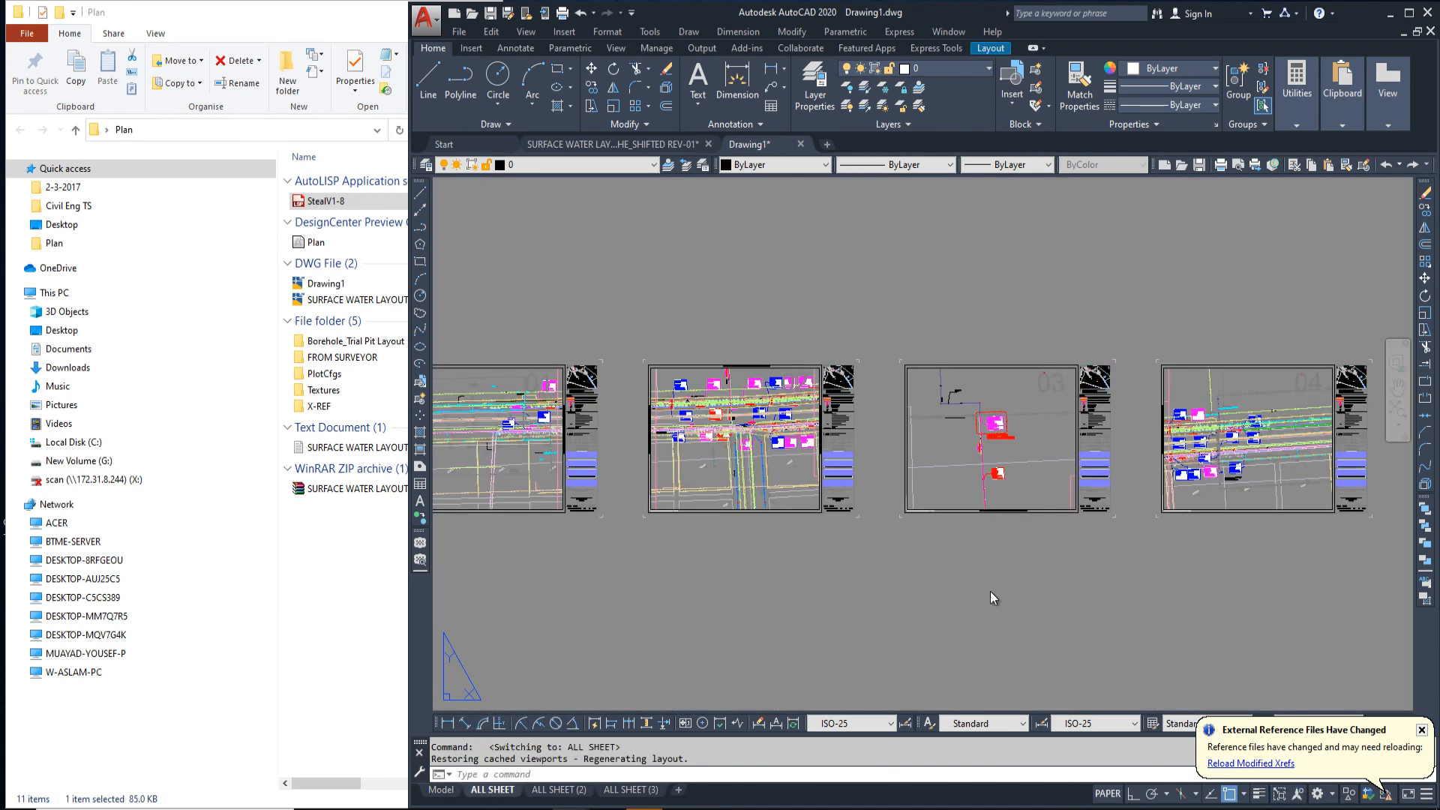
{"action": "middle_click_drag", "start_coordinate": [858, 544], "coordinate": [861, 642]}
{"action": "key", "text": "ctrl+s"}
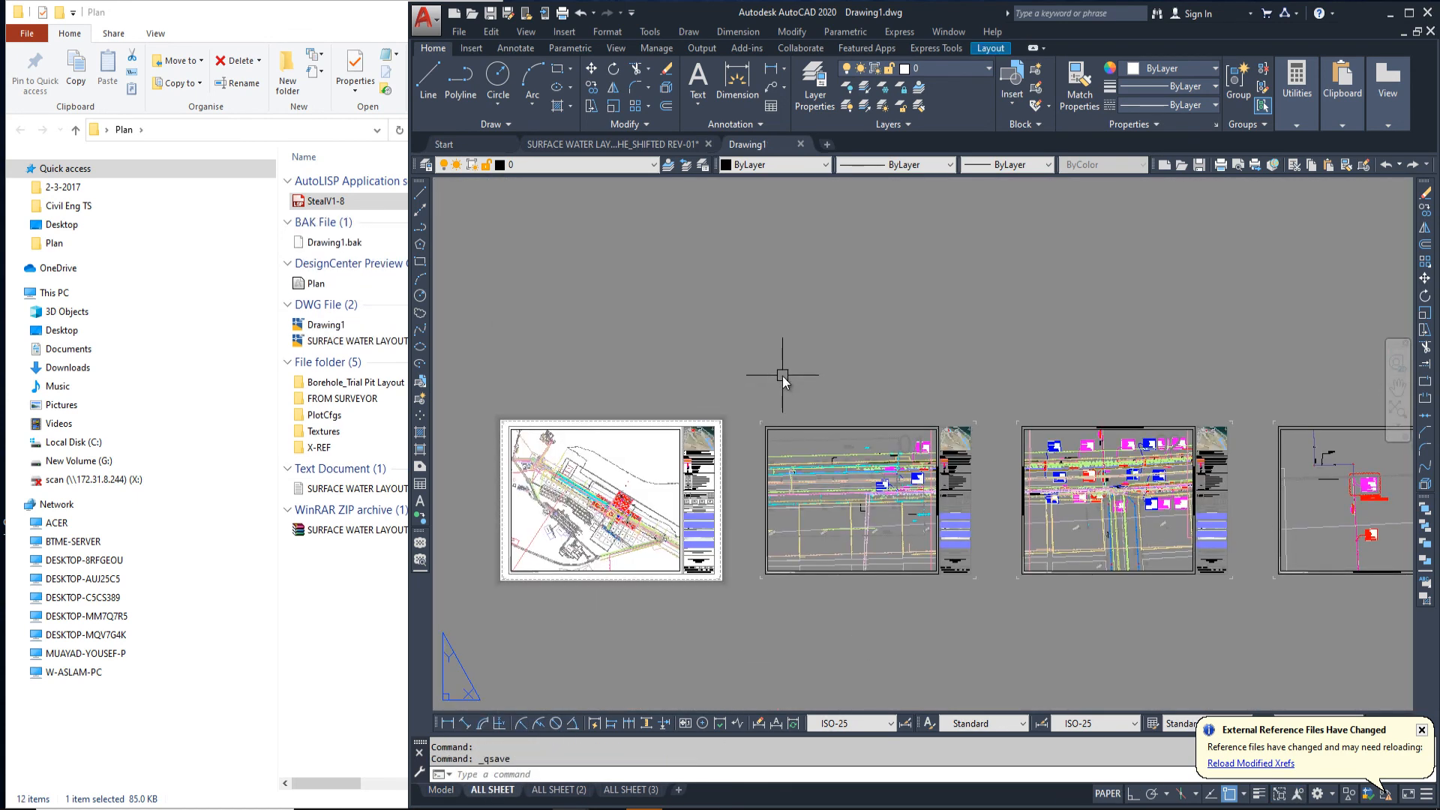
Close the surface water layout drawing without saving its changes, and open Drawing1 from the Plan folder
{"action": "left_click", "coordinate": [709, 145]}
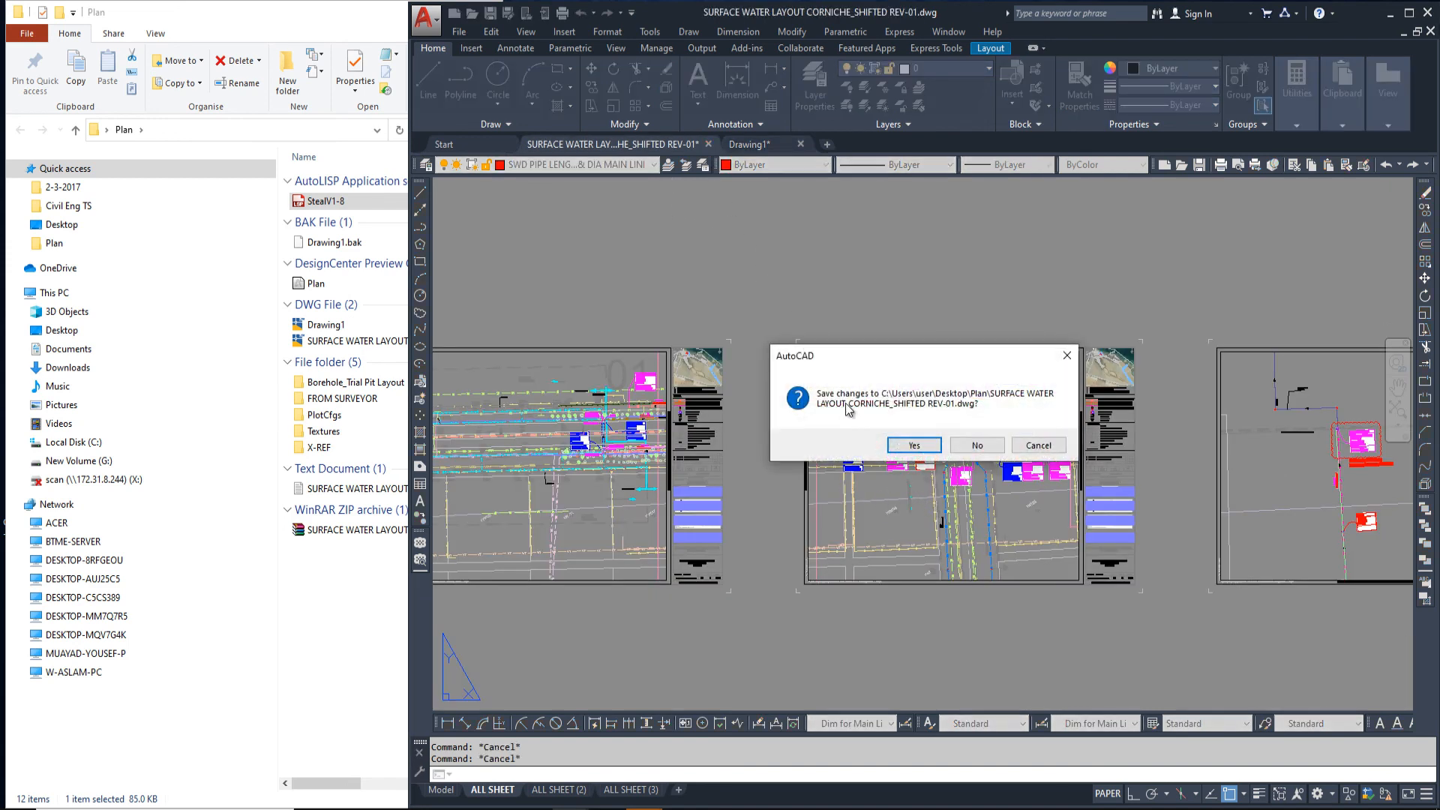
{"action": "left_click", "coordinate": [978, 445]}
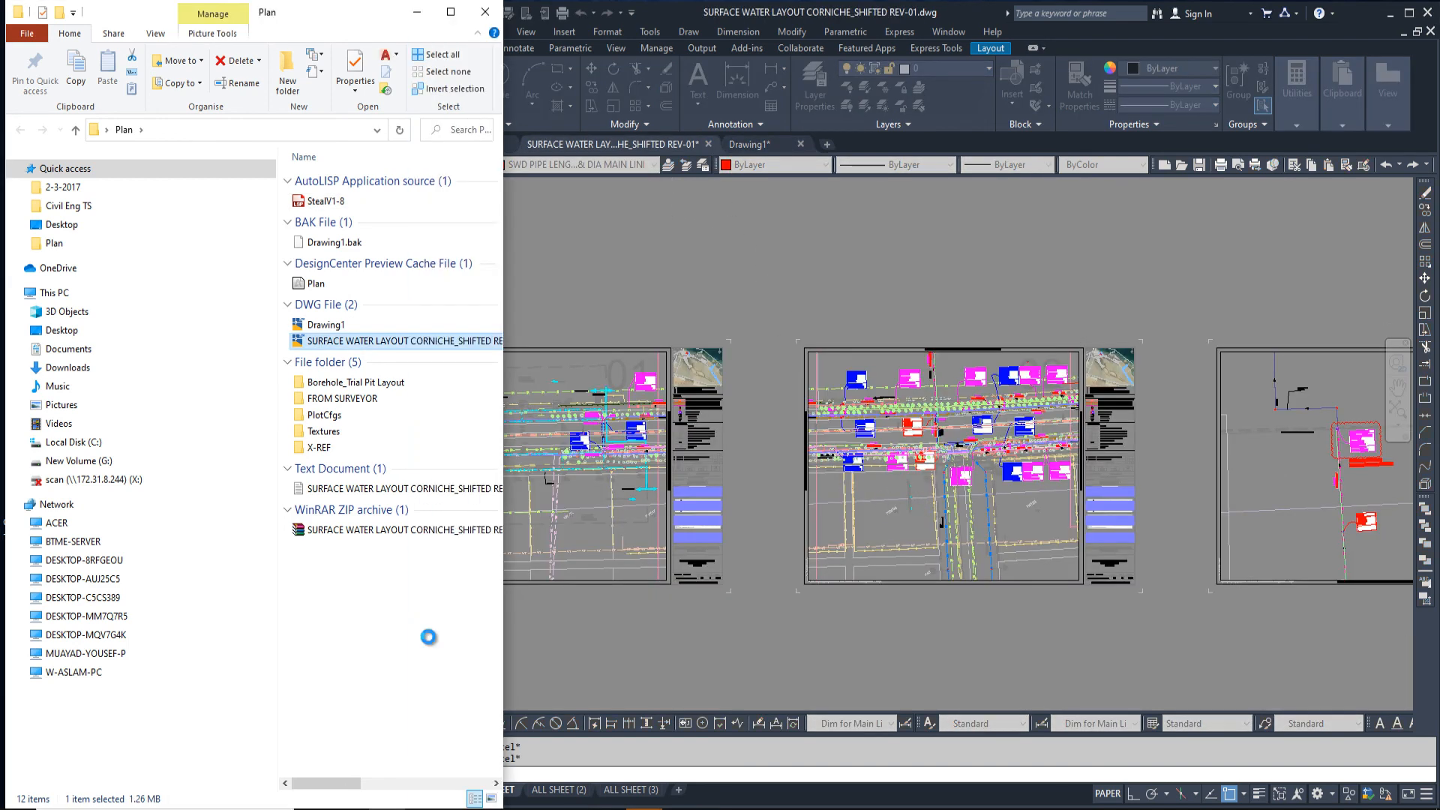
{"action": "double_click", "coordinate": [379, 324]}
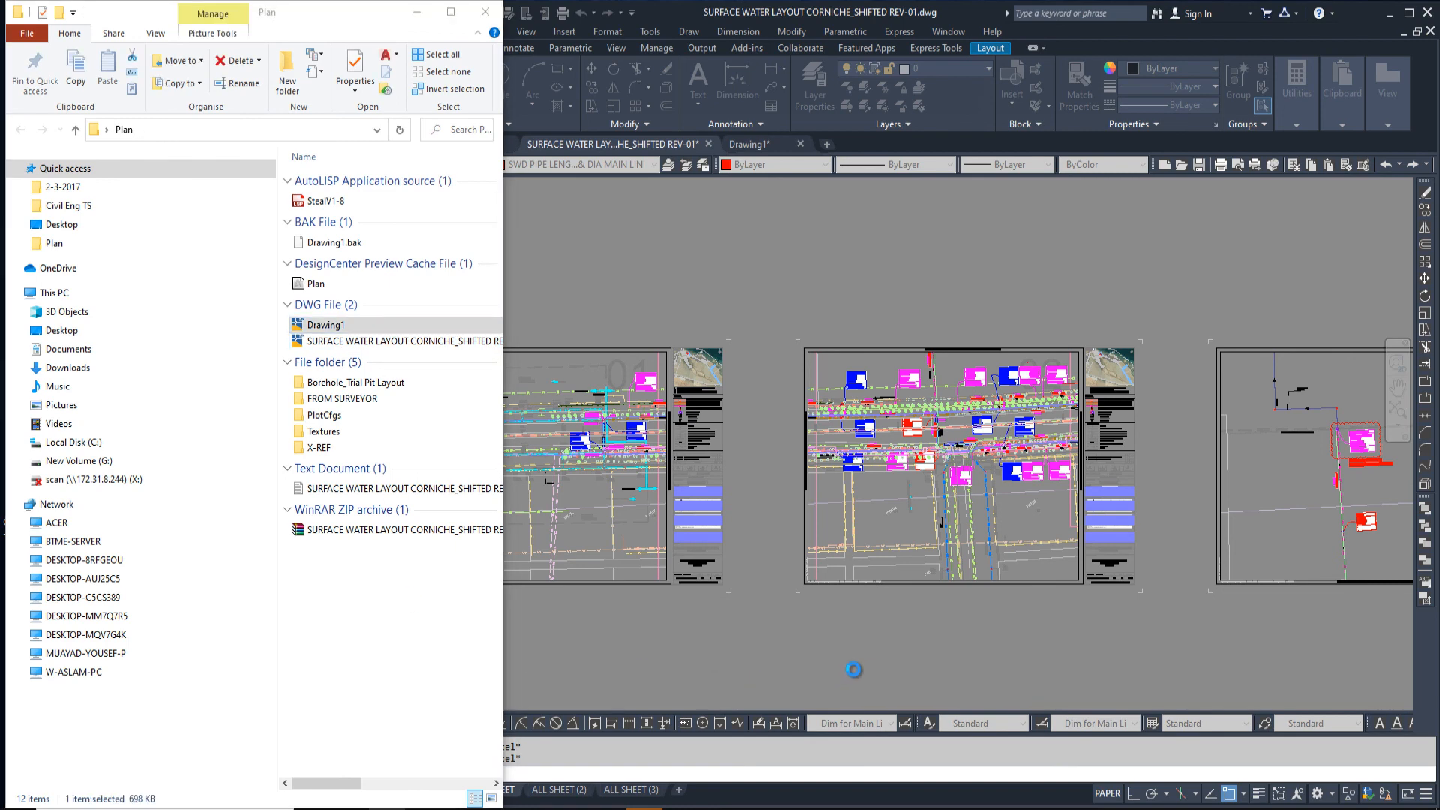